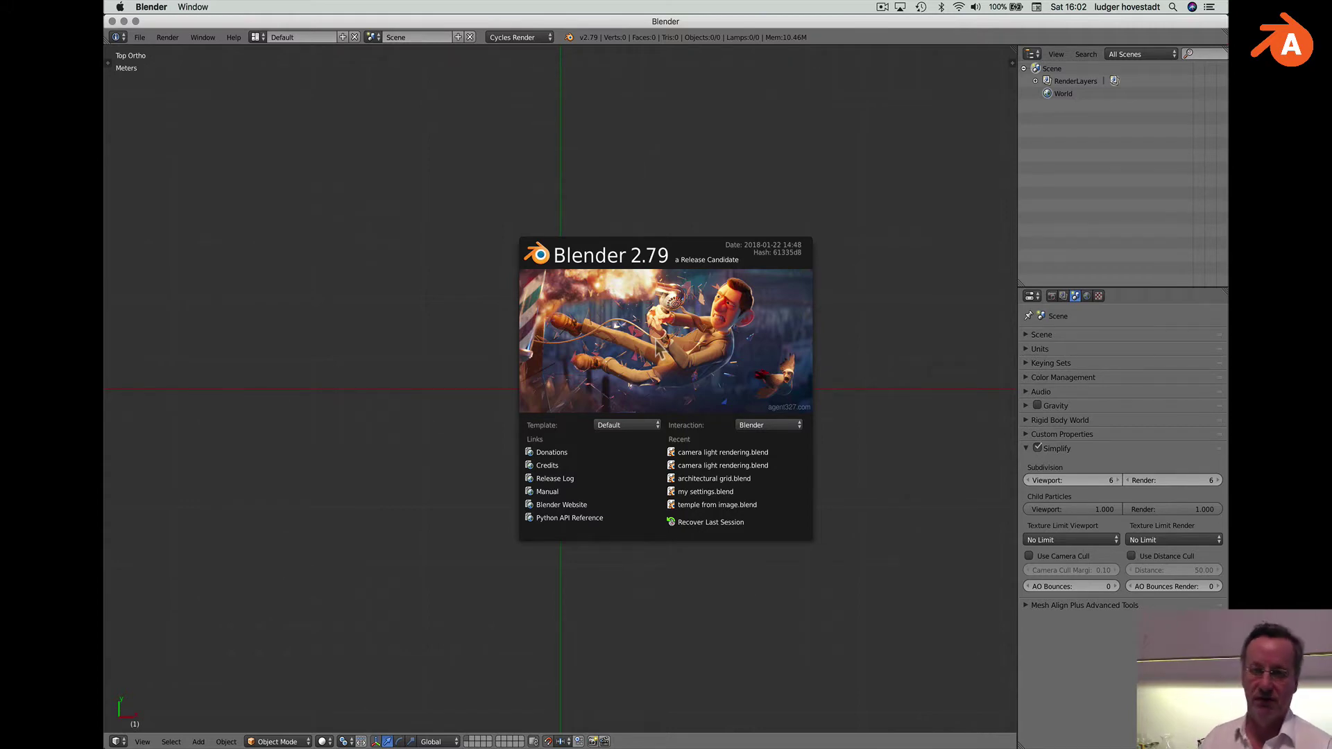
# Close the splash screen, add a plane mesh at the origin and show the Tool Shelf.
pyautogui.click(917, 361)
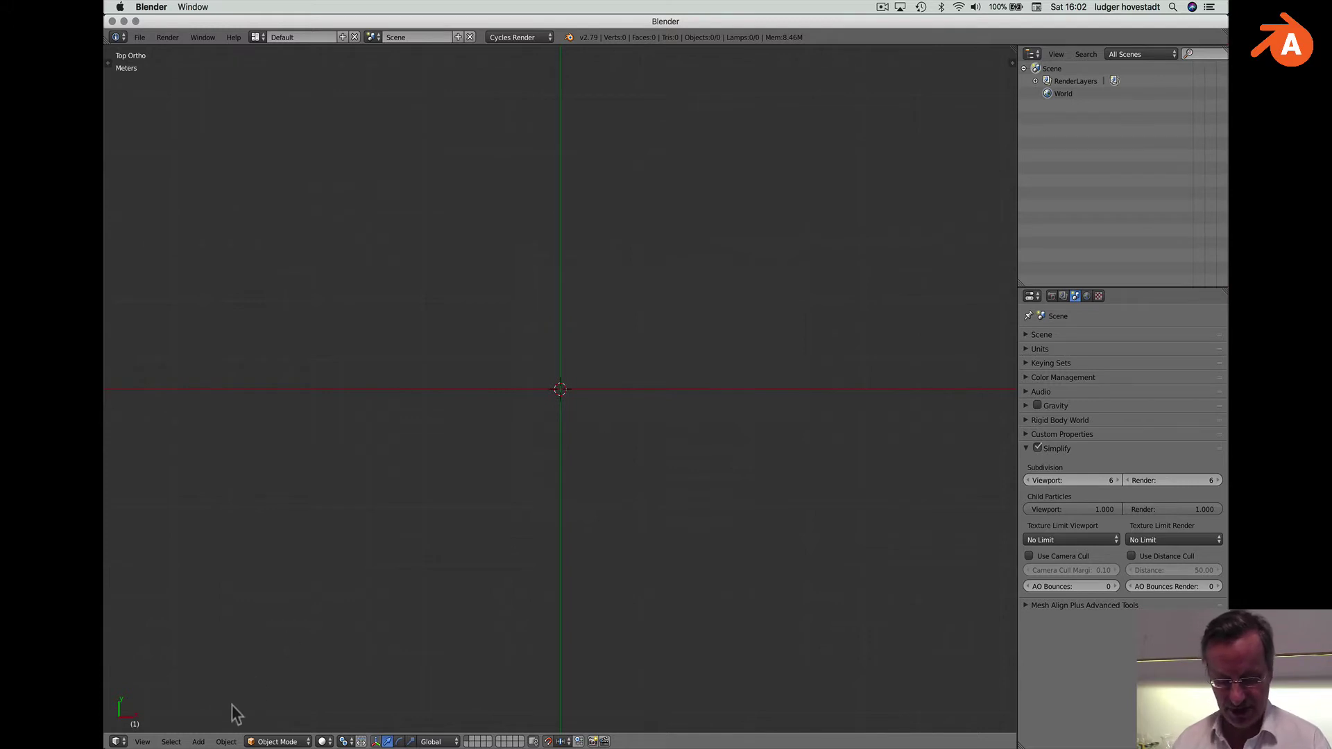
pyautogui.click(198, 742)
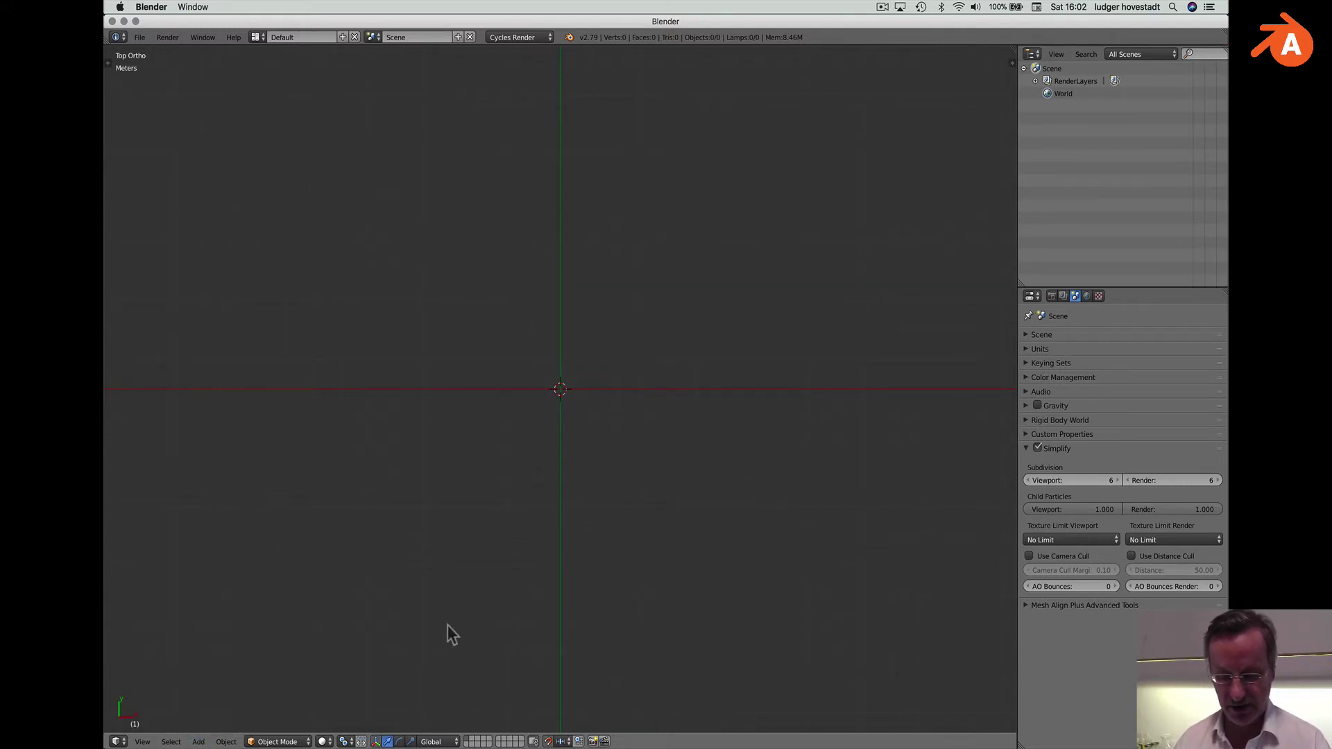
pyautogui.press('shift')
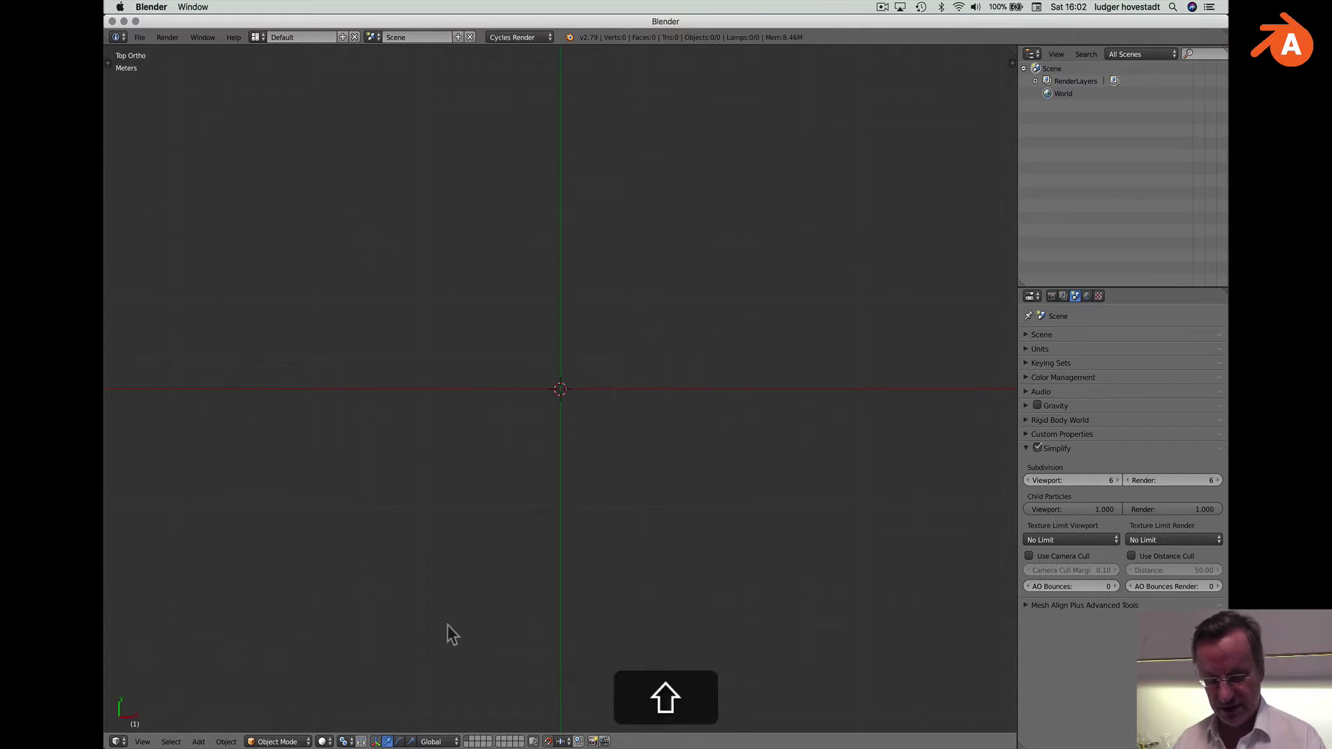
pyautogui.hotkey('shift', 'a')
pyautogui.moveTo(447, 562)
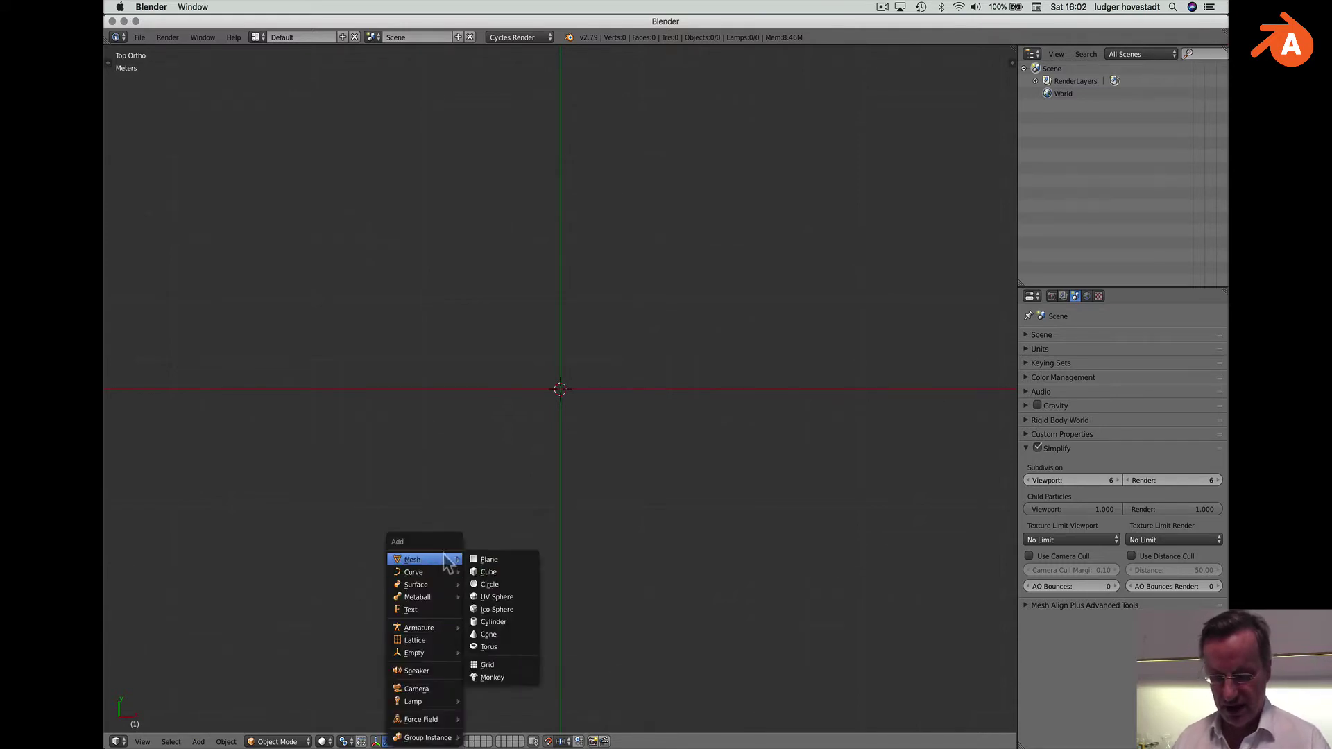
pyautogui.click(478, 560)
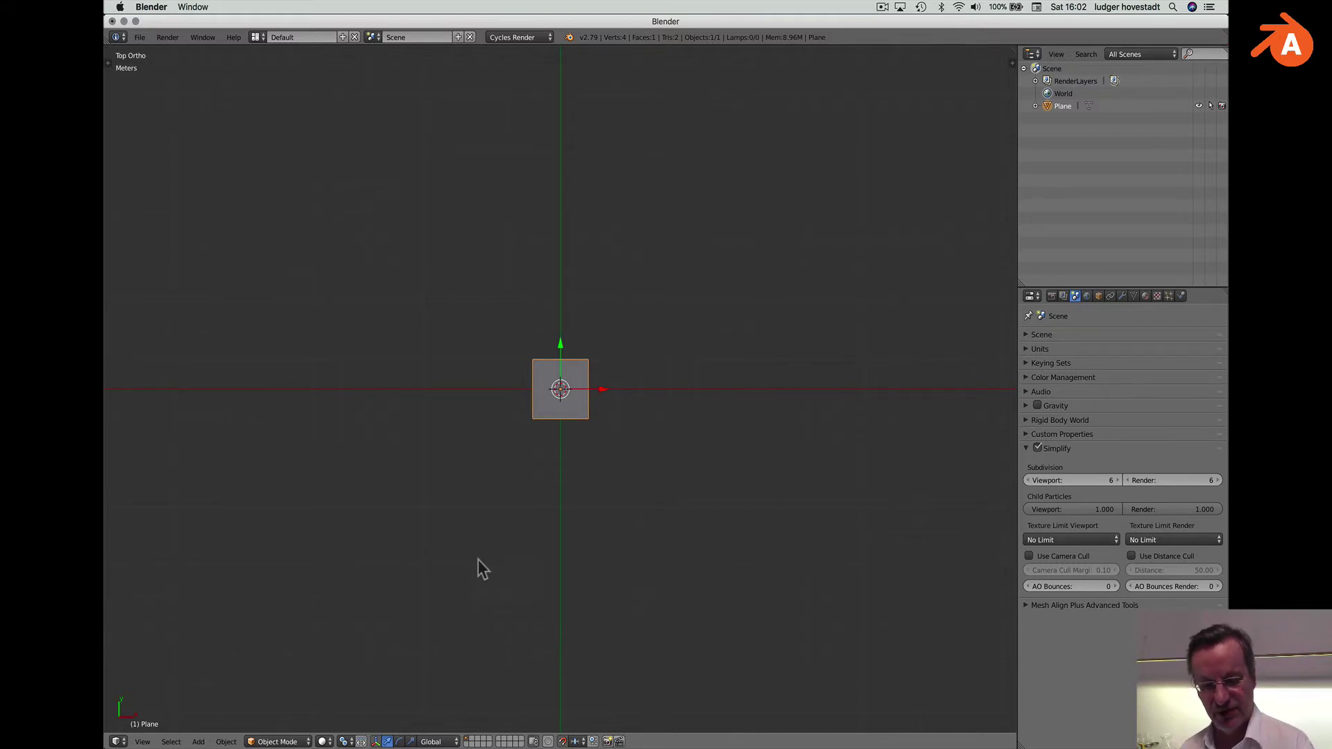
pyautogui.press('t')
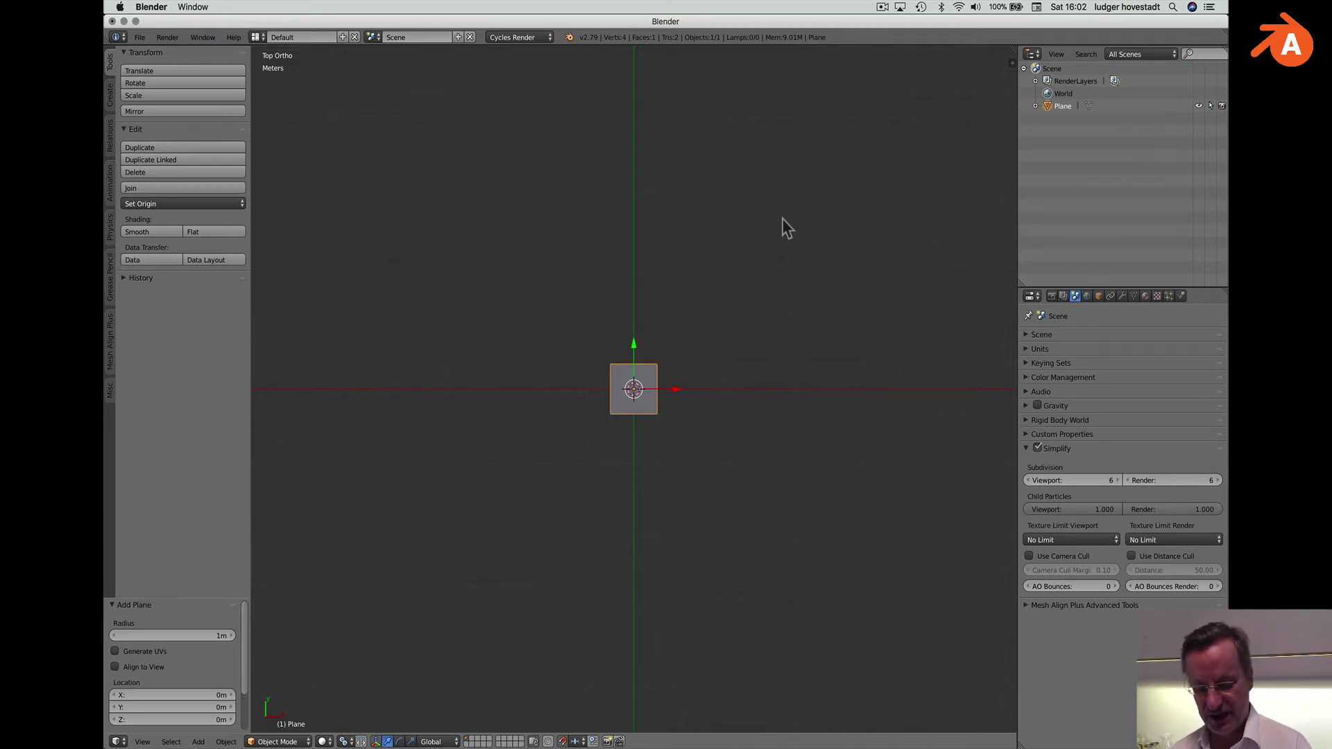
# Scale the plane by 12 to 24 m across and show its transform values in the sidebar.
pyautogui.press('s')
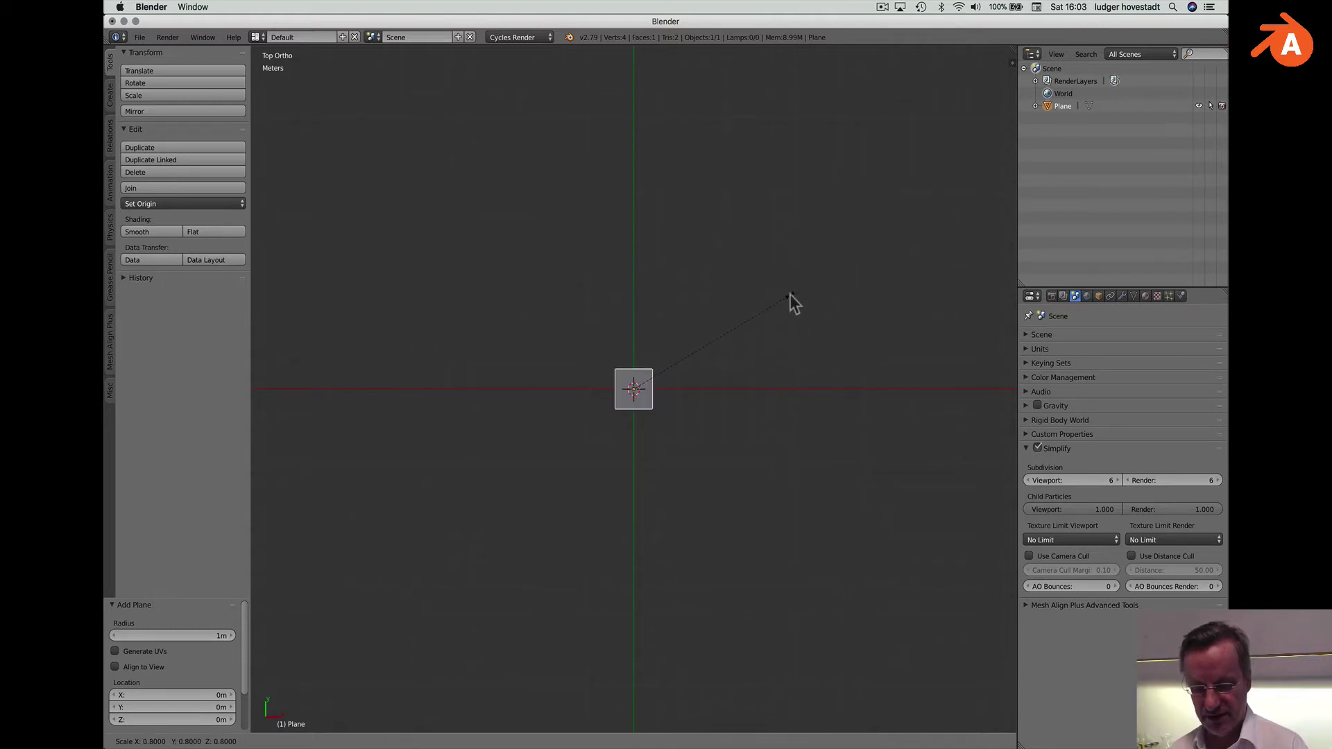
pyautogui.write('12')
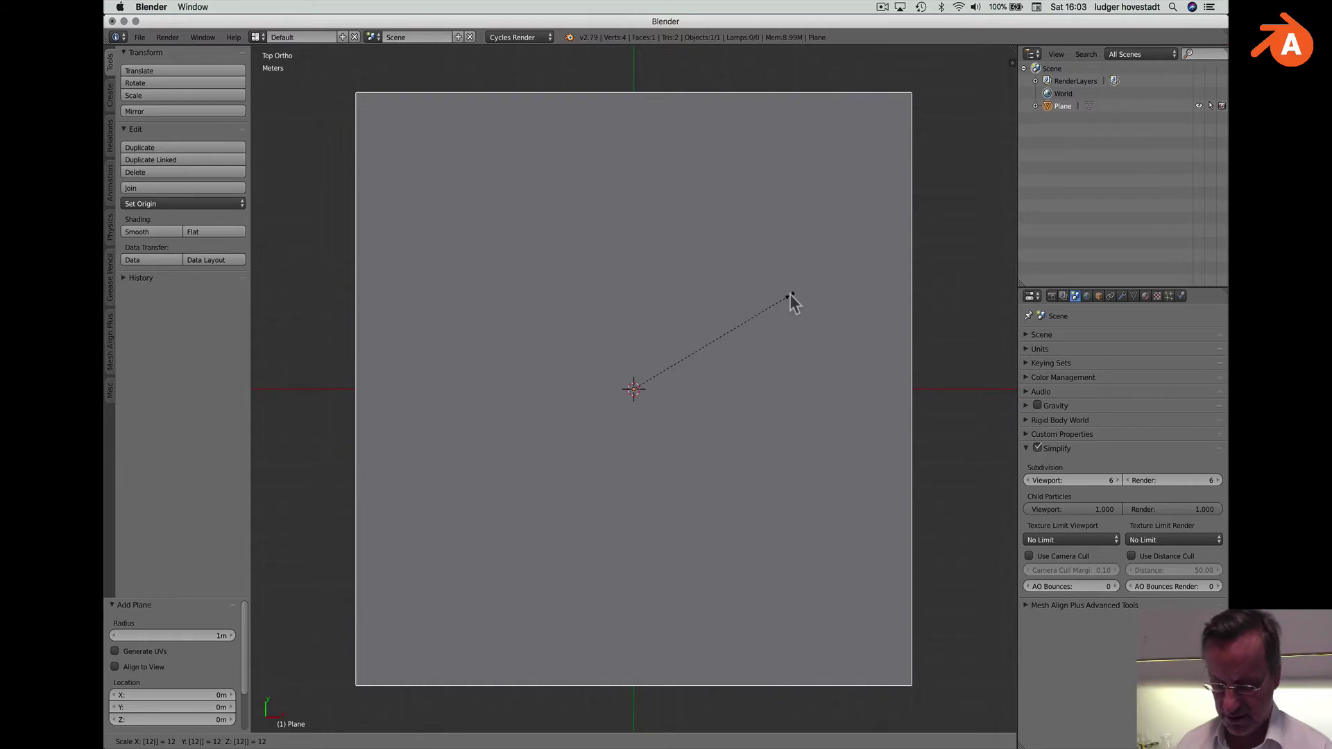
pyautogui.write('t')
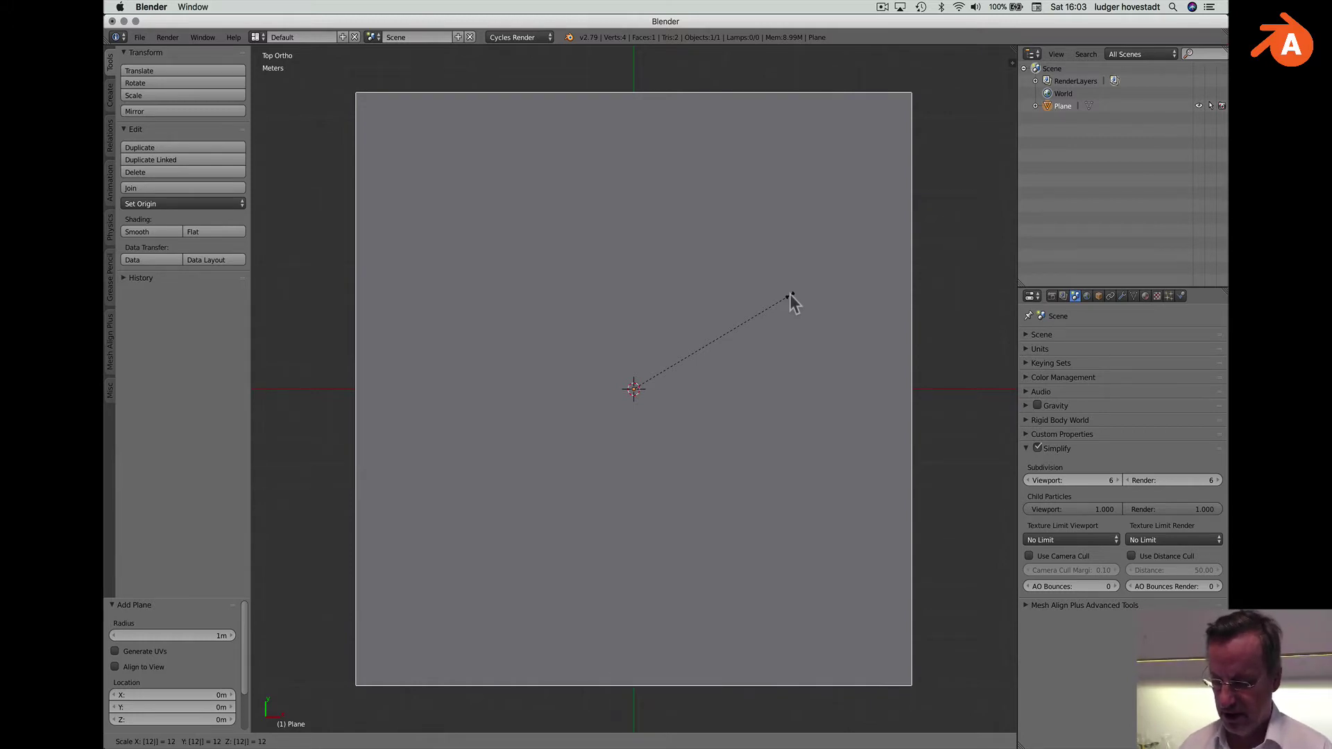
pyautogui.press('Return')
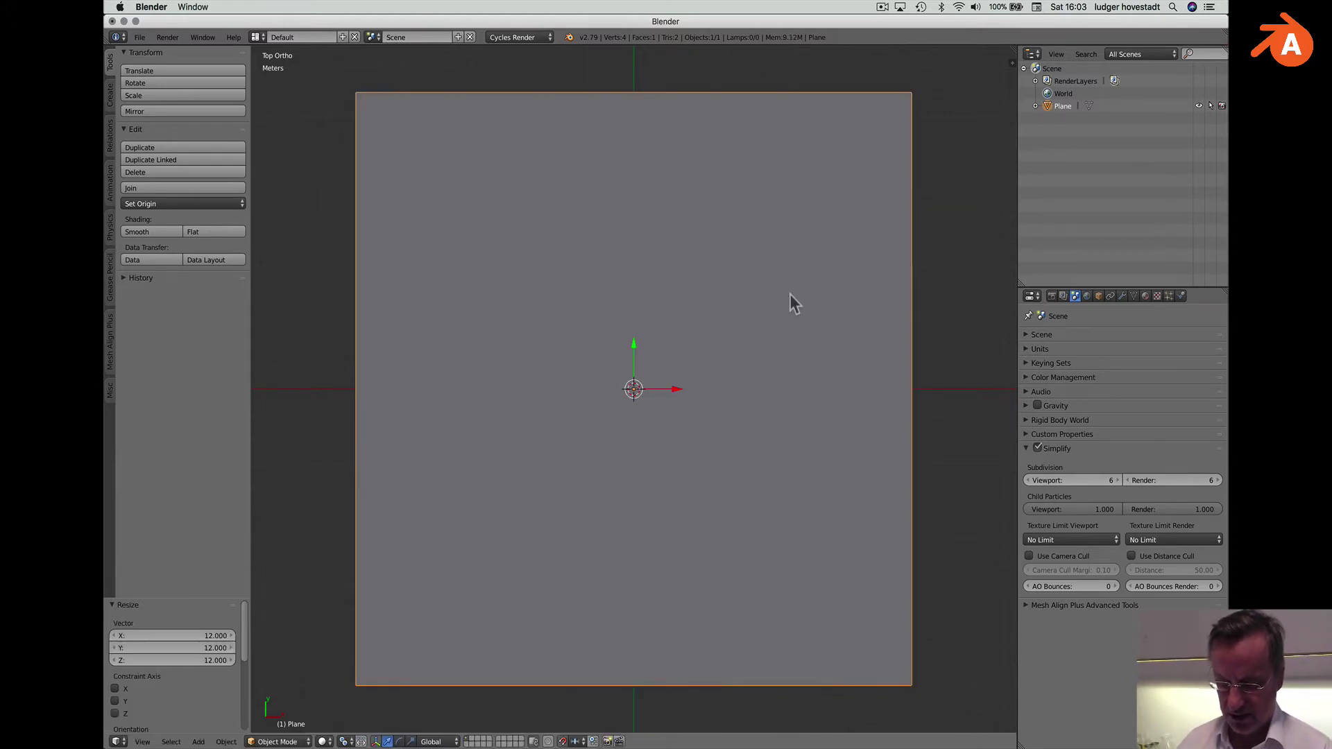
pyautogui.press('t')
pyautogui.press('n')
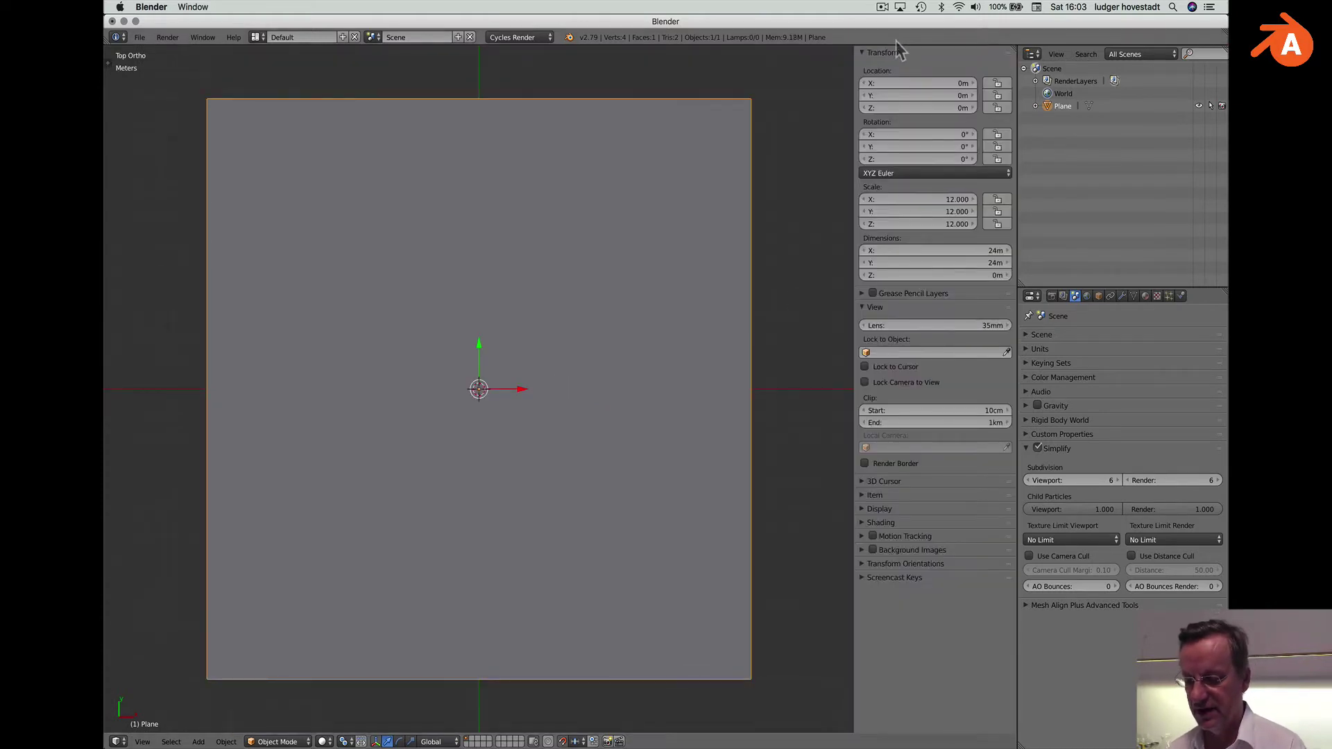
pyautogui.click(954, 200)
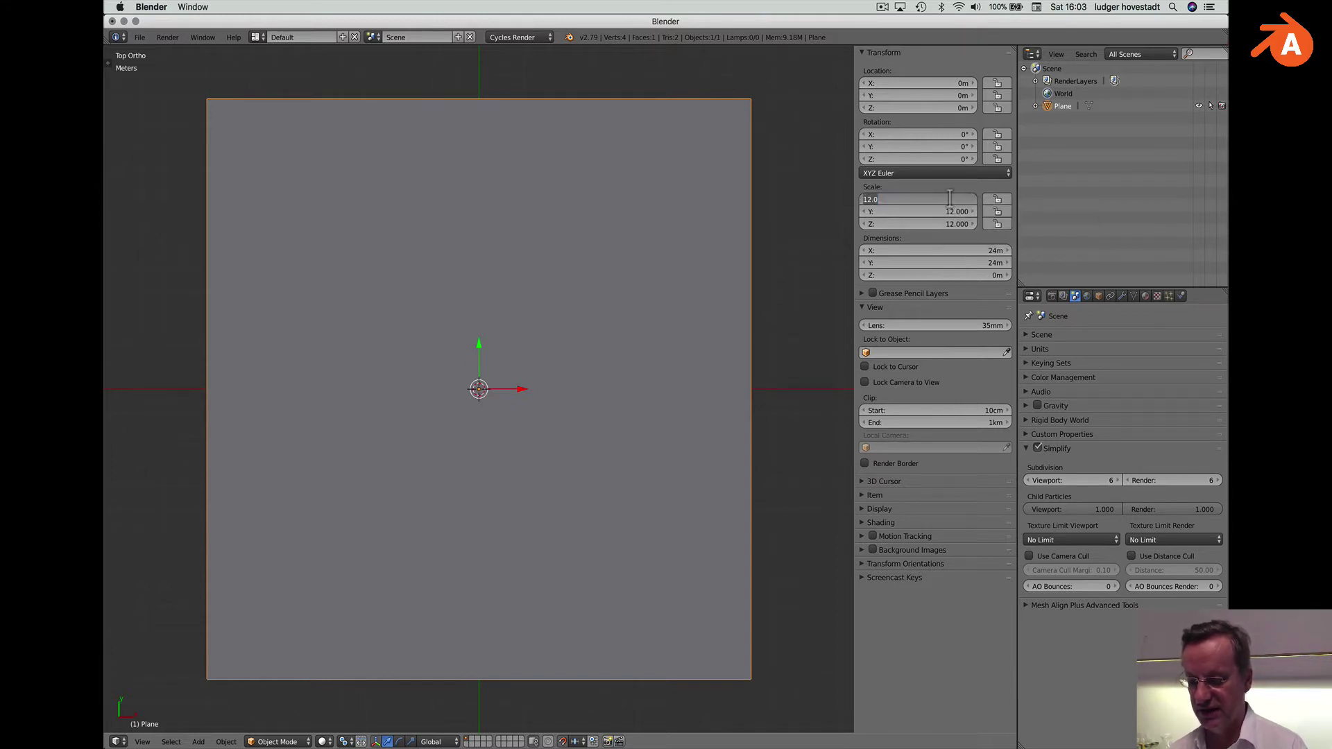
pyautogui.write('6')
pyautogui.press('Return')
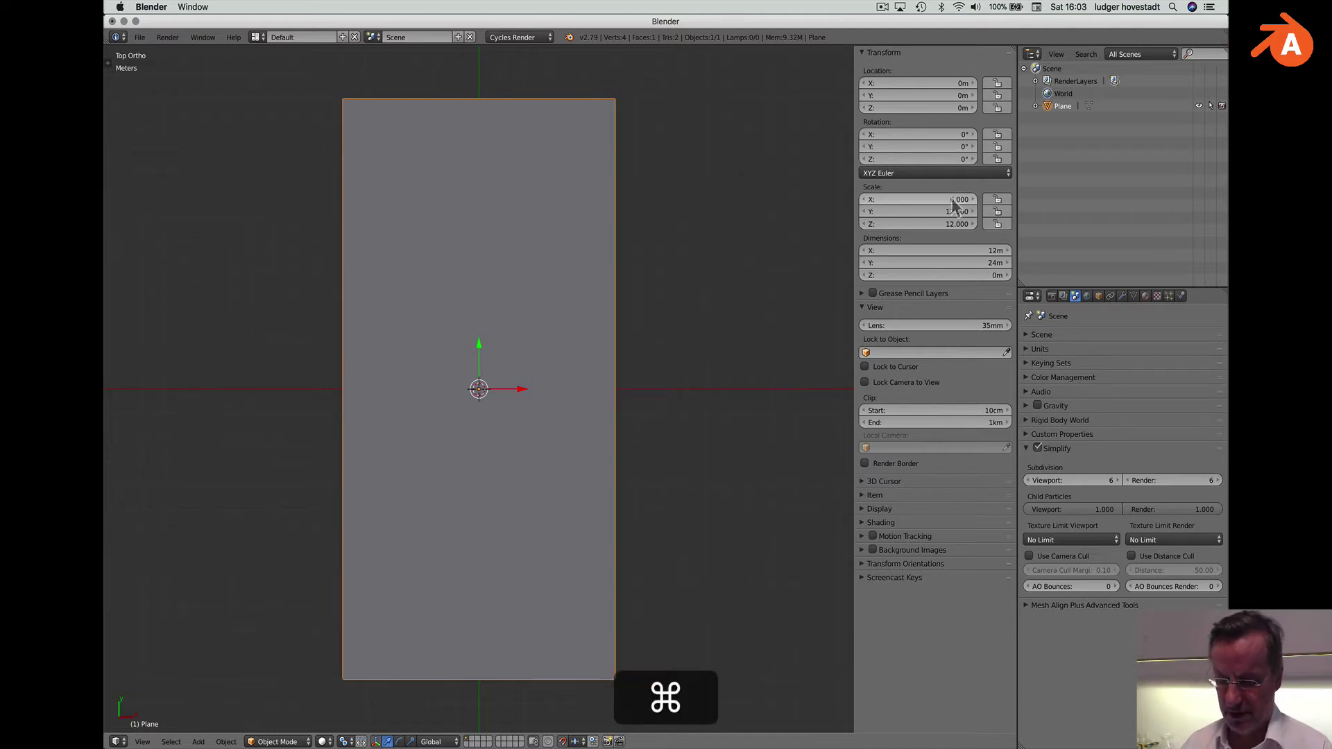
pyautogui.press('super+z')
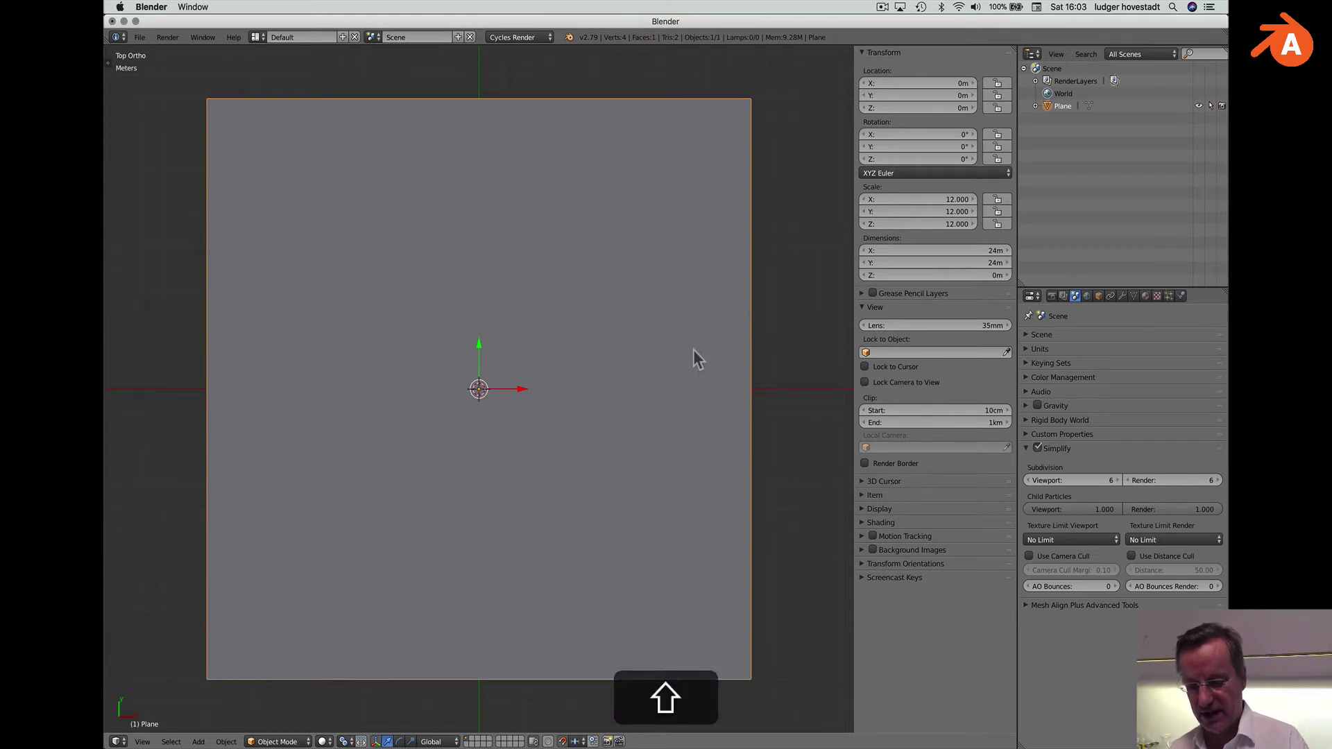
pyautogui.hotkey('shift', 'a')
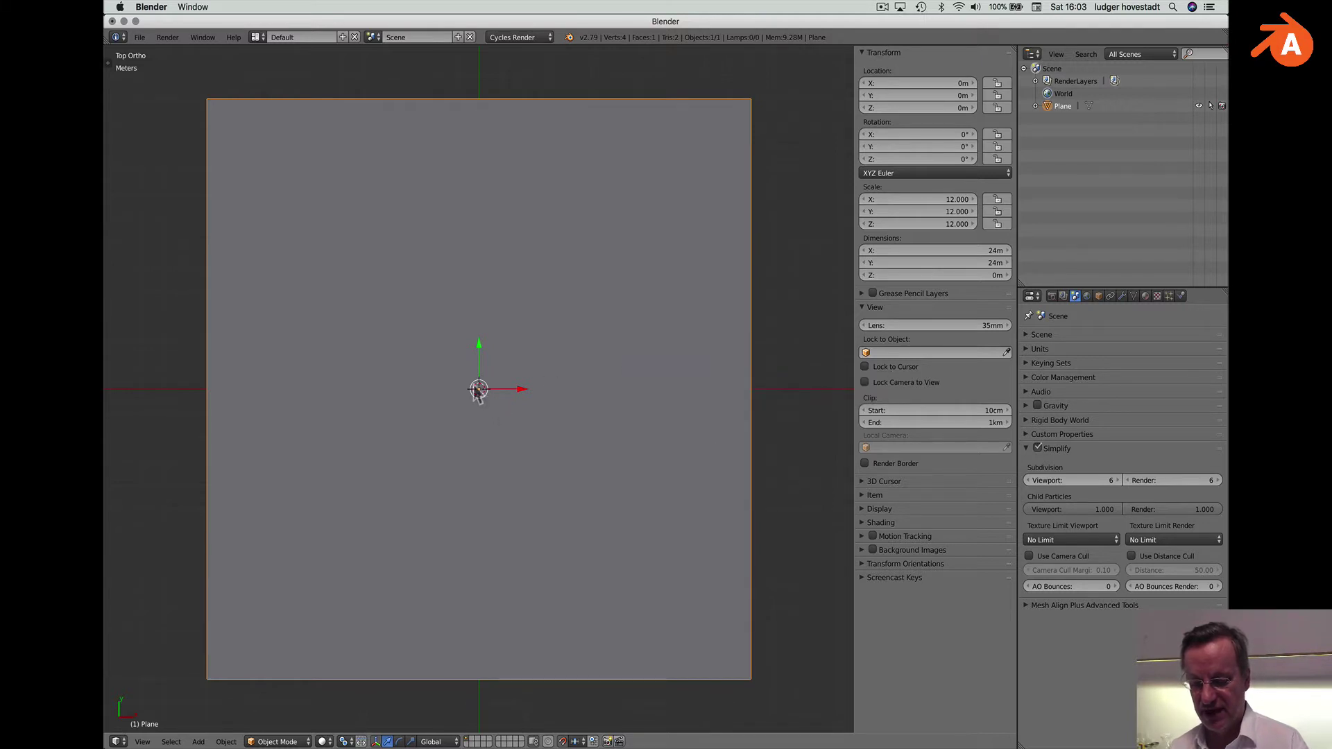
pyautogui.click(763, 358)
pyautogui.hotkey('shift', 'a')
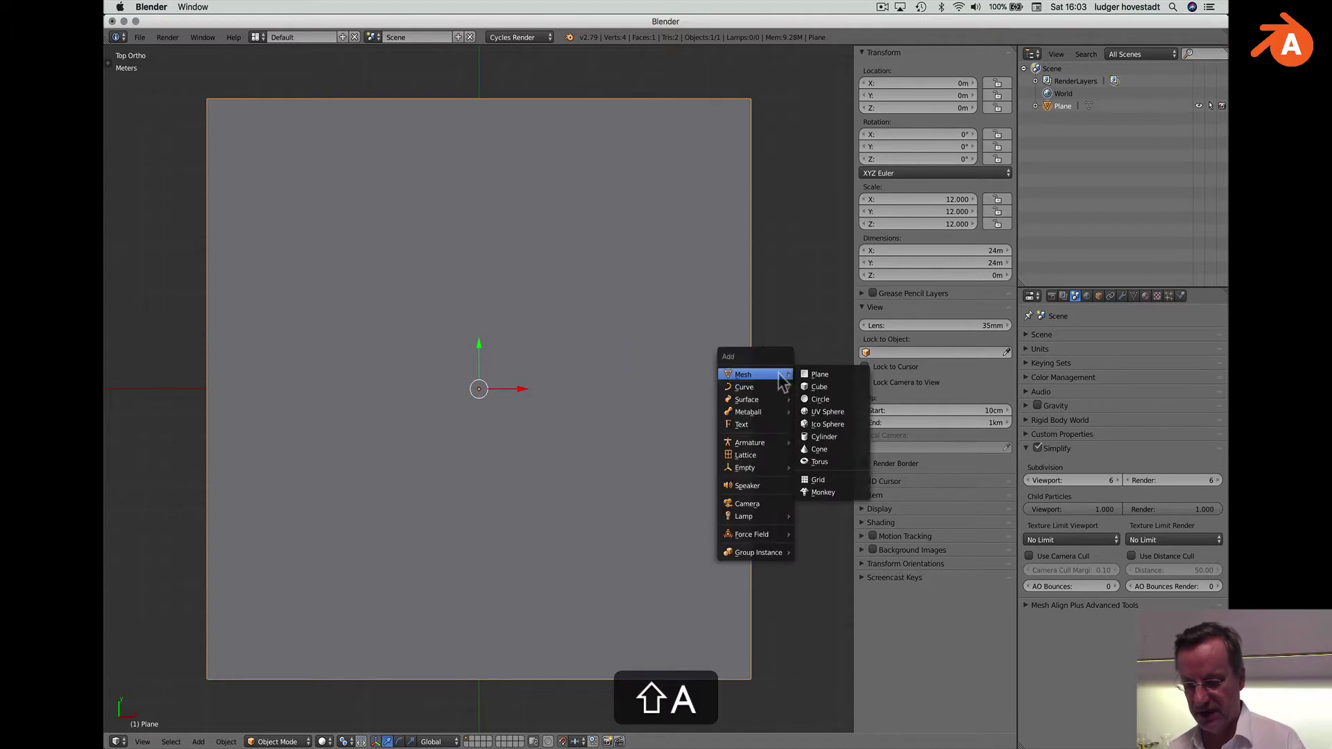
pyautogui.click(812, 385)
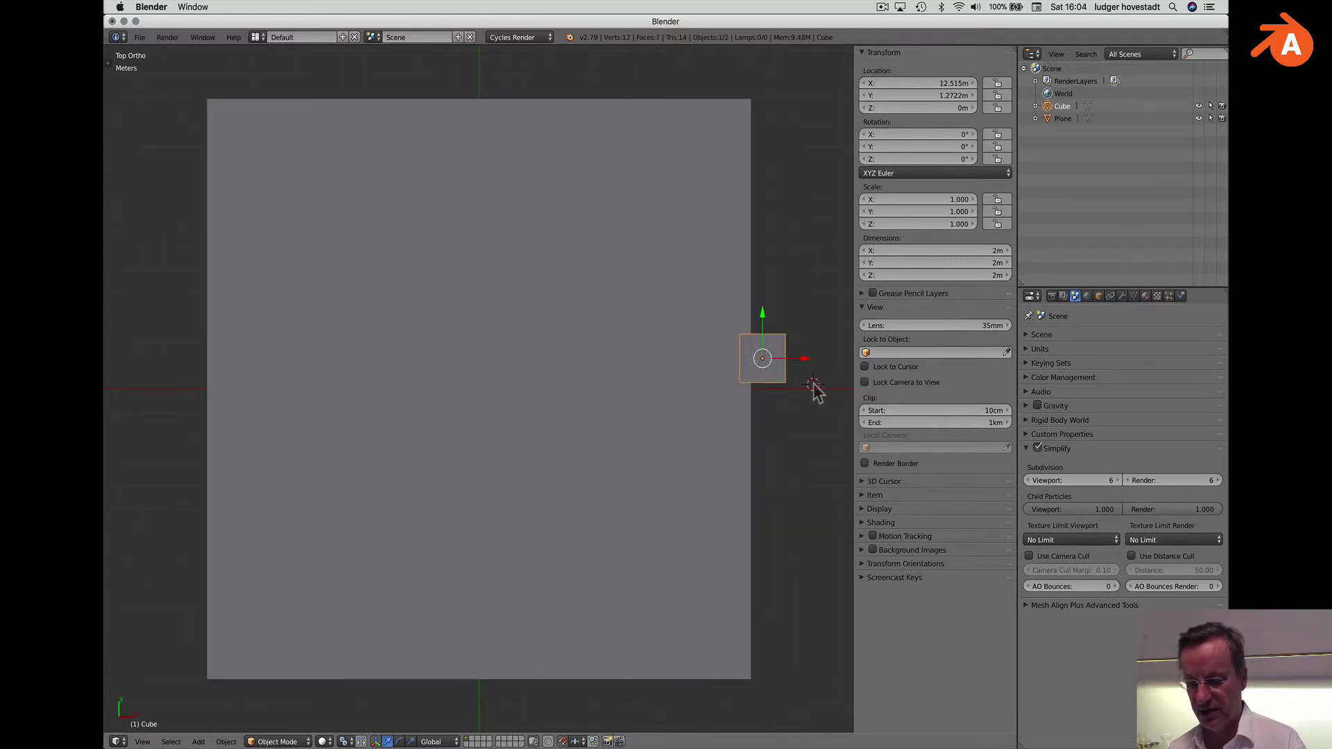
pyautogui.press('super+z')
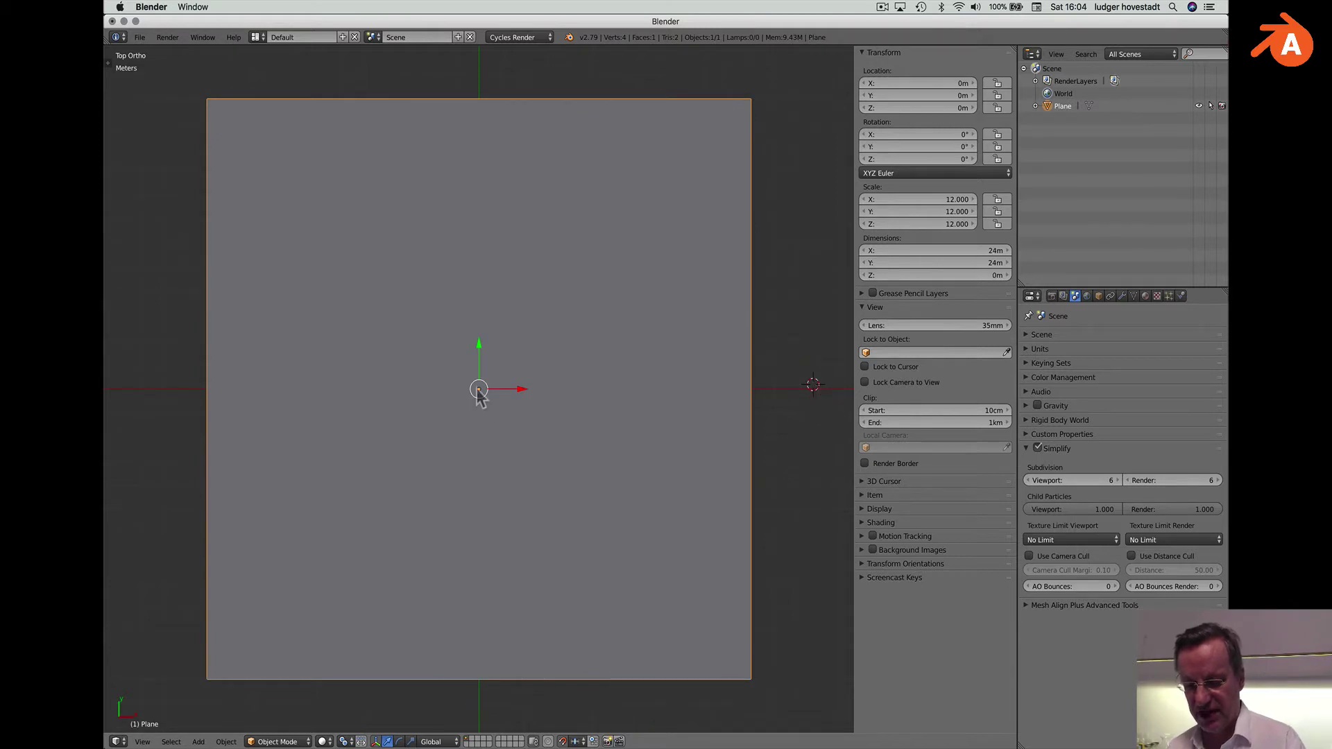
pyautogui.hotkey('shift', 'a')
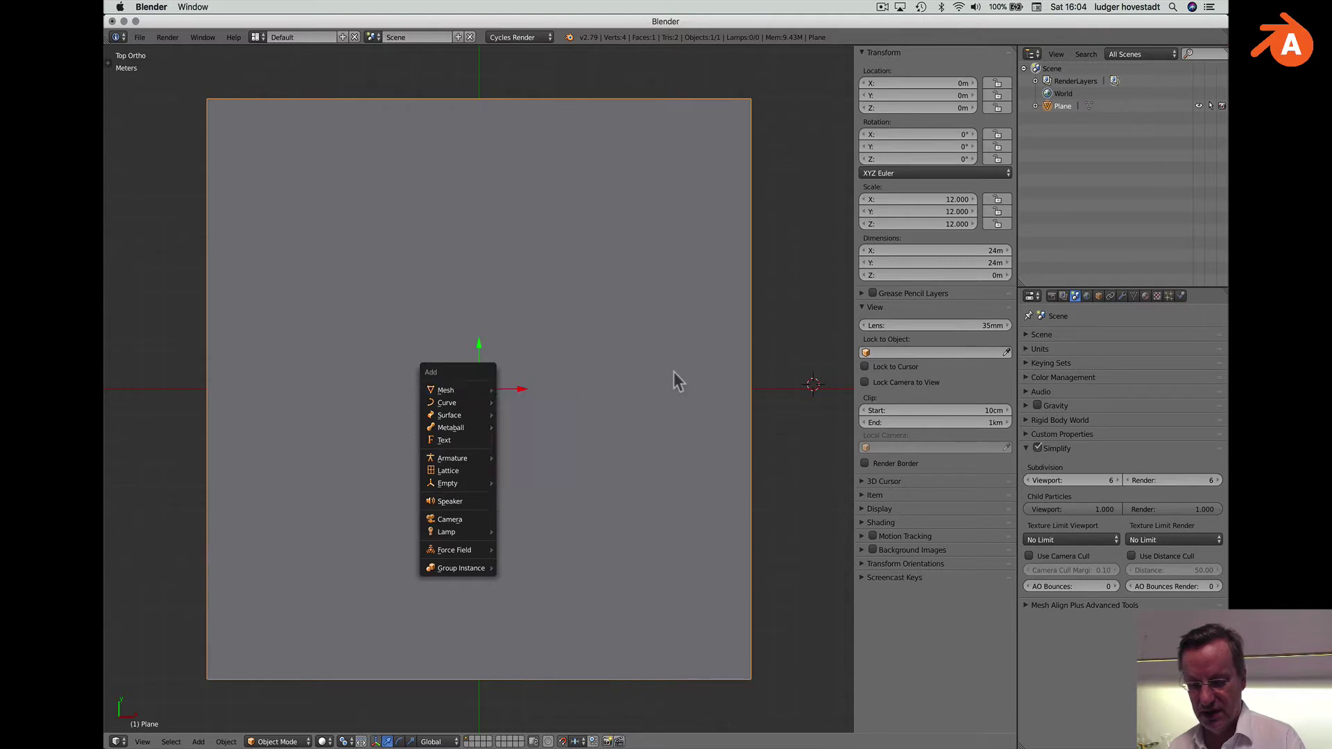
pyautogui.hotkey('shift', 'c')
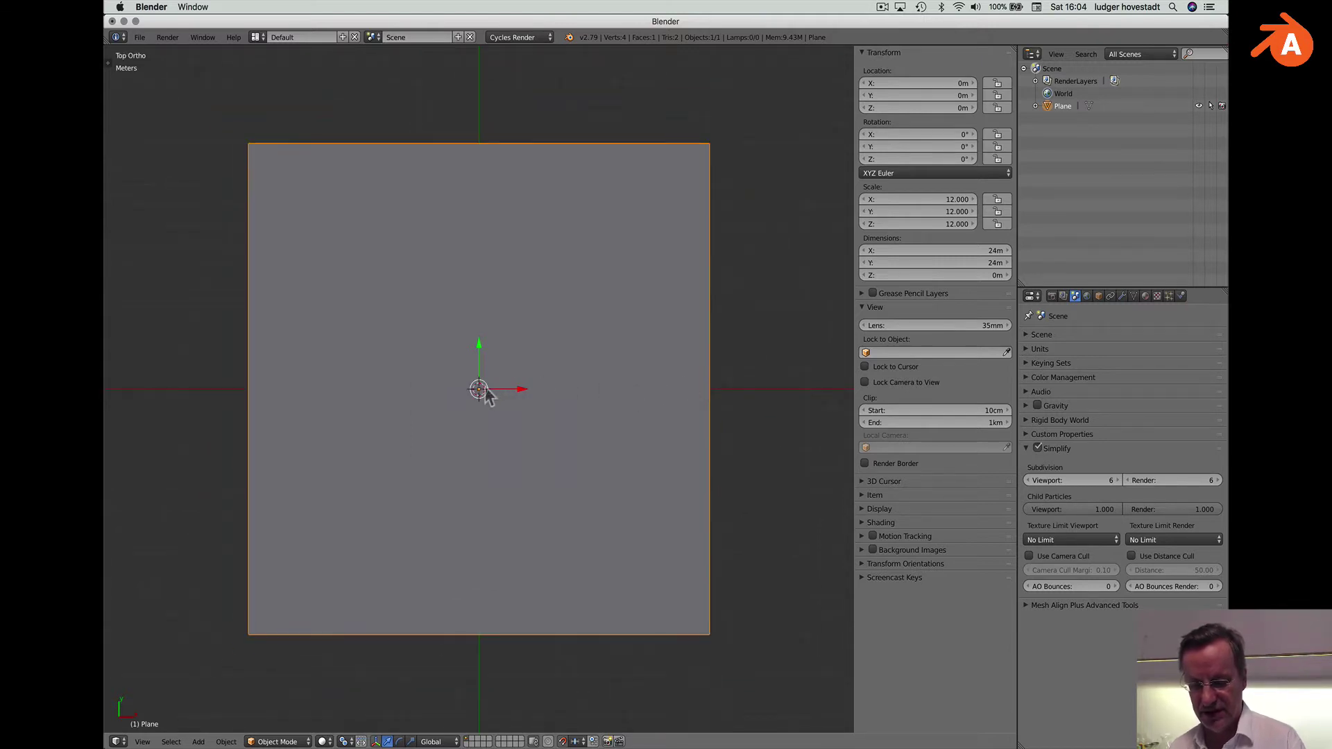
pyautogui.click(755, 367)
pyautogui.hotkey('shift', 's')
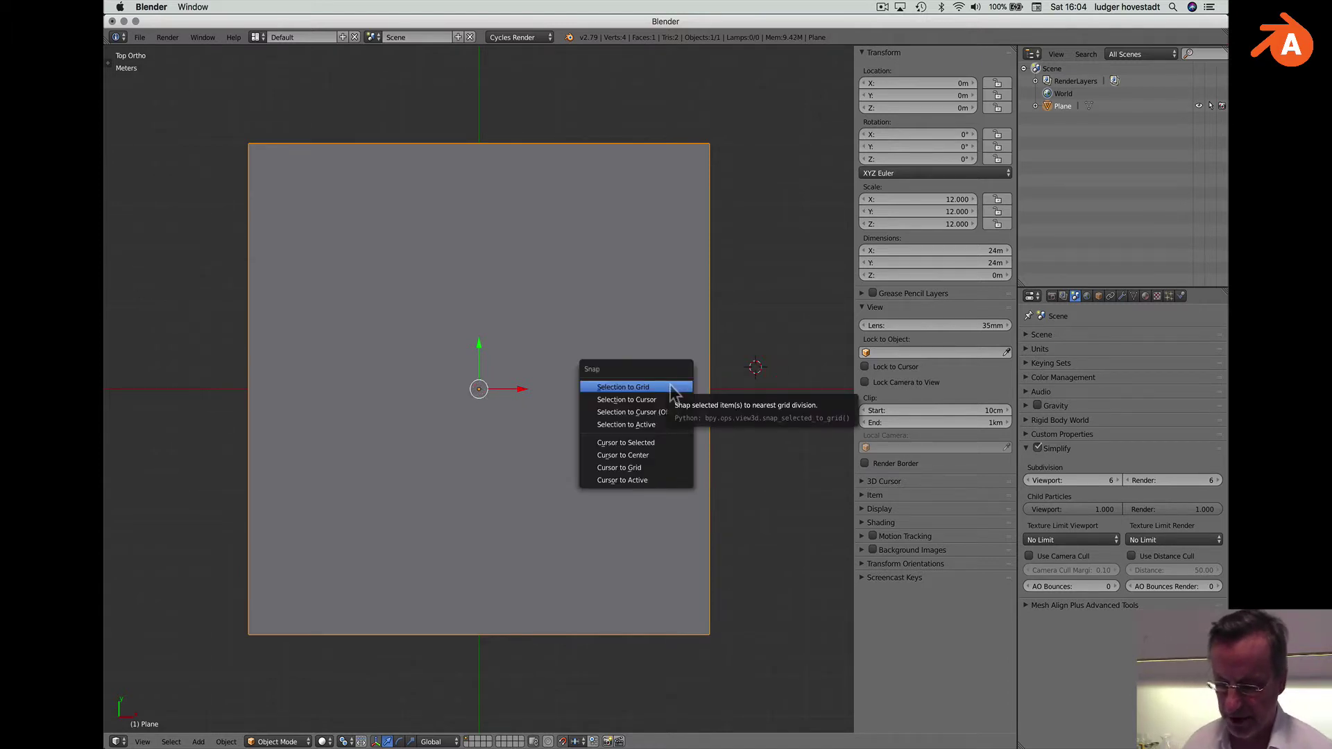
pyautogui.click(651, 455)
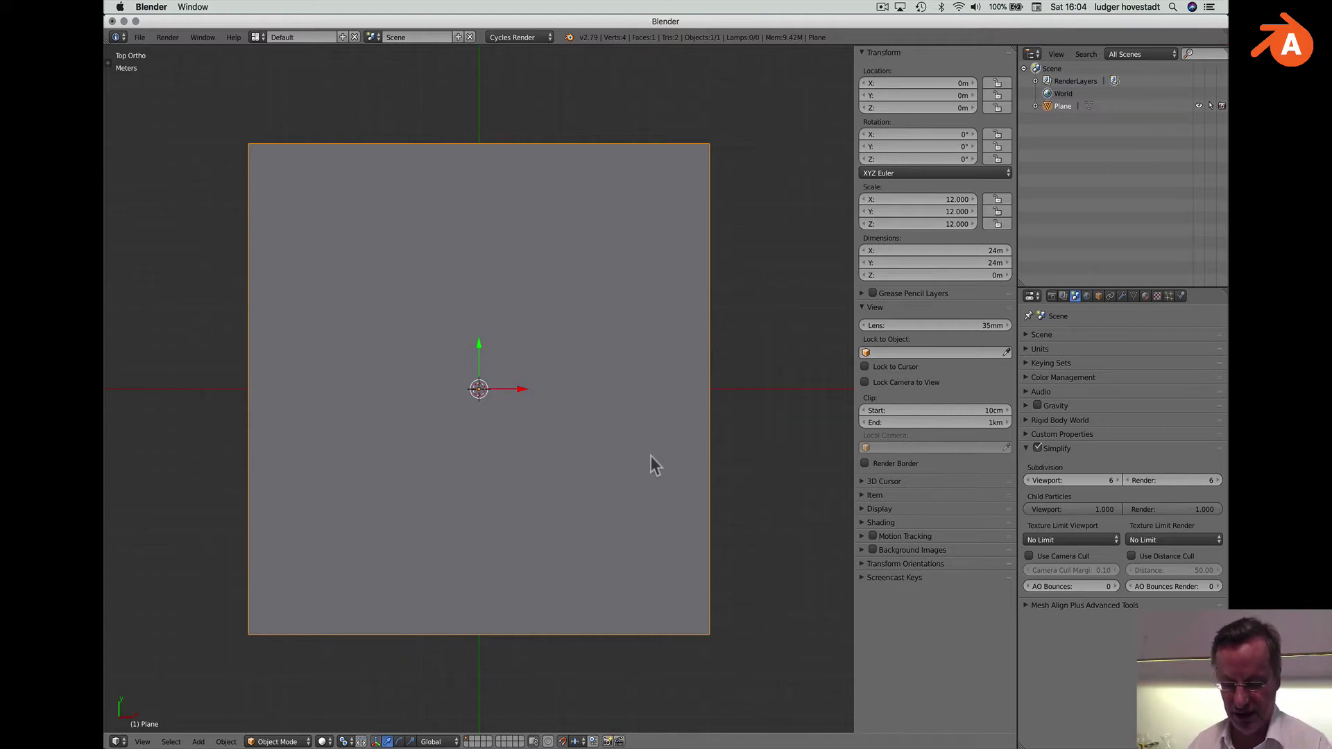
# Add a cube mesh at the centre of the plane.
pyautogui.press('shift')
pyautogui.hotkey('shift', 'a')
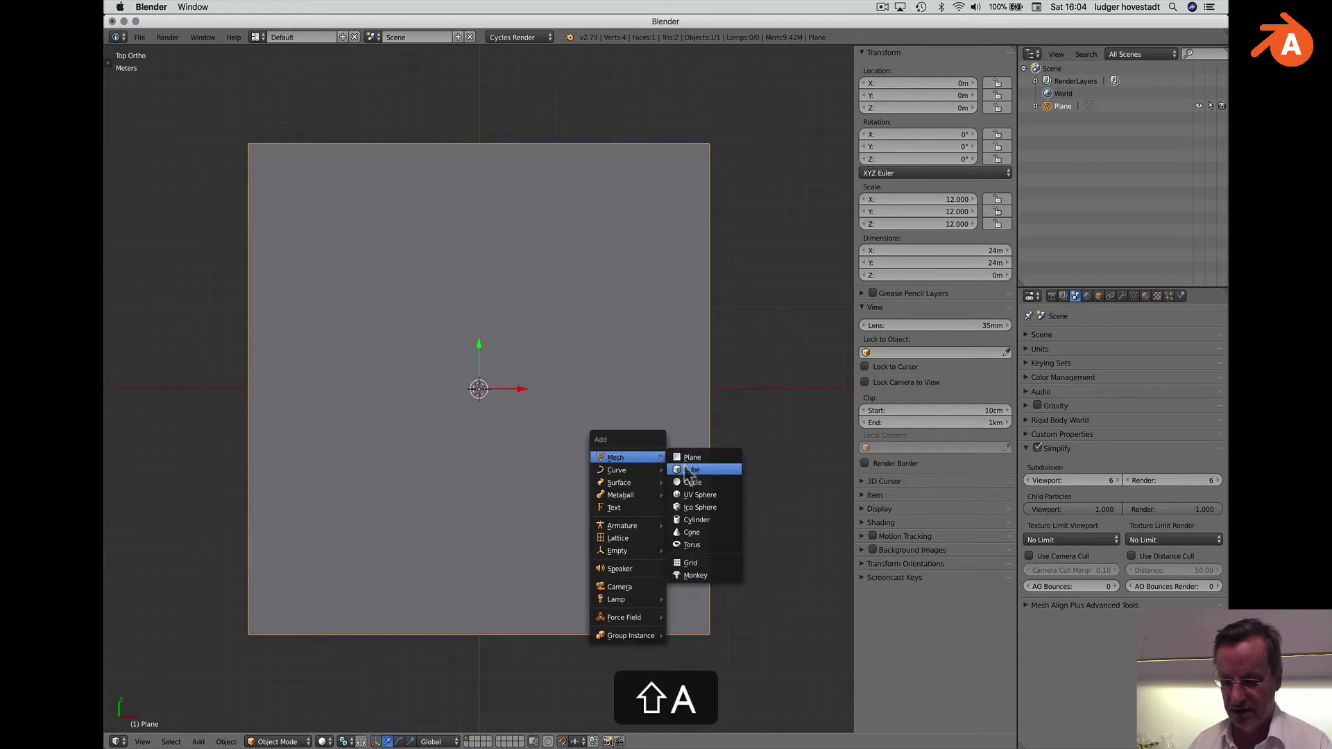
pyautogui.click(685, 467)
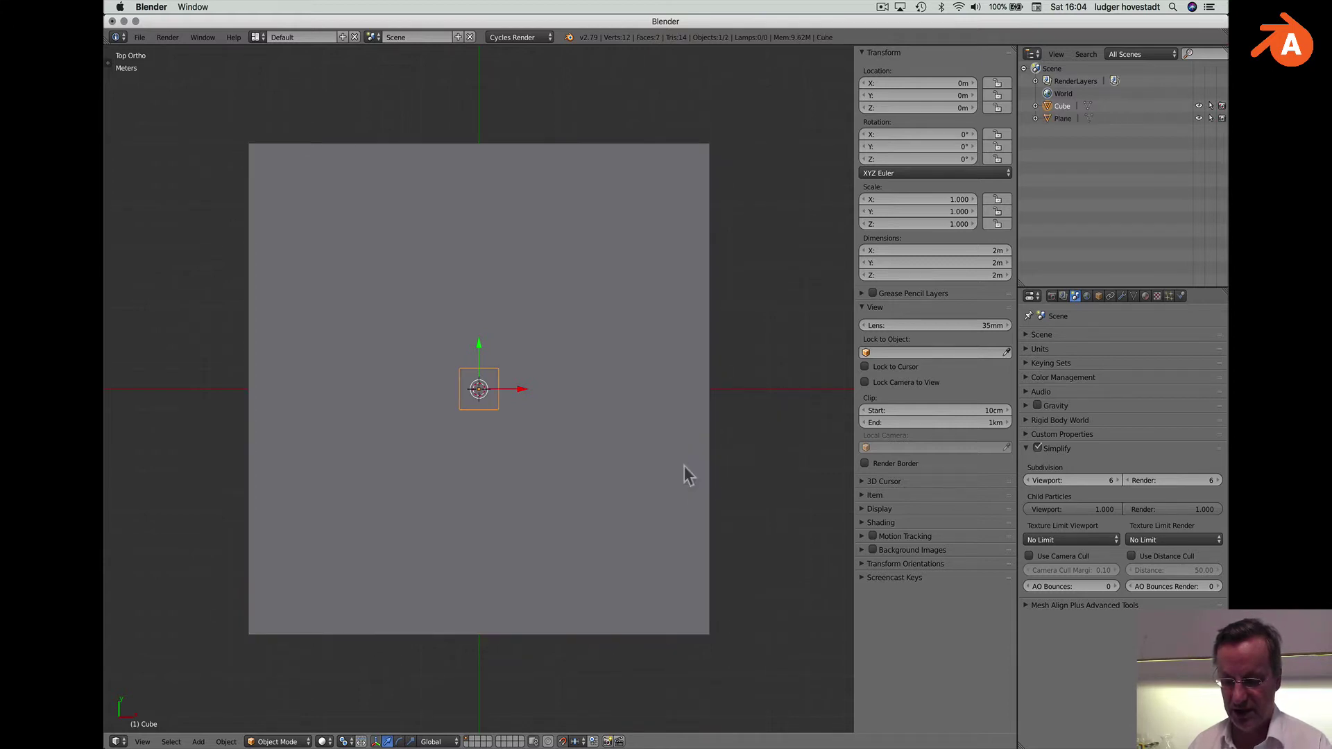
pyautogui.scroll(-10, 684, 465)
pyautogui.scroll(10, 684, 464)
pyautogui.hscroll(5, 684, 465)
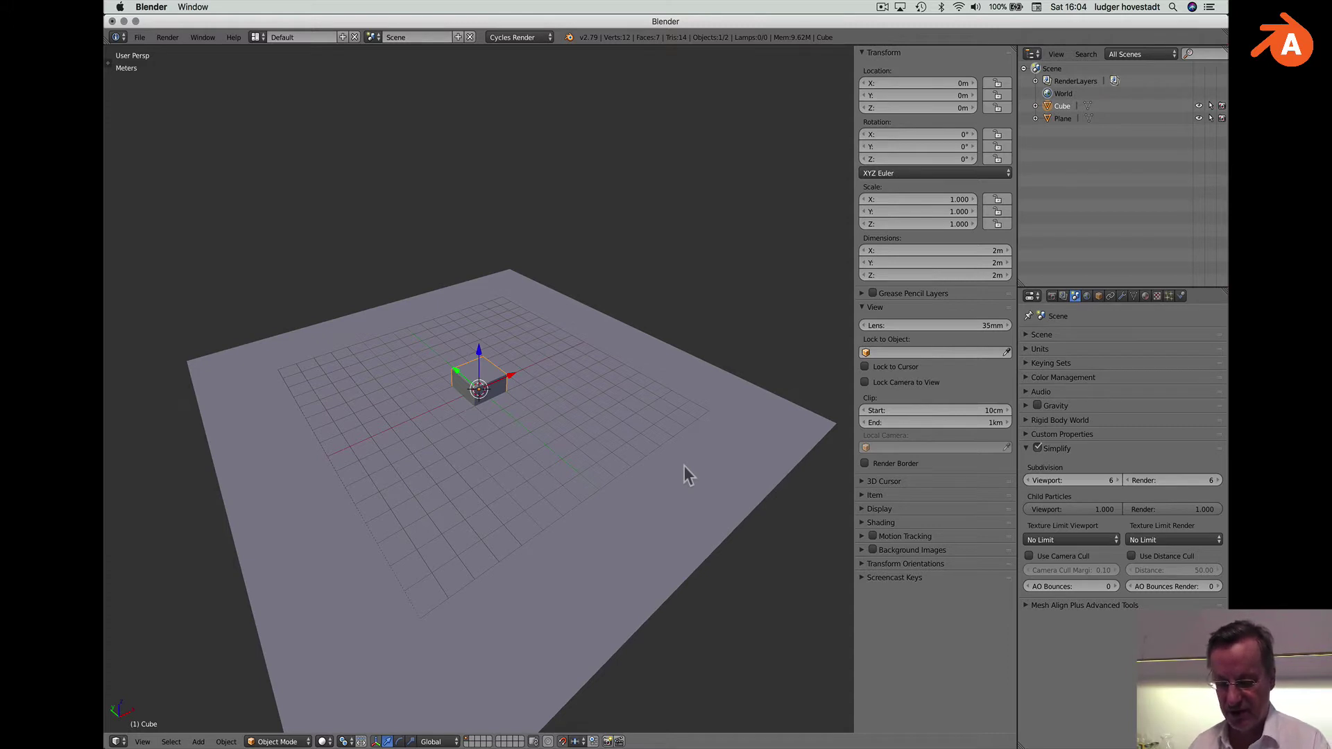
# Move the cube up 1 m along Z so it rests on the plane.
pyautogui.press('g')
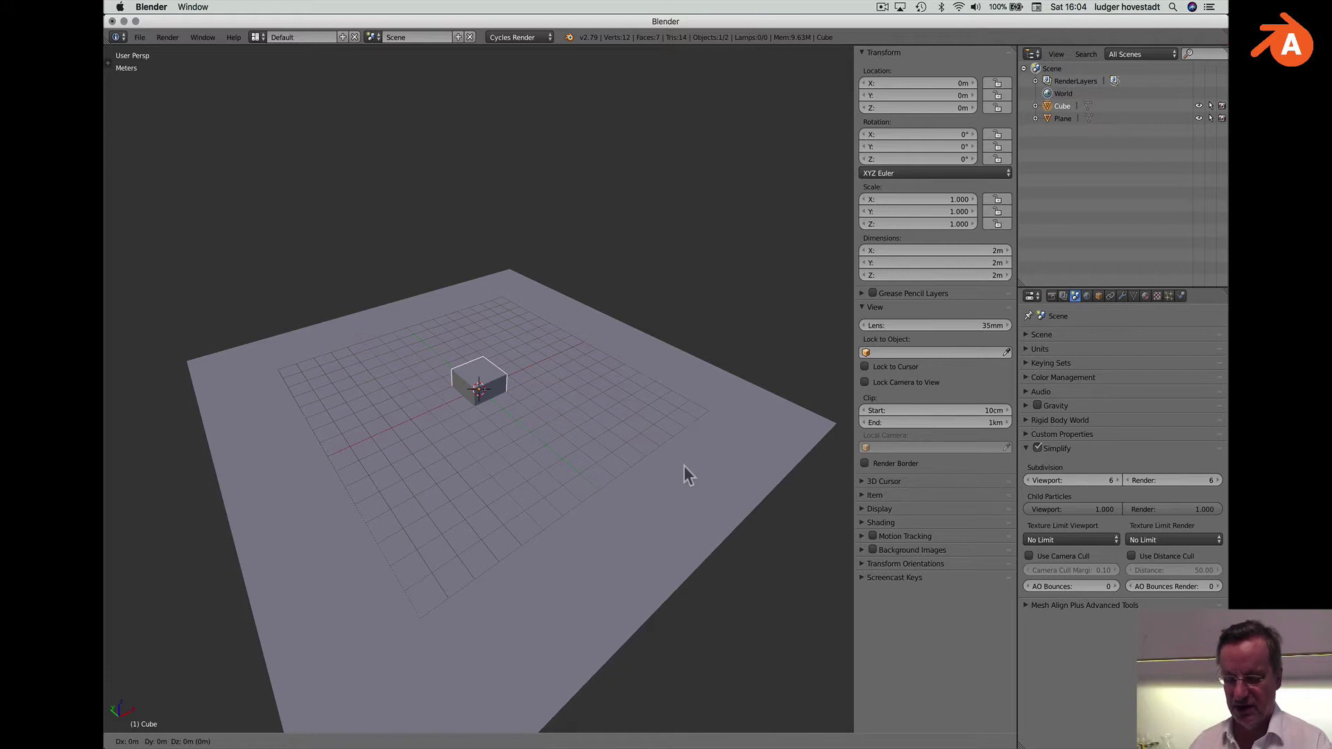
pyautogui.press('z')
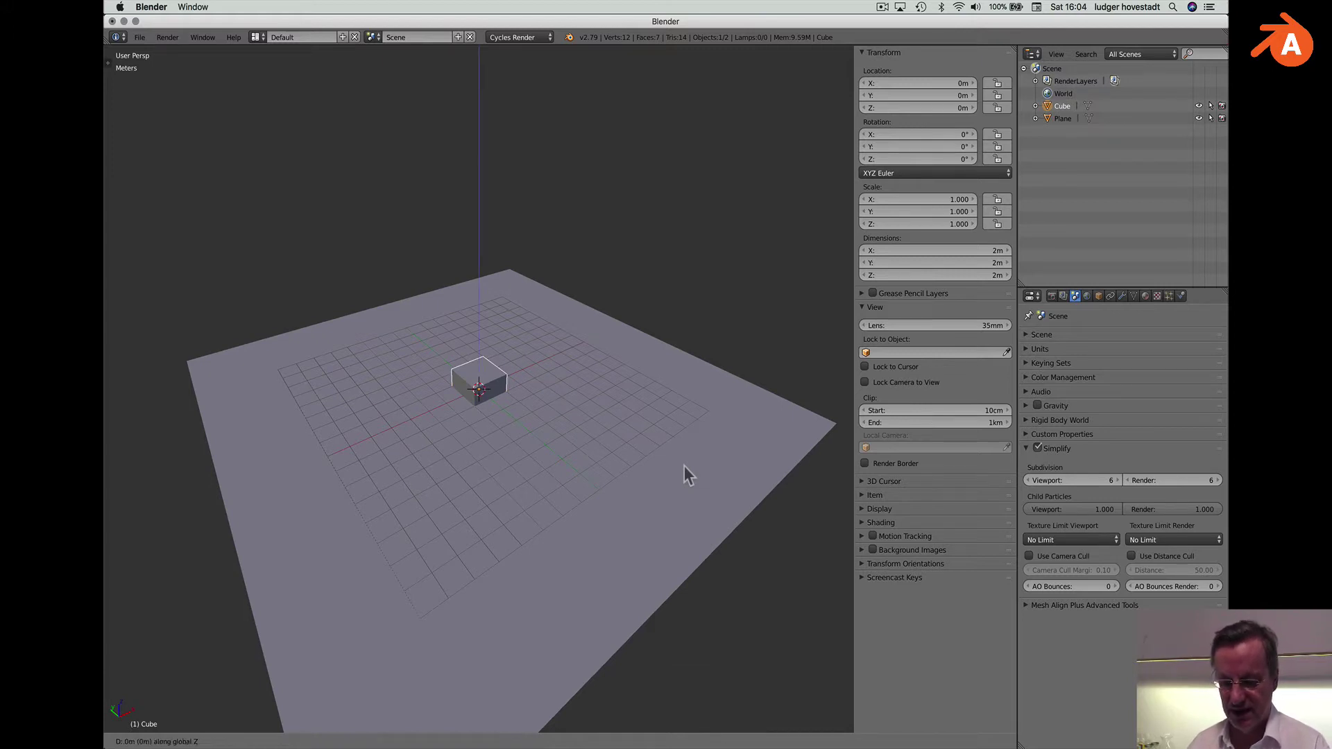
pyautogui.press('1')
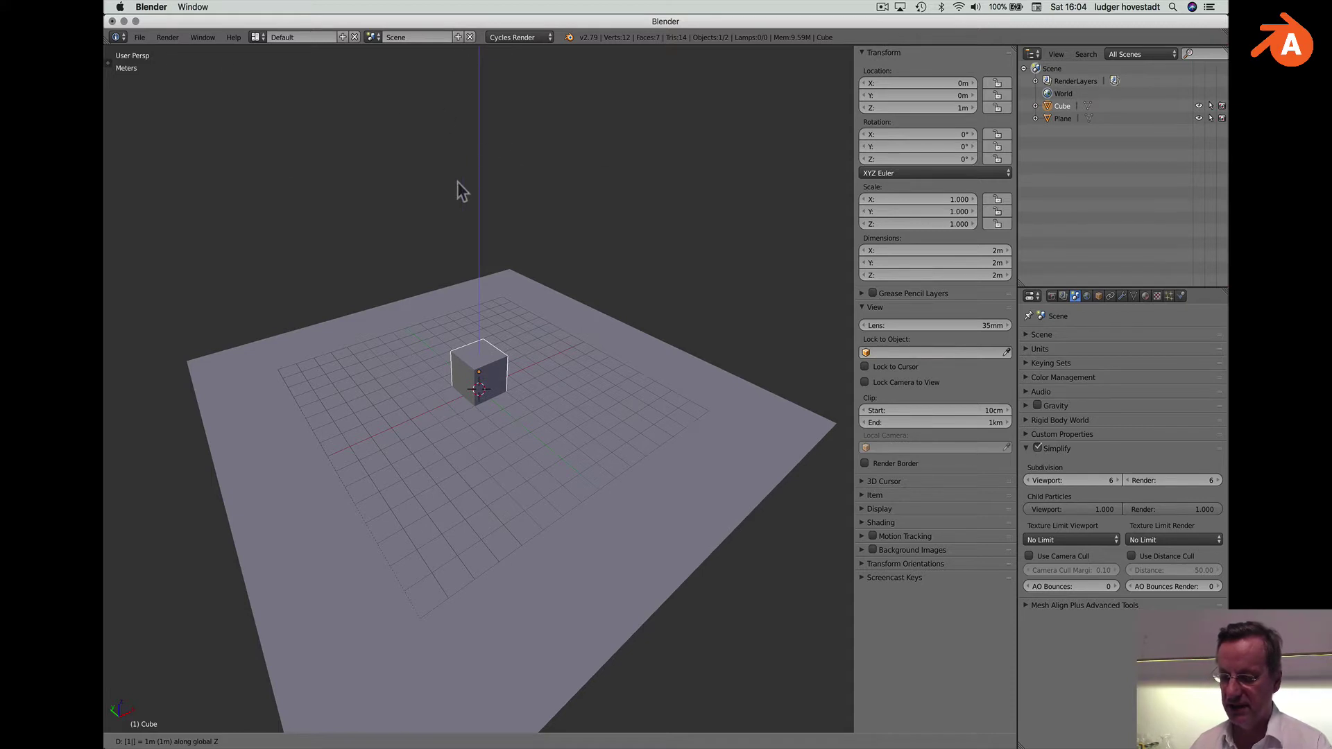
pyautogui.press('Return')
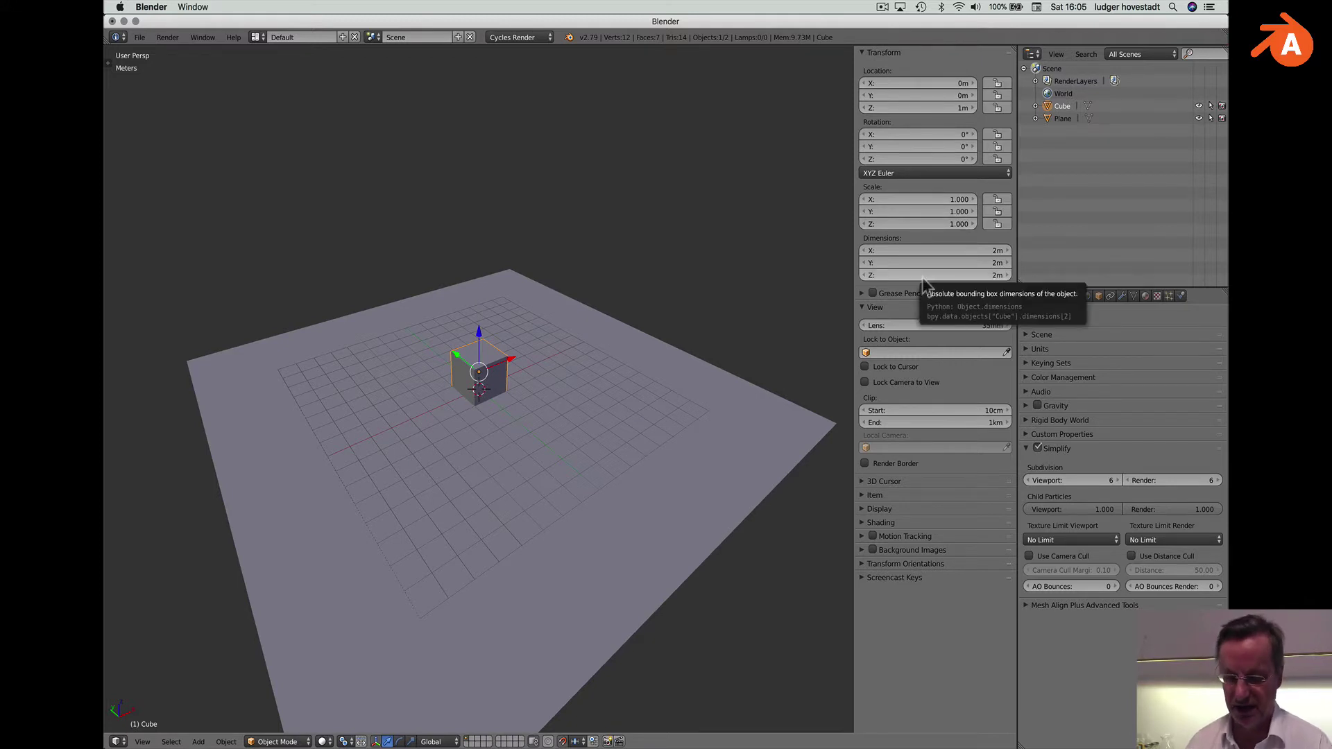
# Close the sidebar and click the plane, then the cube, in the viewport.
pyautogui.scroll(3, 583, 424)
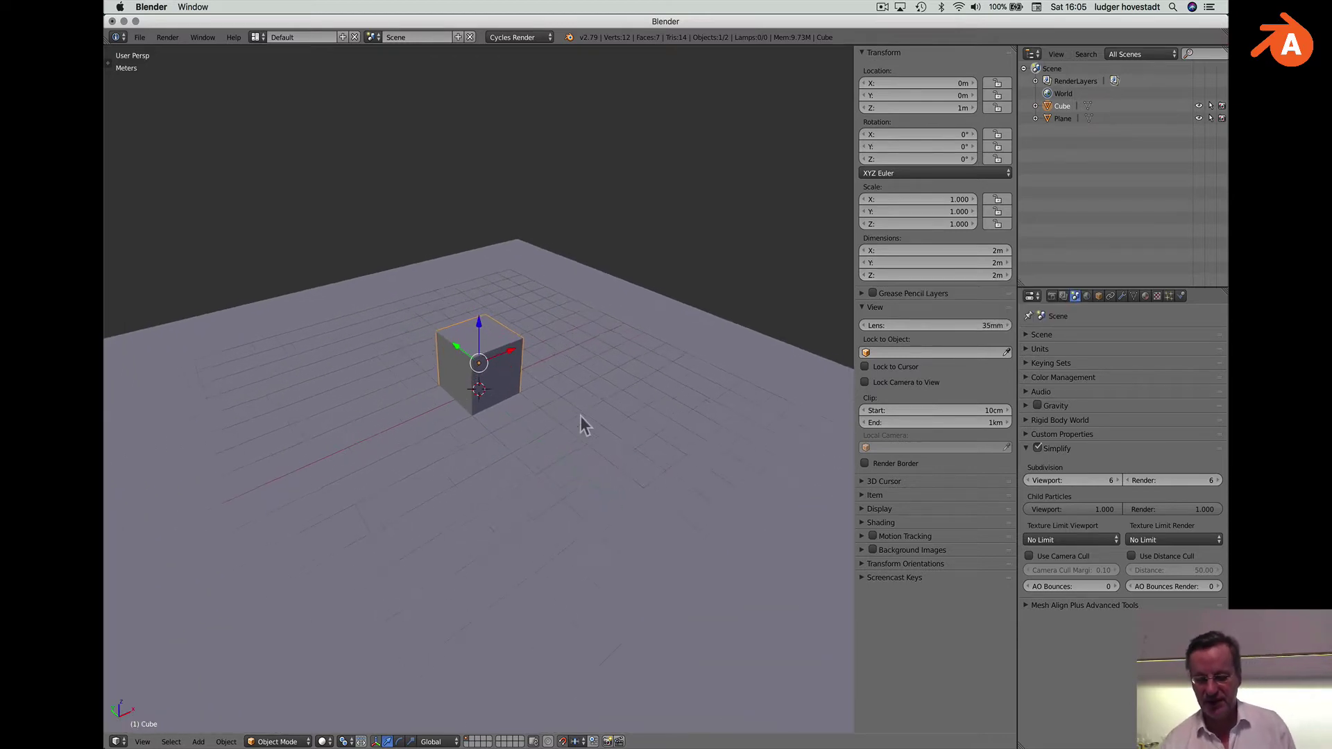
pyautogui.scroll(-10, 580, 414)
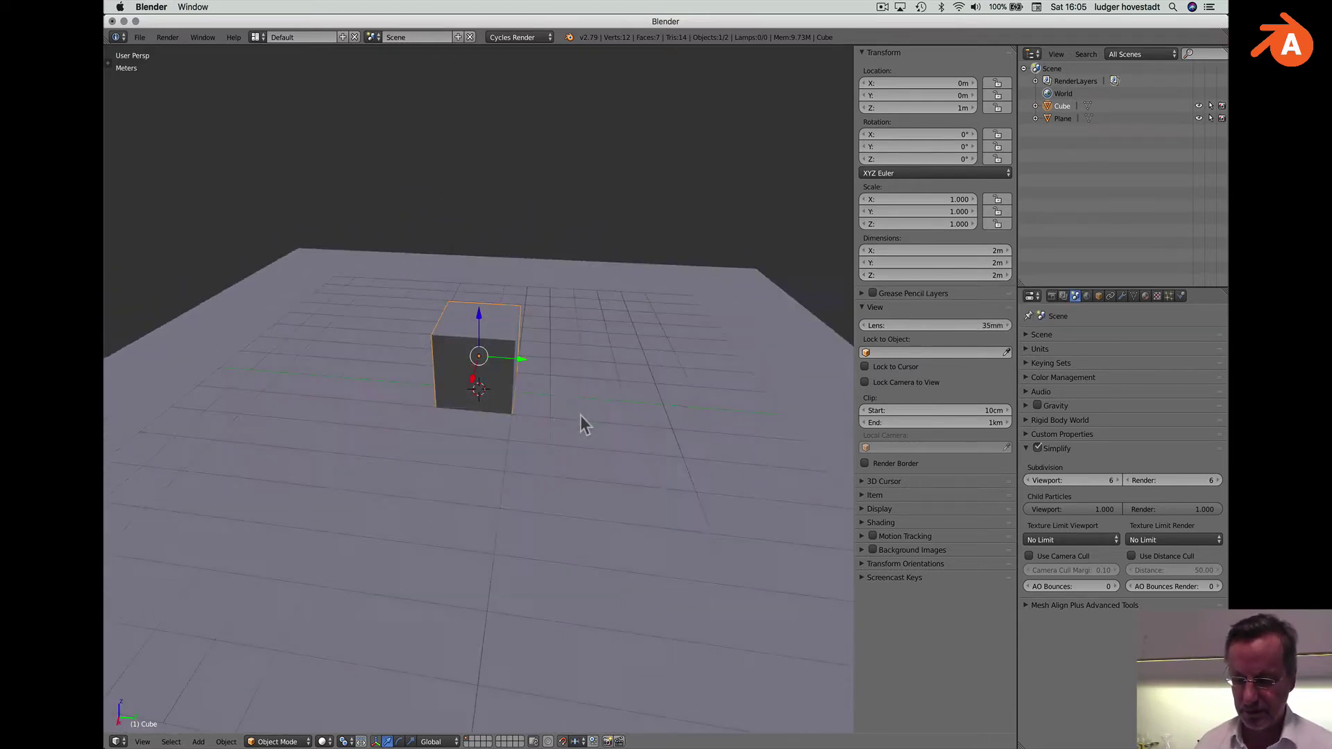
pyautogui.scroll(10, 581, 417)
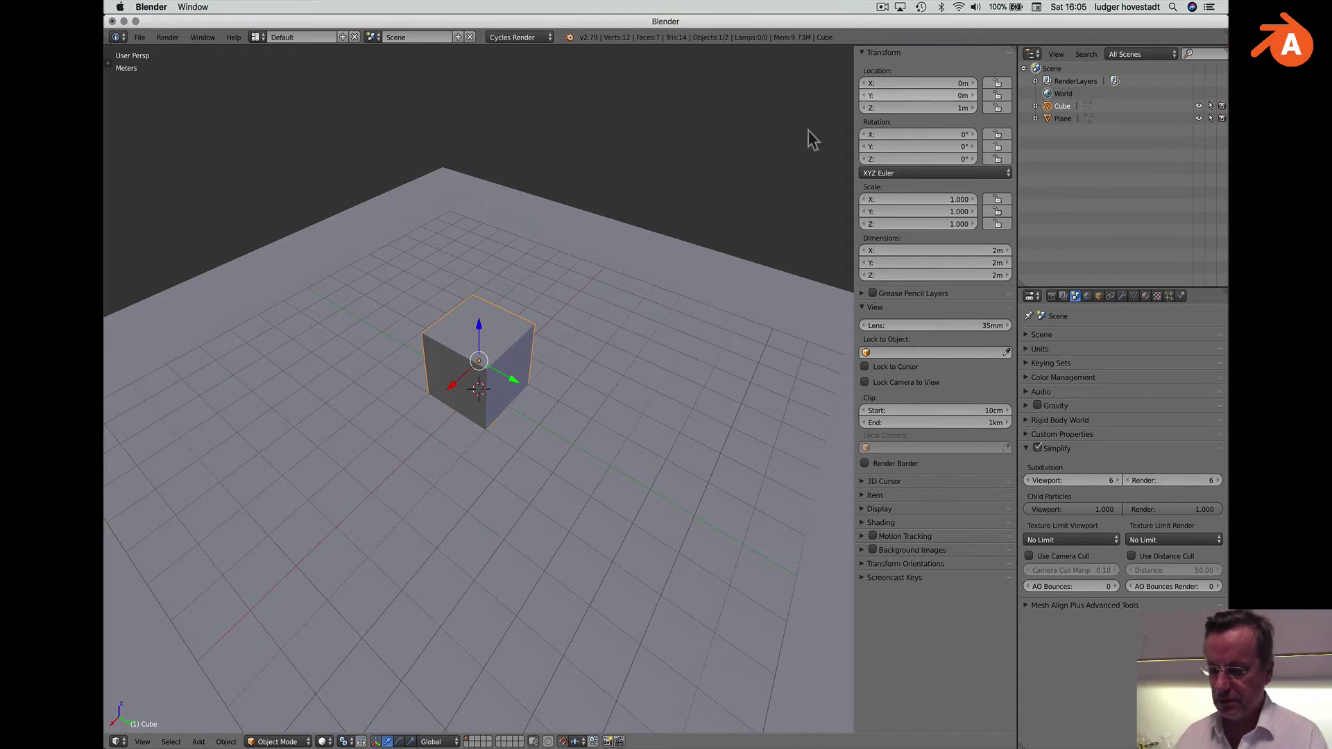
pyautogui.press('n')
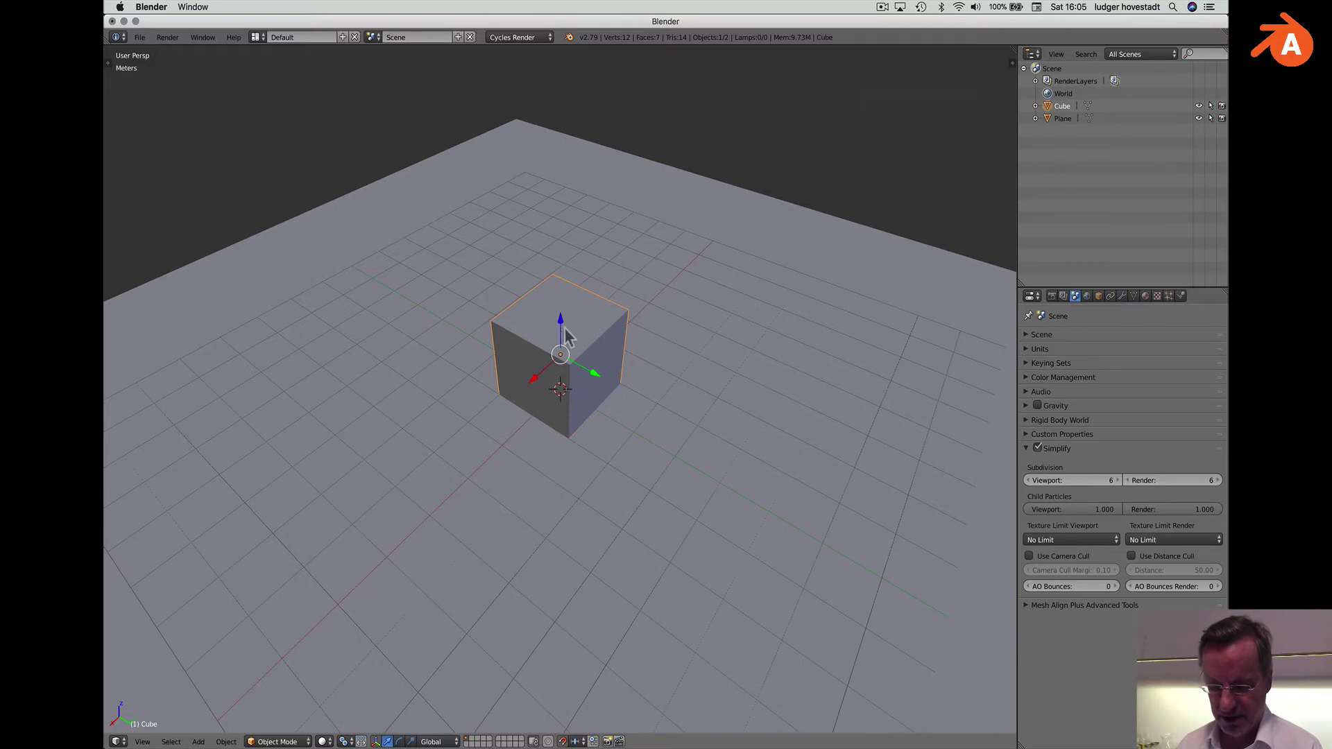
pyautogui.keyDown('super'); pyautogui.click(773, 309); pyautogui.keyUp('super')
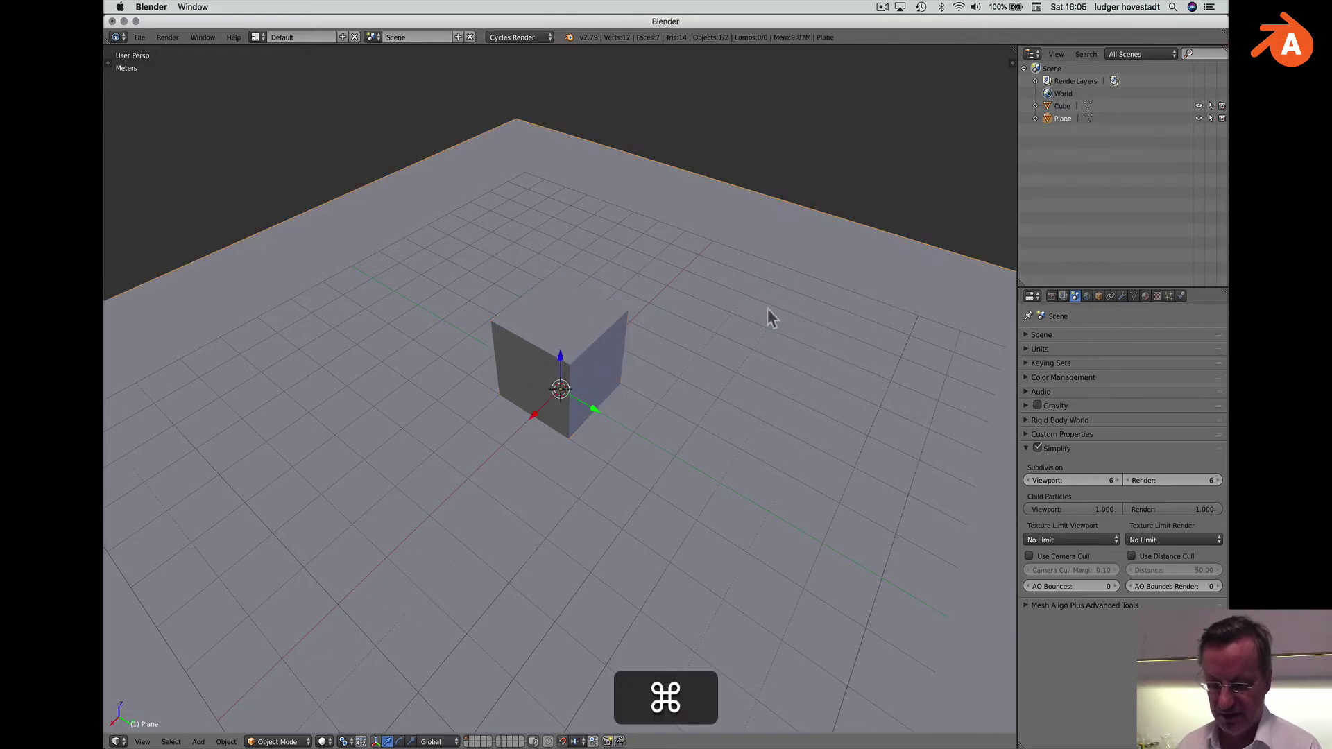
pyautogui.keyDown('super'); pyautogui.click(573, 319); pyautogui.keyUp('super')
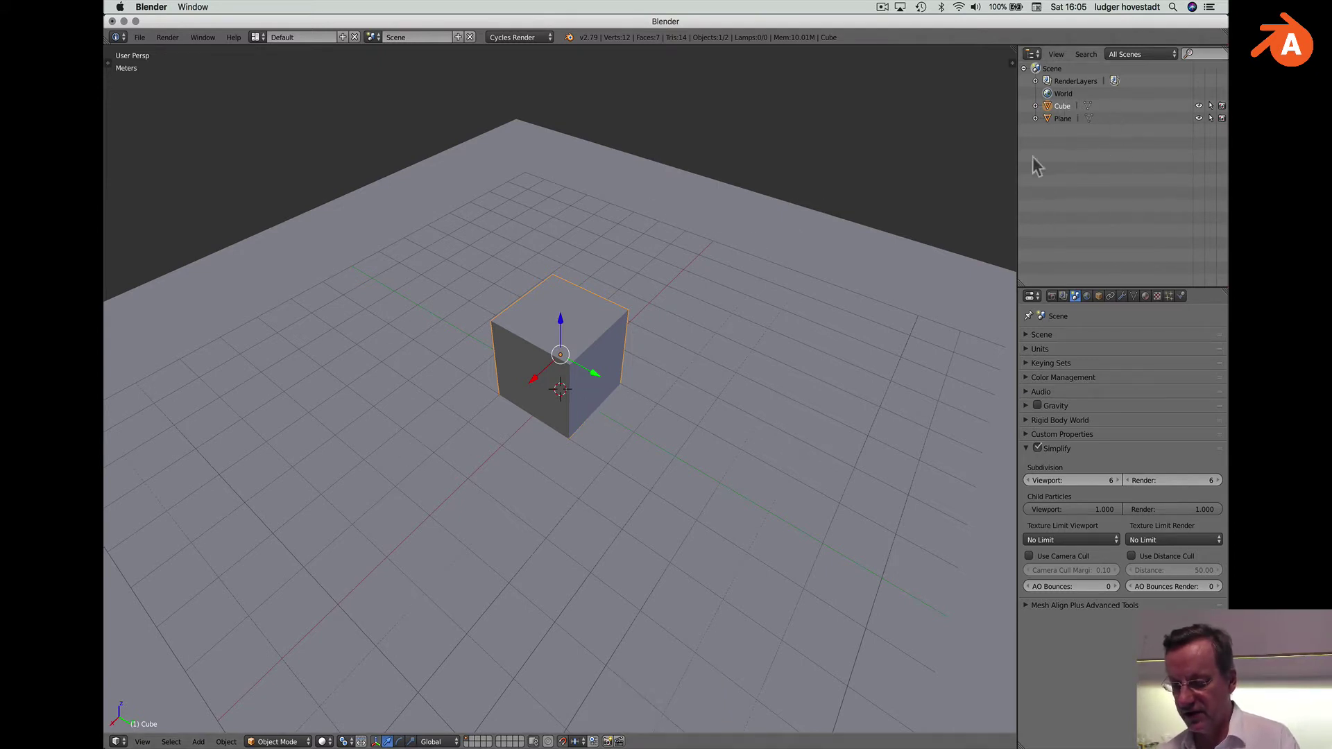
# Select the Plane and Cube together, then expand and collapse their outliner entries.
pyautogui.click(1049, 119)
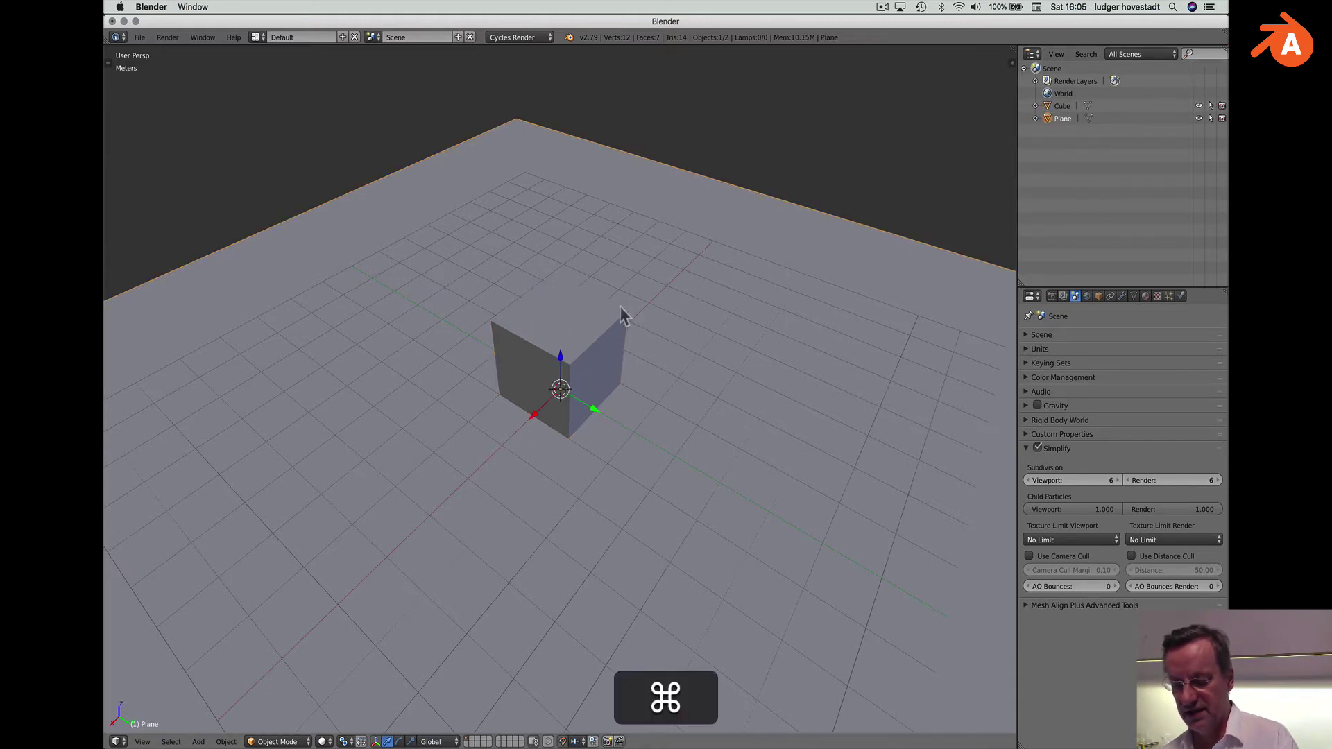
pyautogui.keyDown('shift'); pyautogui.click(598, 337); pyautogui.keyUp('shift')
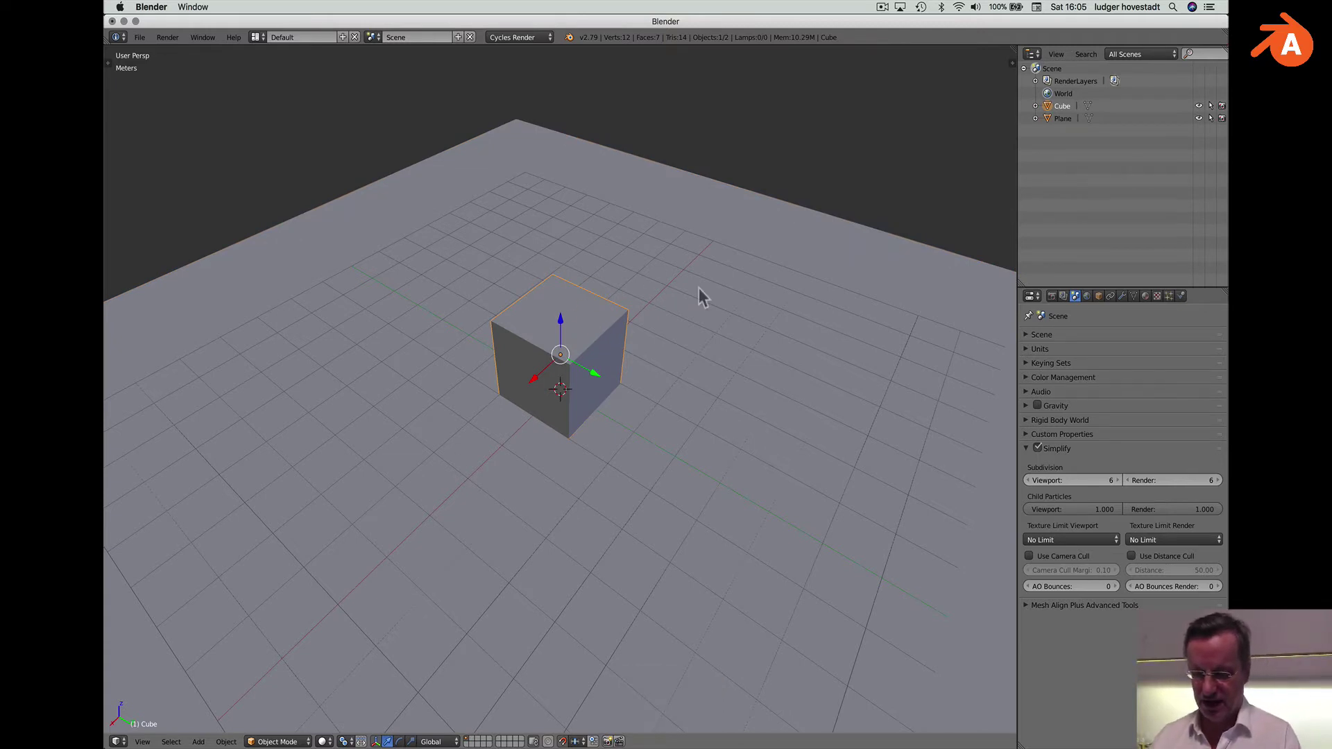
pyautogui.click(1035, 106)
pyautogui.click(1035, 131)
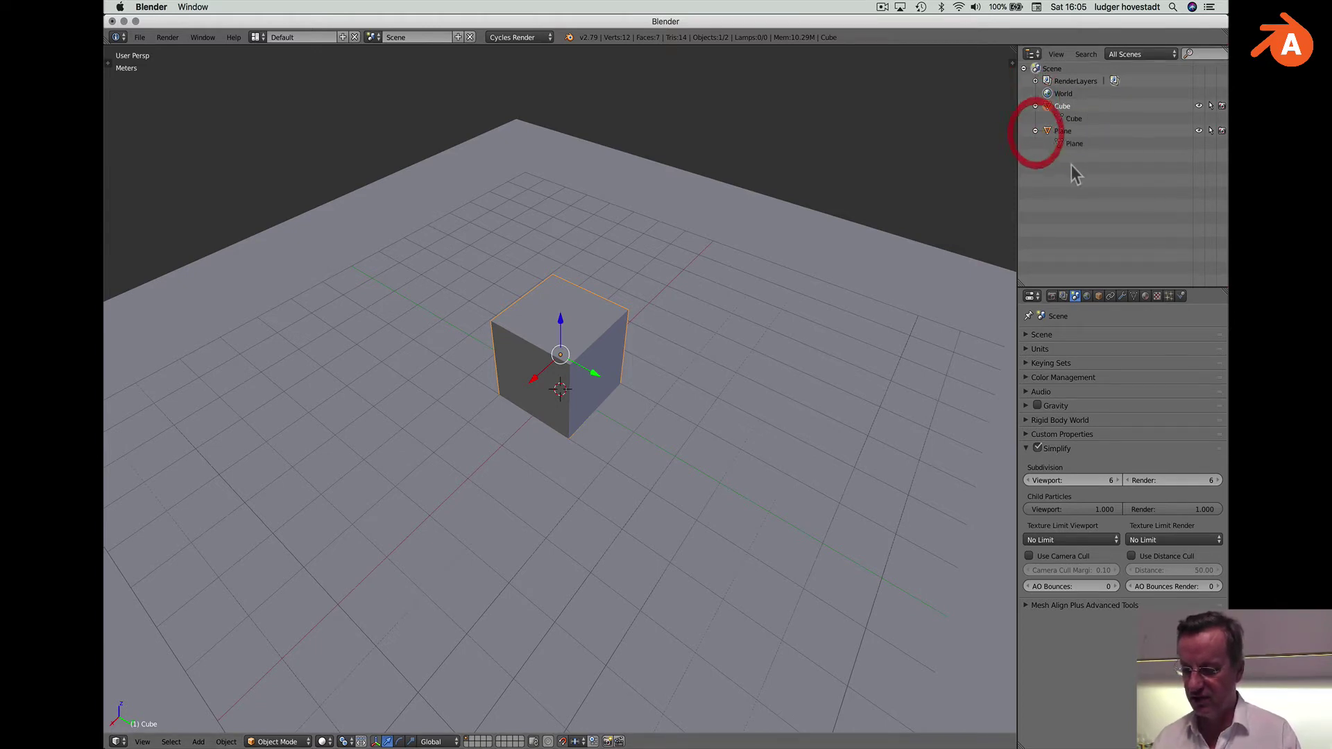
pyautogui.click(1036, 131)
pyautogui.click(1035, 107)
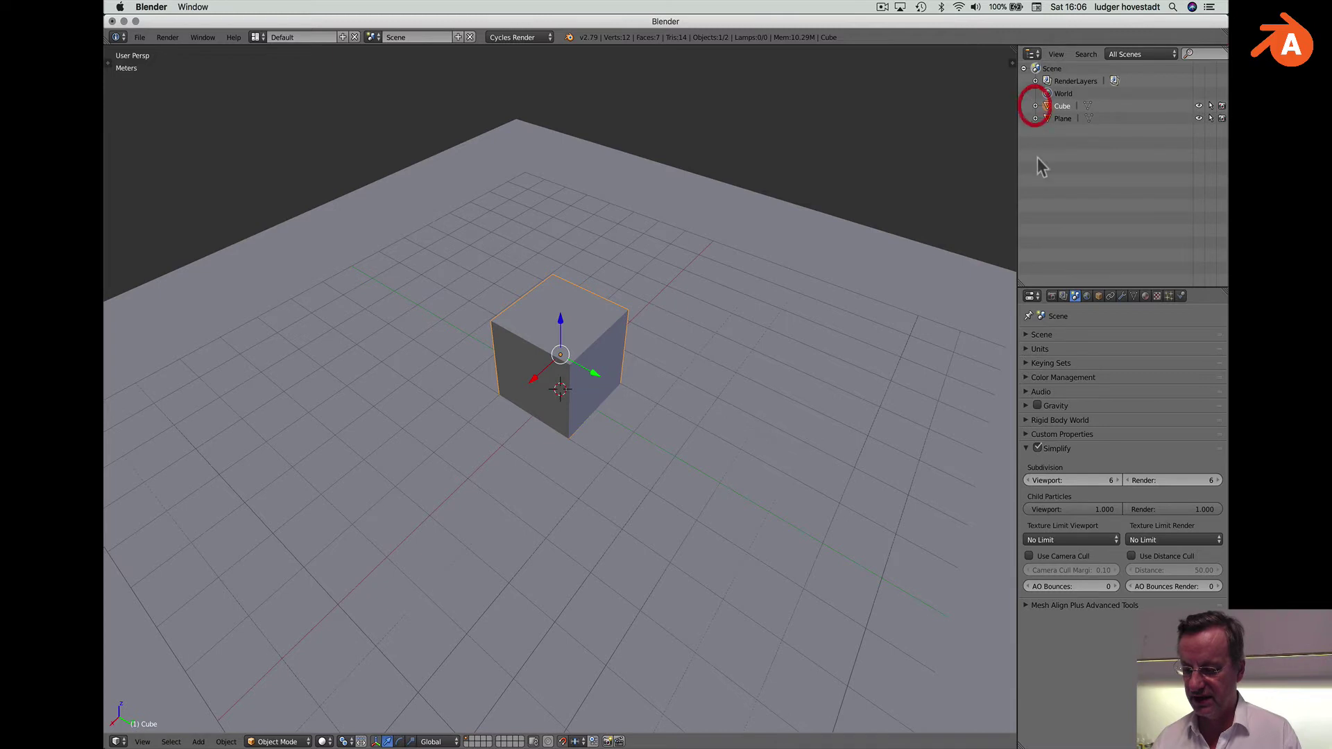
# Show the cube's Object properties, then its empty Material tab.
pyautogui.click(1098, 296)
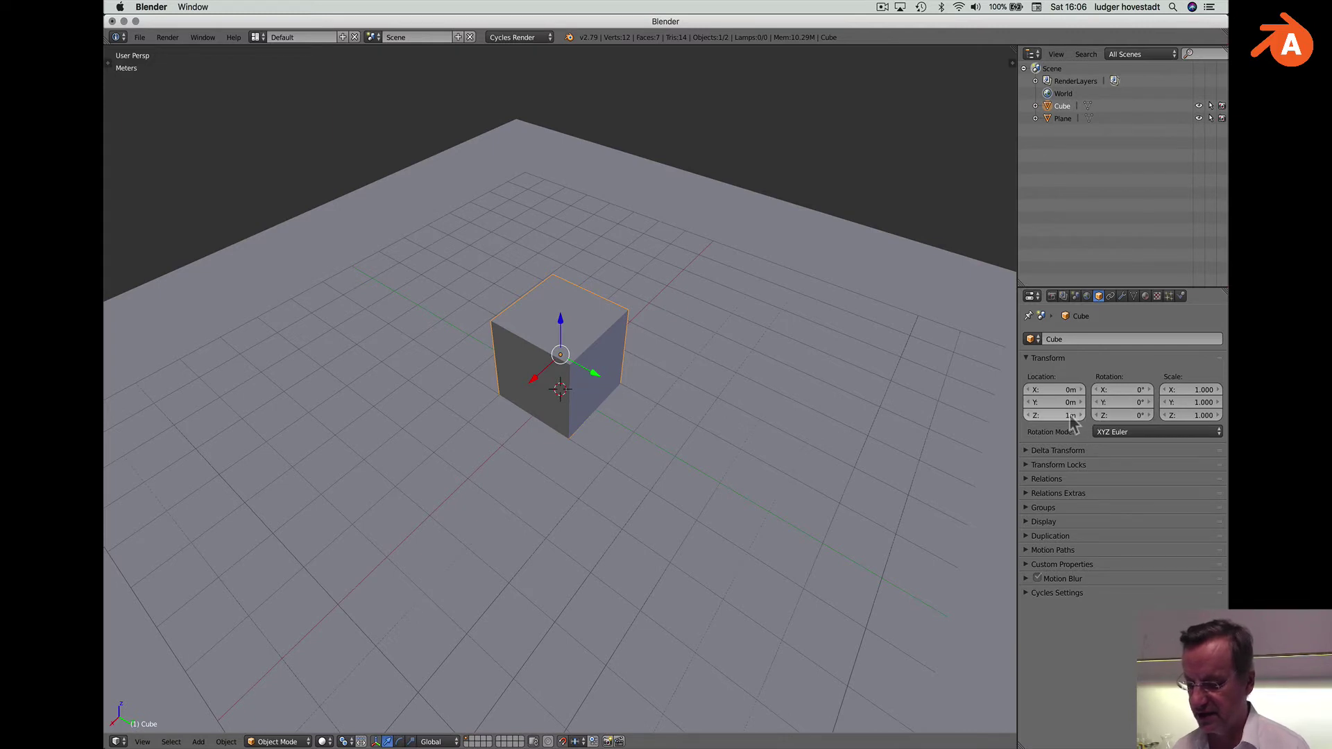
pyautogui.click(1146, 297)
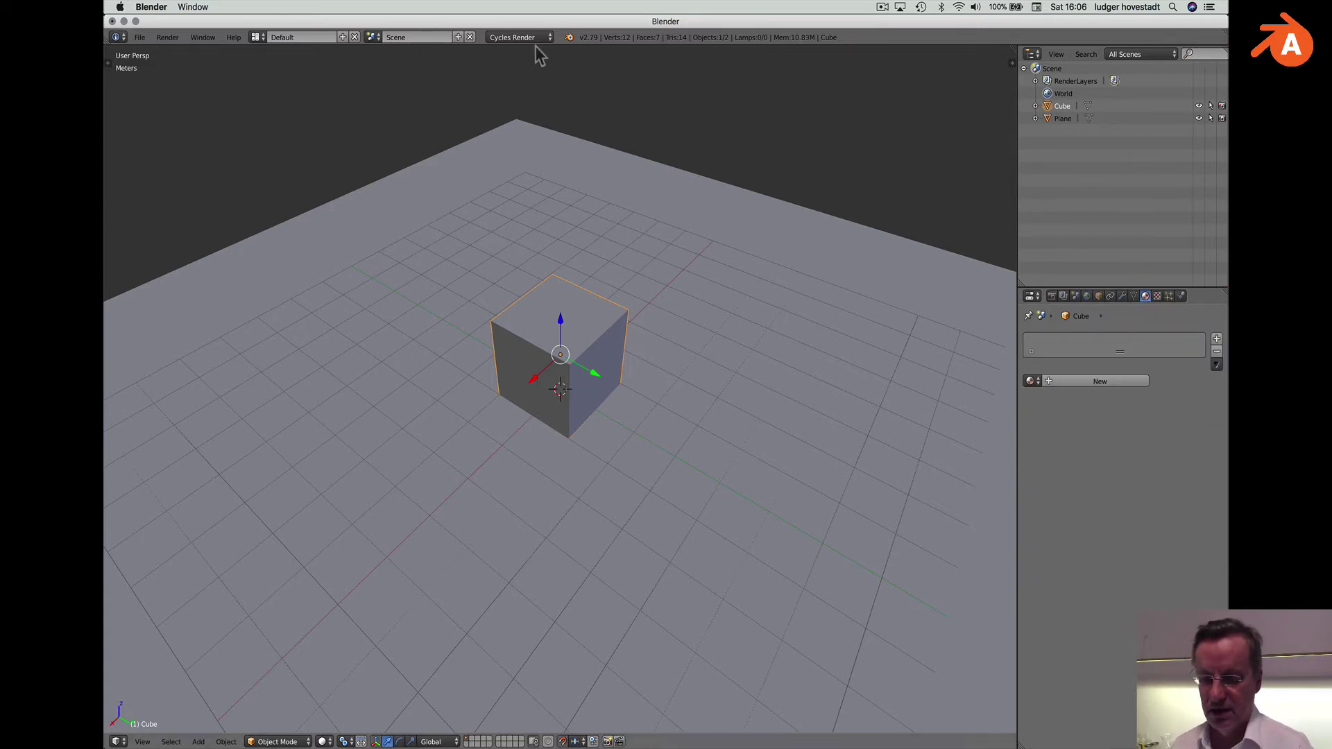
# Create a new cube material named 'white', then select the ground plane.
pyautogui.click(1093, 382)
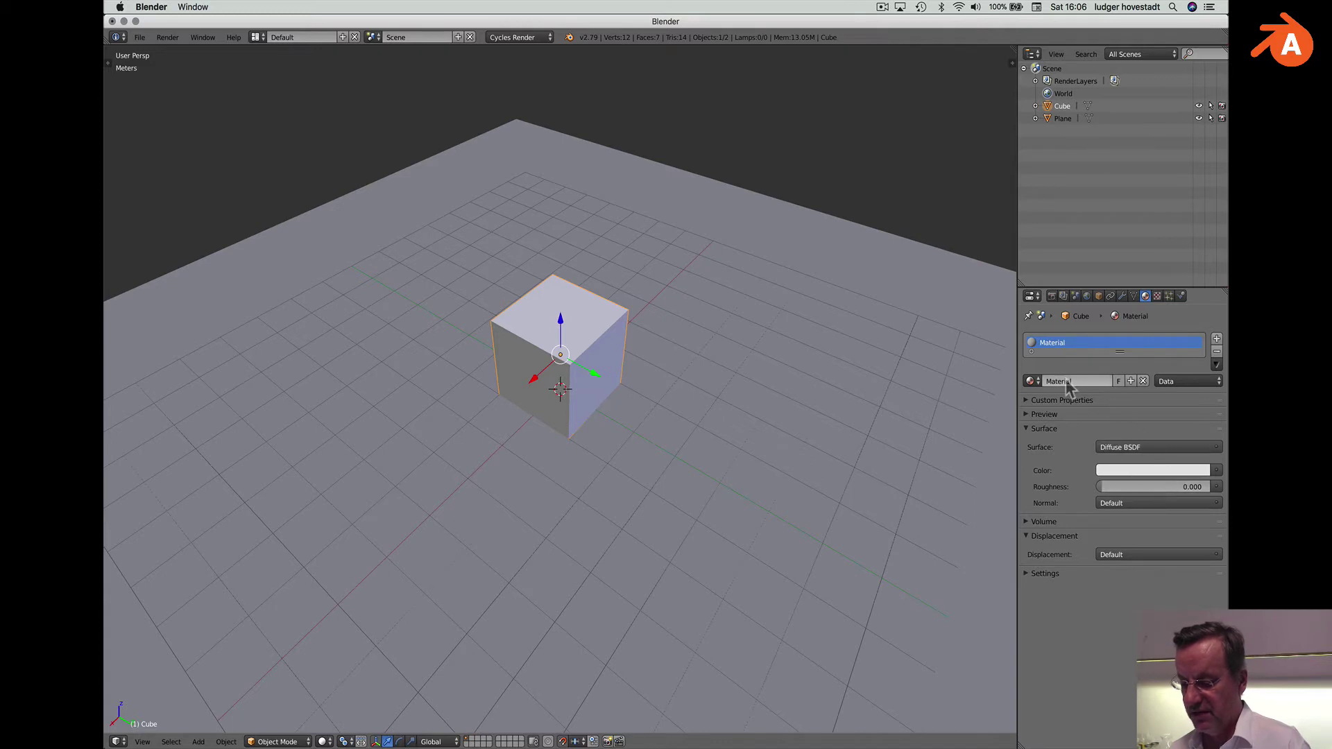
pyautogui.write('white')
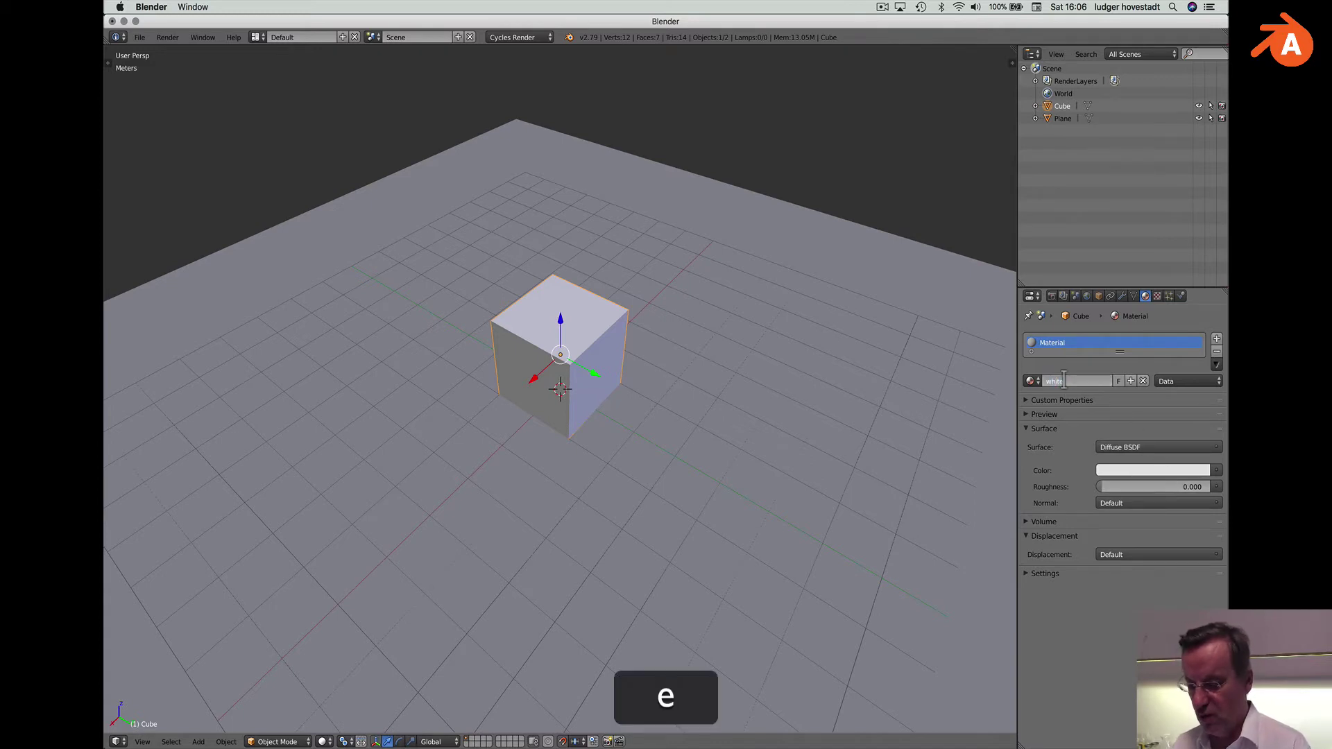
pyautogui.press('Return')
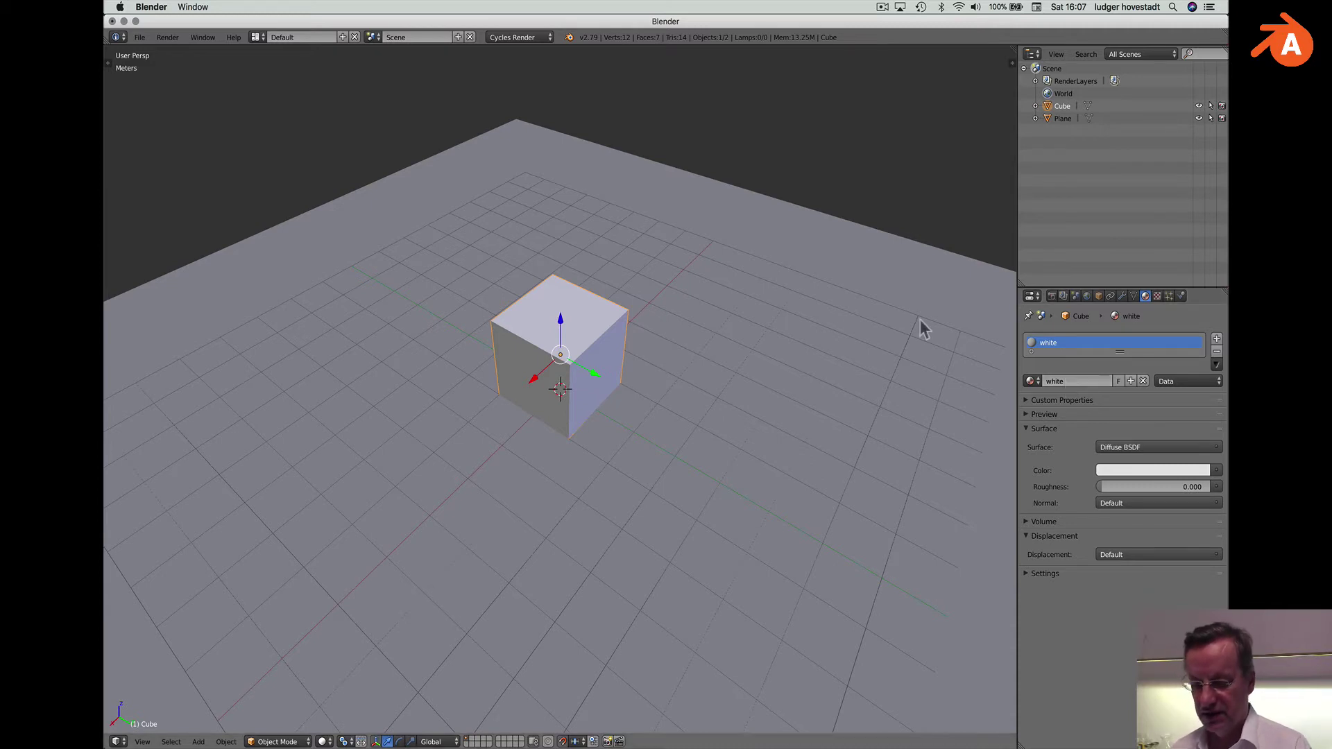
pyautogui.keyDown('super'); pyautogui.click(768, 294); pyautogui.keyUp('super')
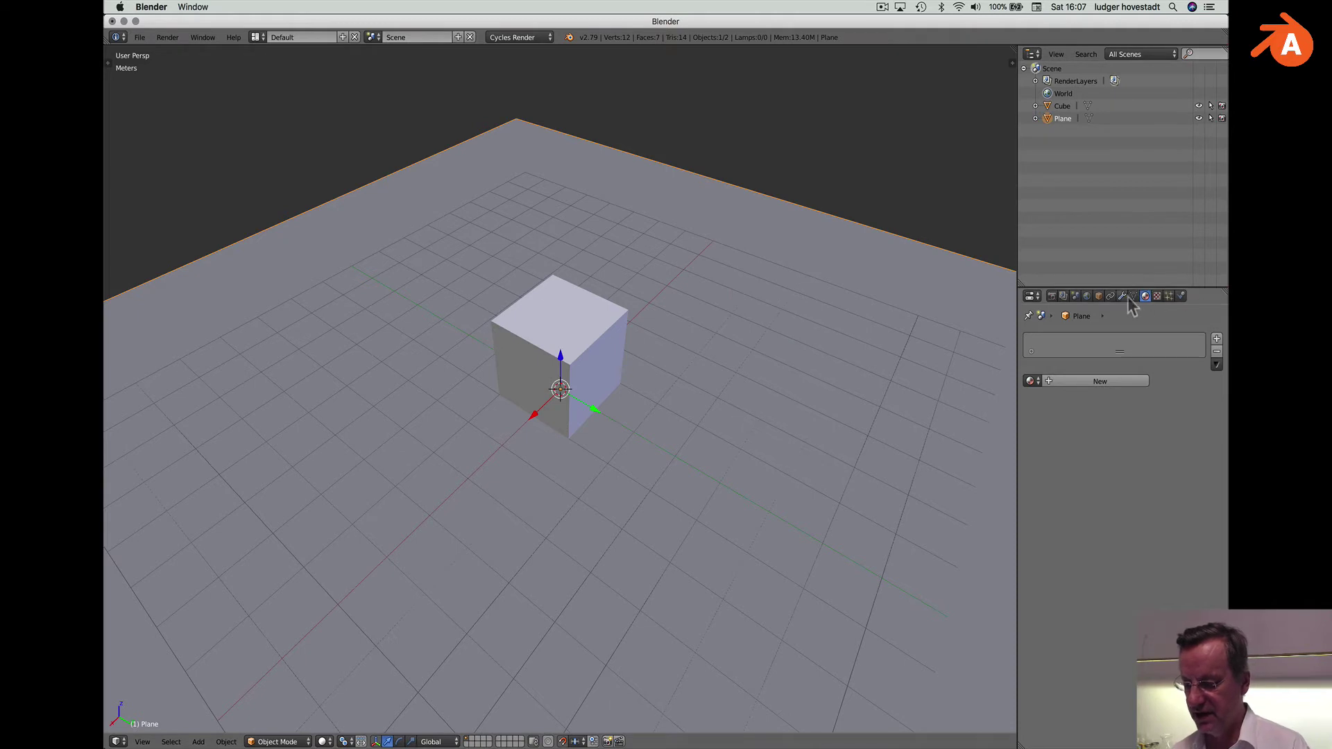
# Give the plane a new material named 'light green ground'.
pyautogui.click(1098, 296)
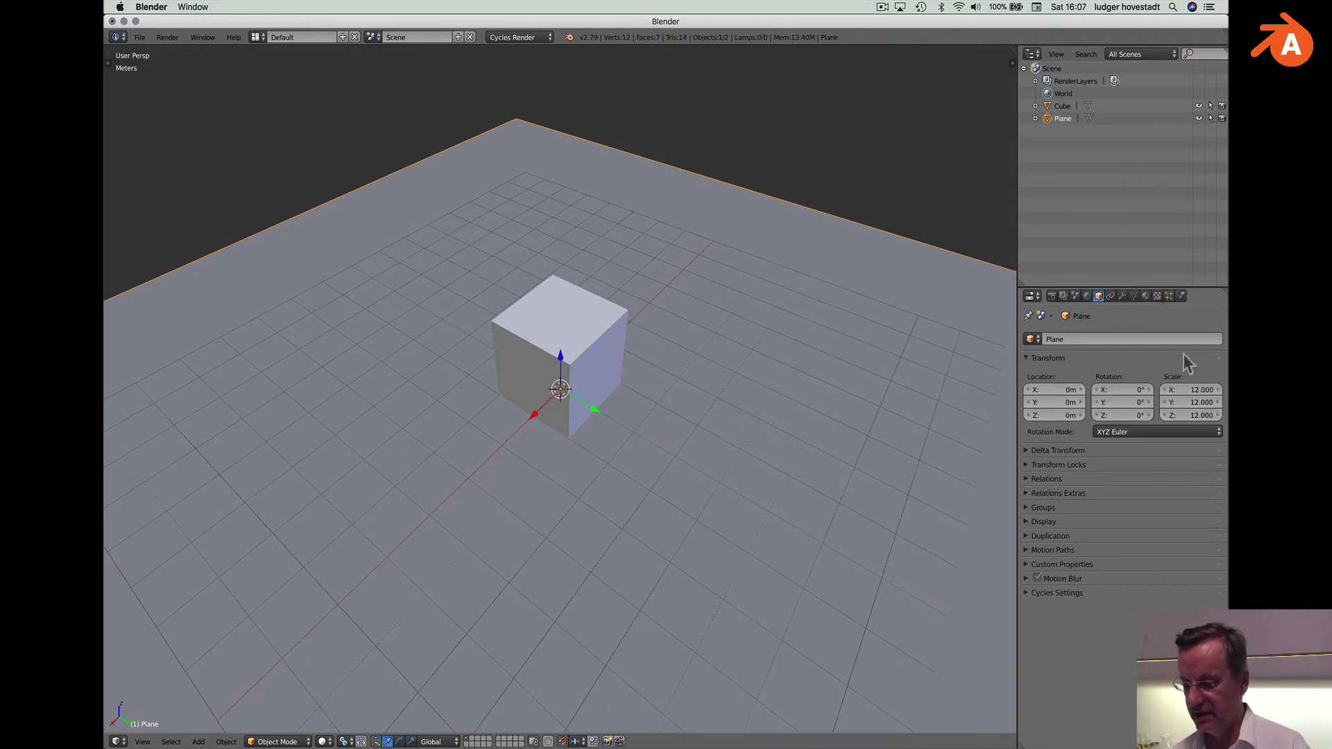
pyautogui.click(1145, 296)
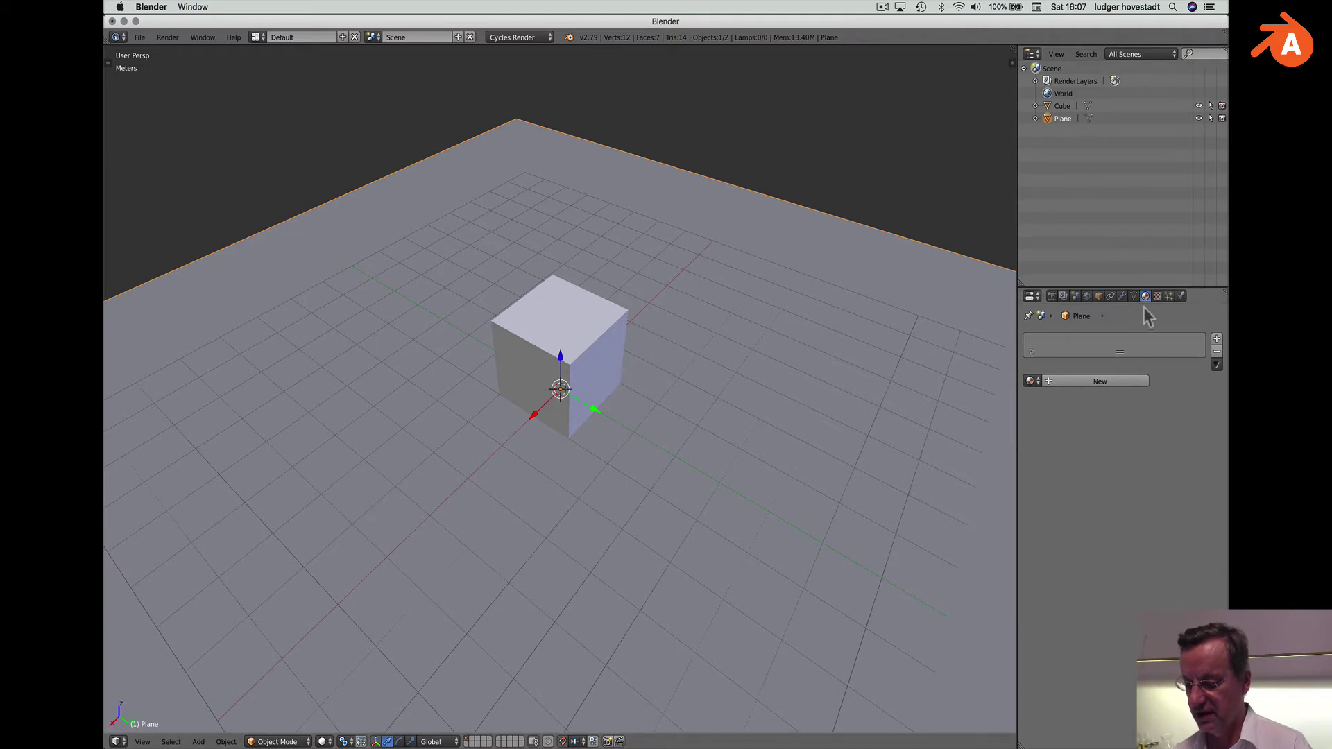
pyautogui.click(1033, 382)
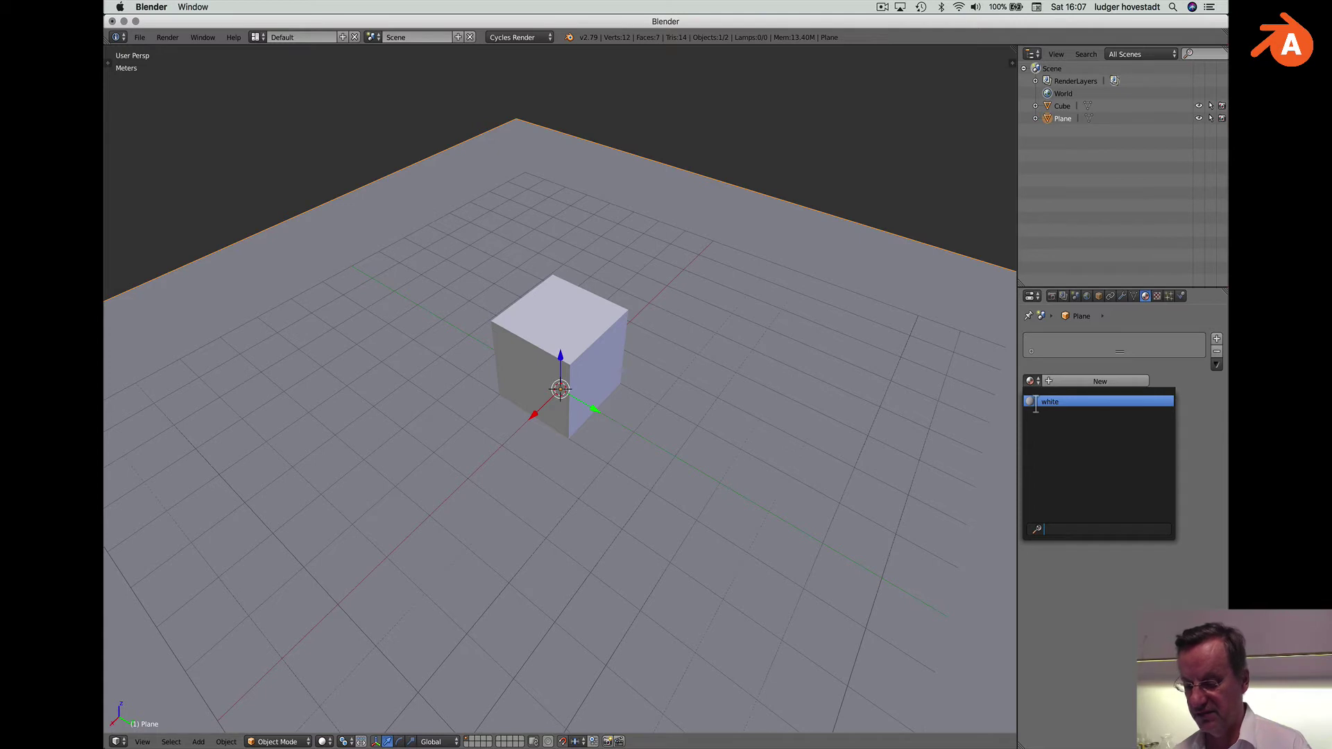
pyautogui.click(1079, 381)
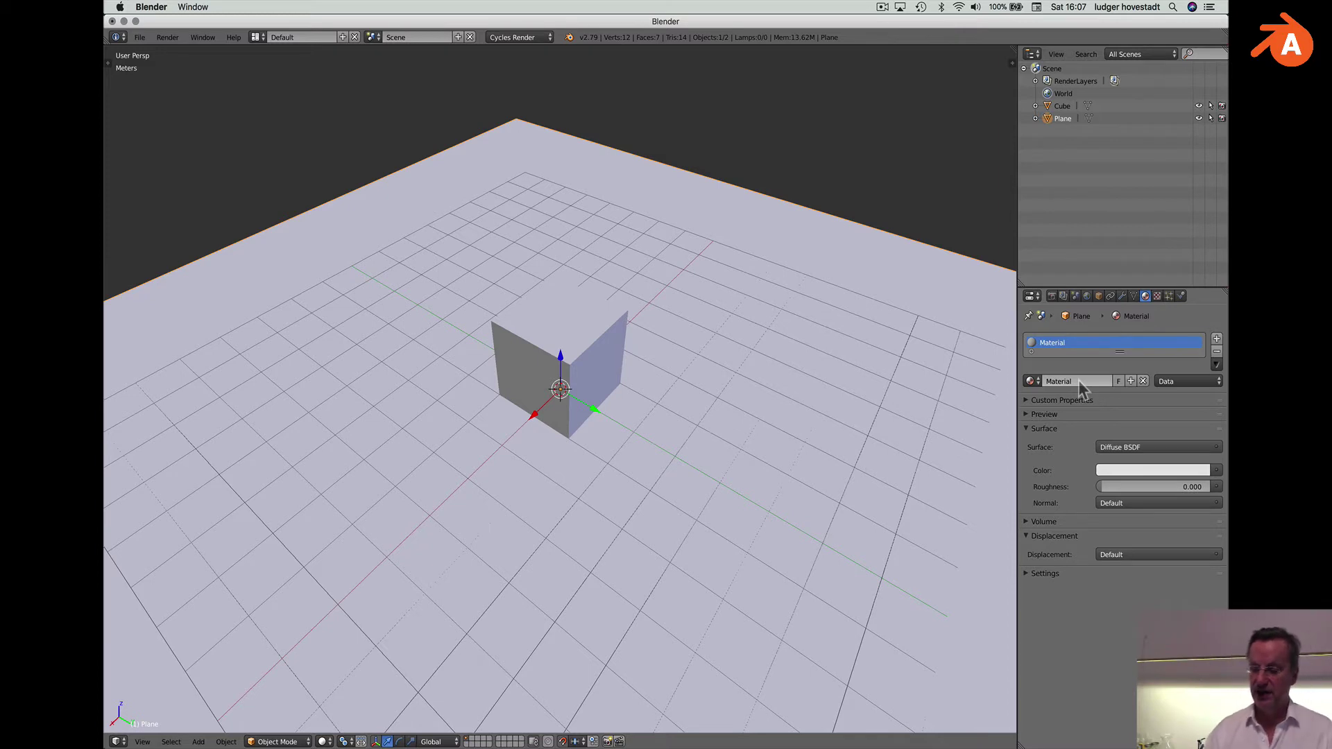
pyautogui.click(1068, 381)
pyautogui.write('lig')
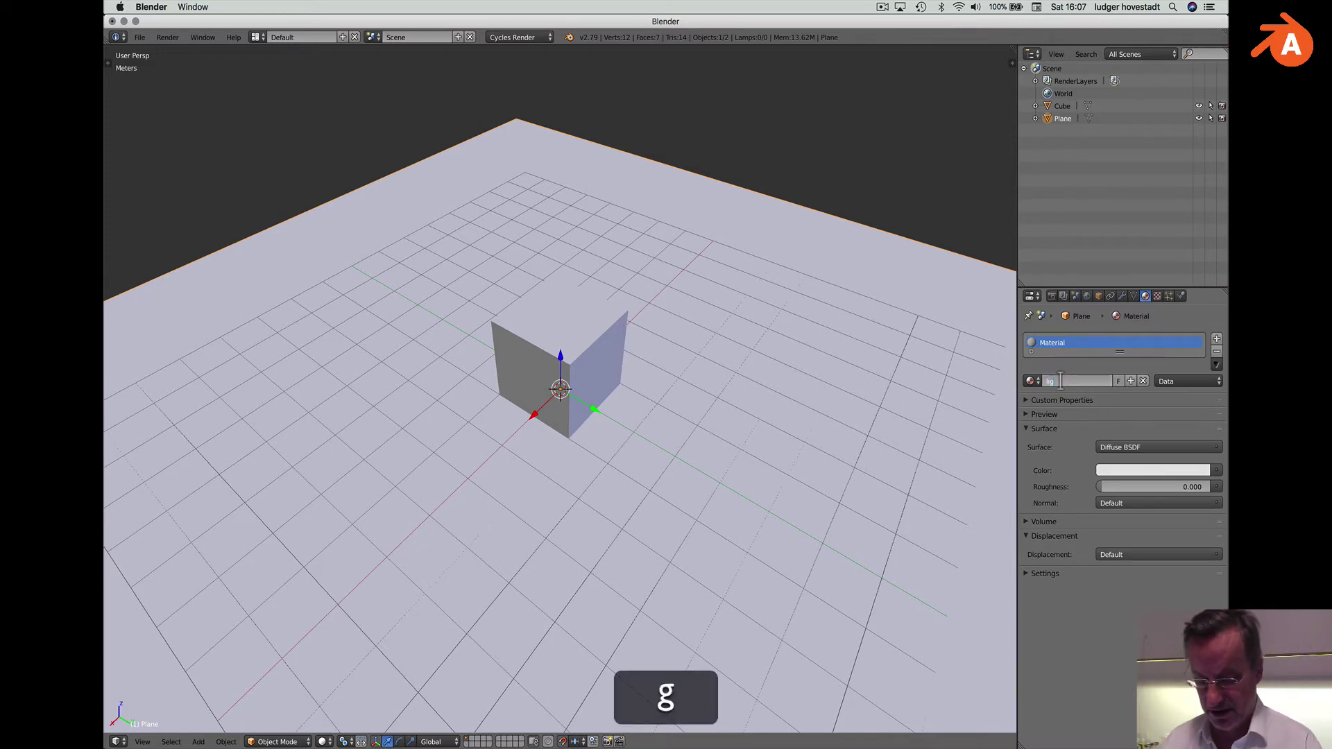
pyautogui.write('ht green ground')
pyautogui.press('Return')
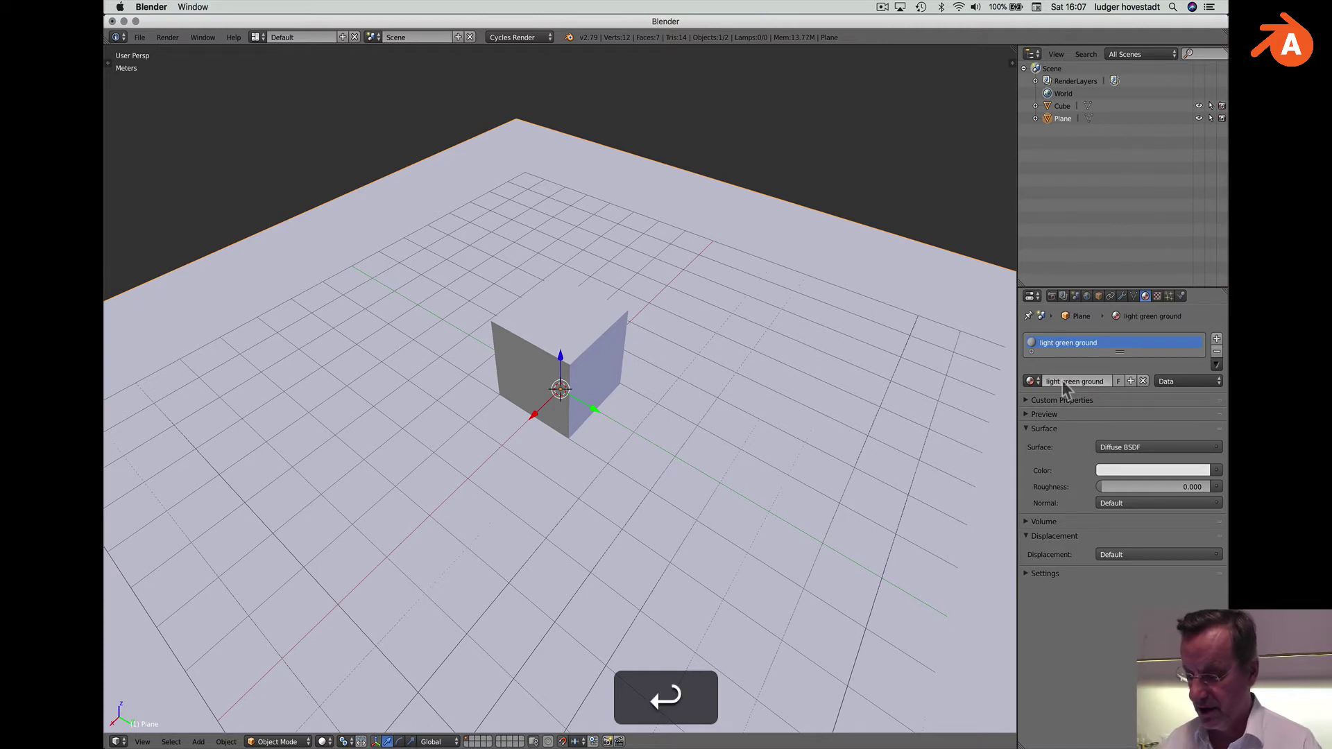
# Set the material's colour to a light, muted green using the HSV picker.
pyautogui.click(1153, 470)
pyautogui.click(1146, 393)
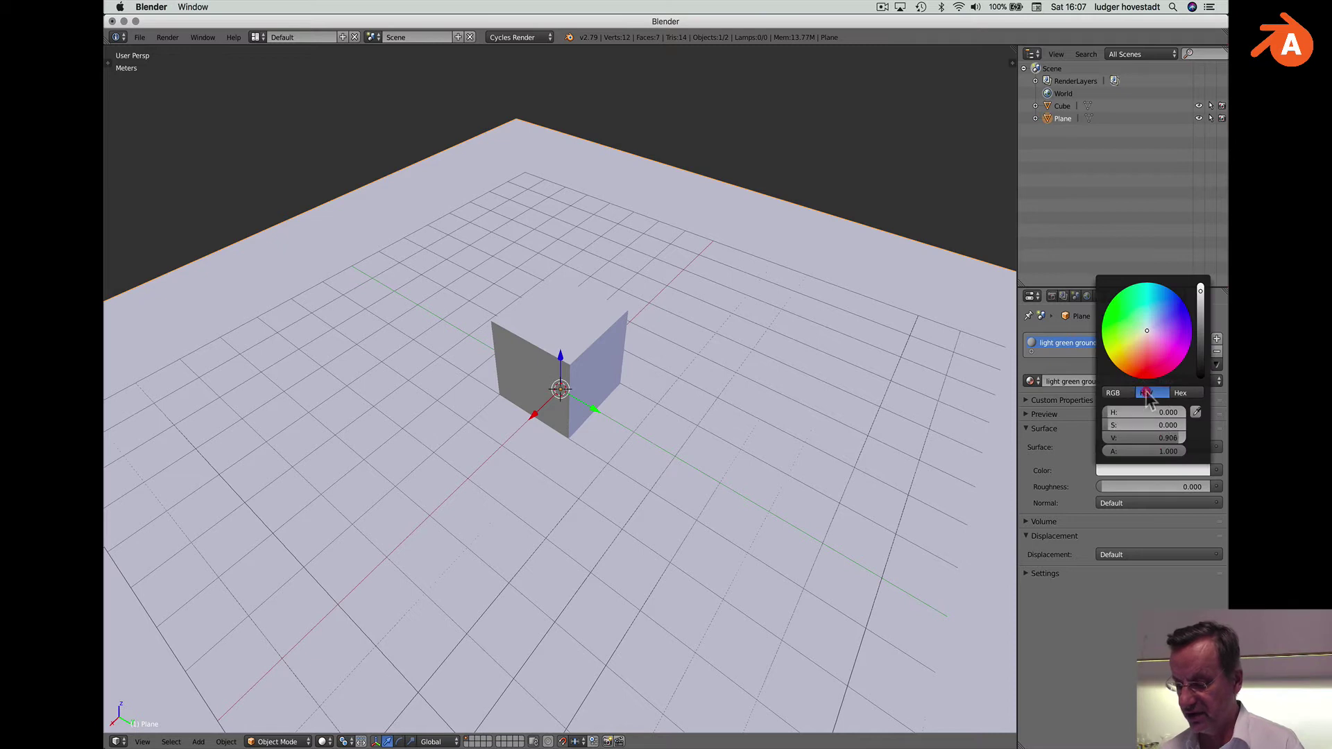
pyautogui.moveTo(1147, 331); pyautogui.dragTo(1104, 315)
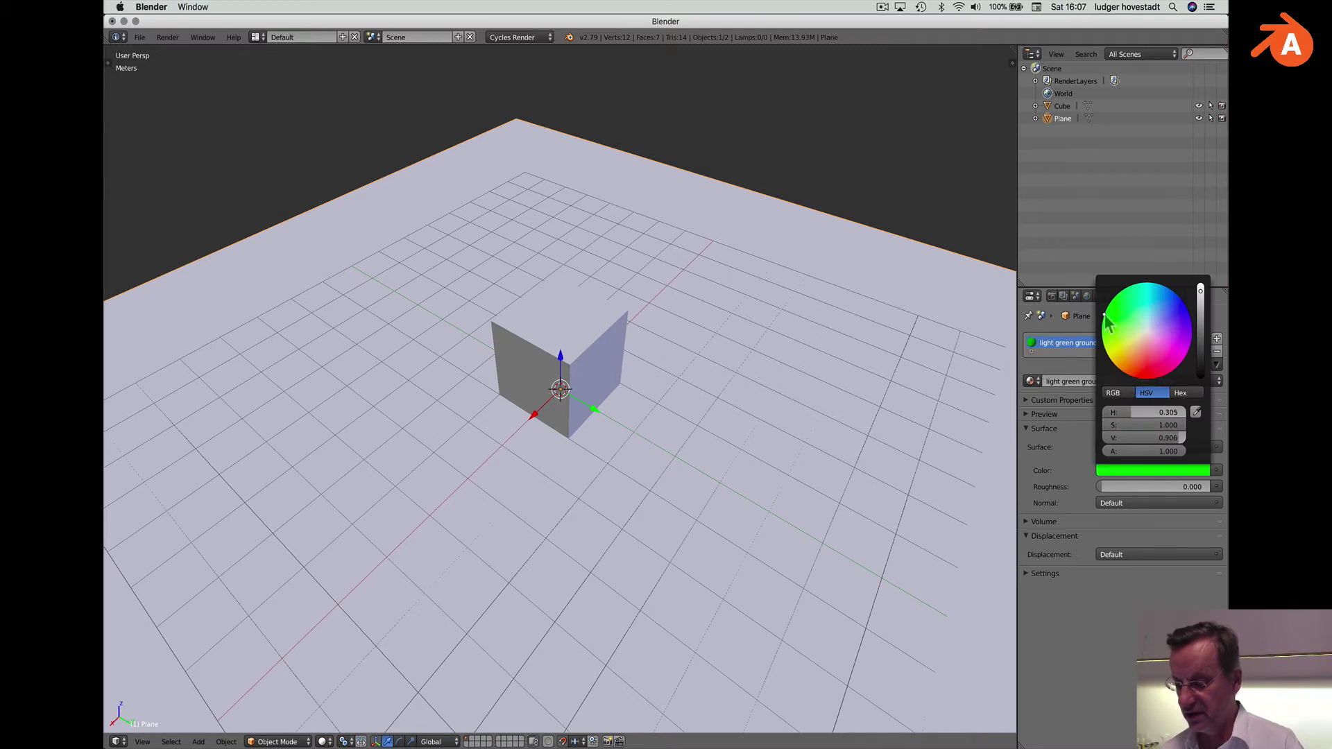
pyautogui.moveTo(1135, 412)
pyautogui.mouseDown()
pyautogui.moveTo(1160, 425)
pyautogui.moveTo(1128, 425)
pyautogui.mouseUp()
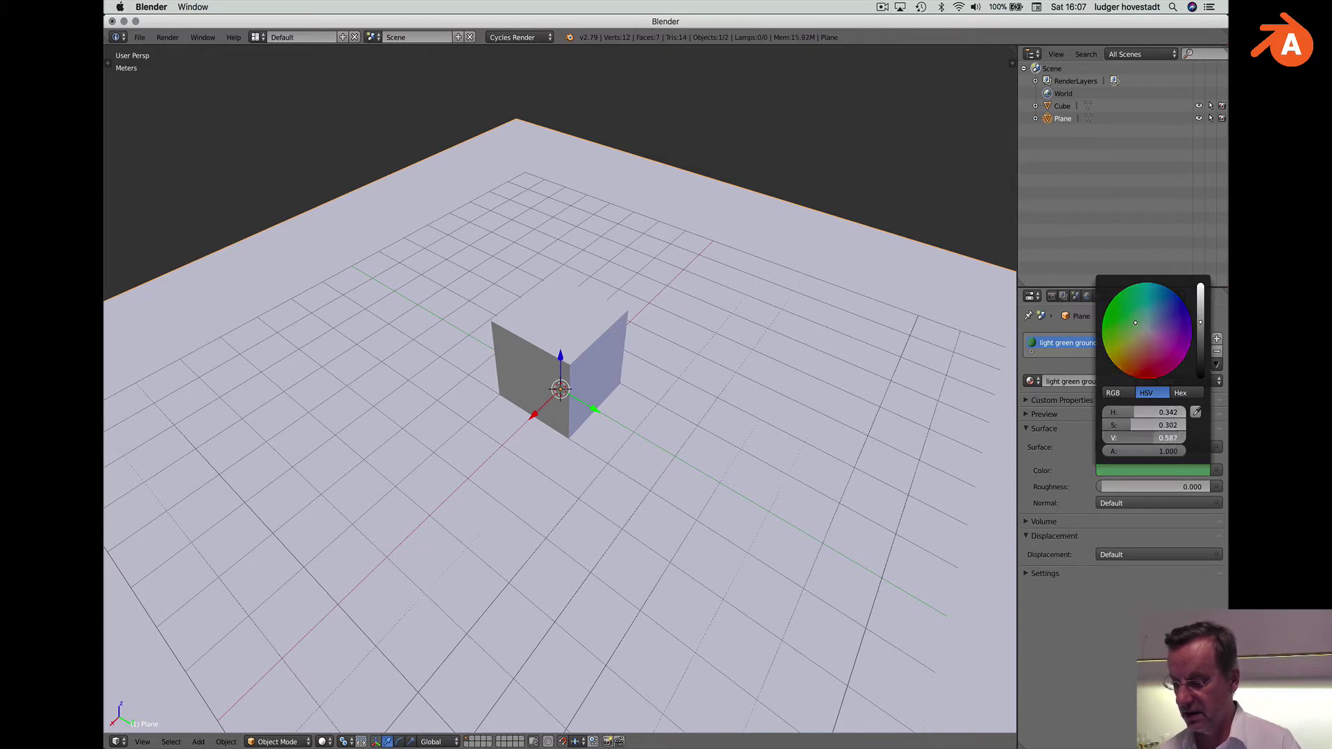
pyautogui.moveTo(1200, 323); pyautogui.dragTo(1201, 311)
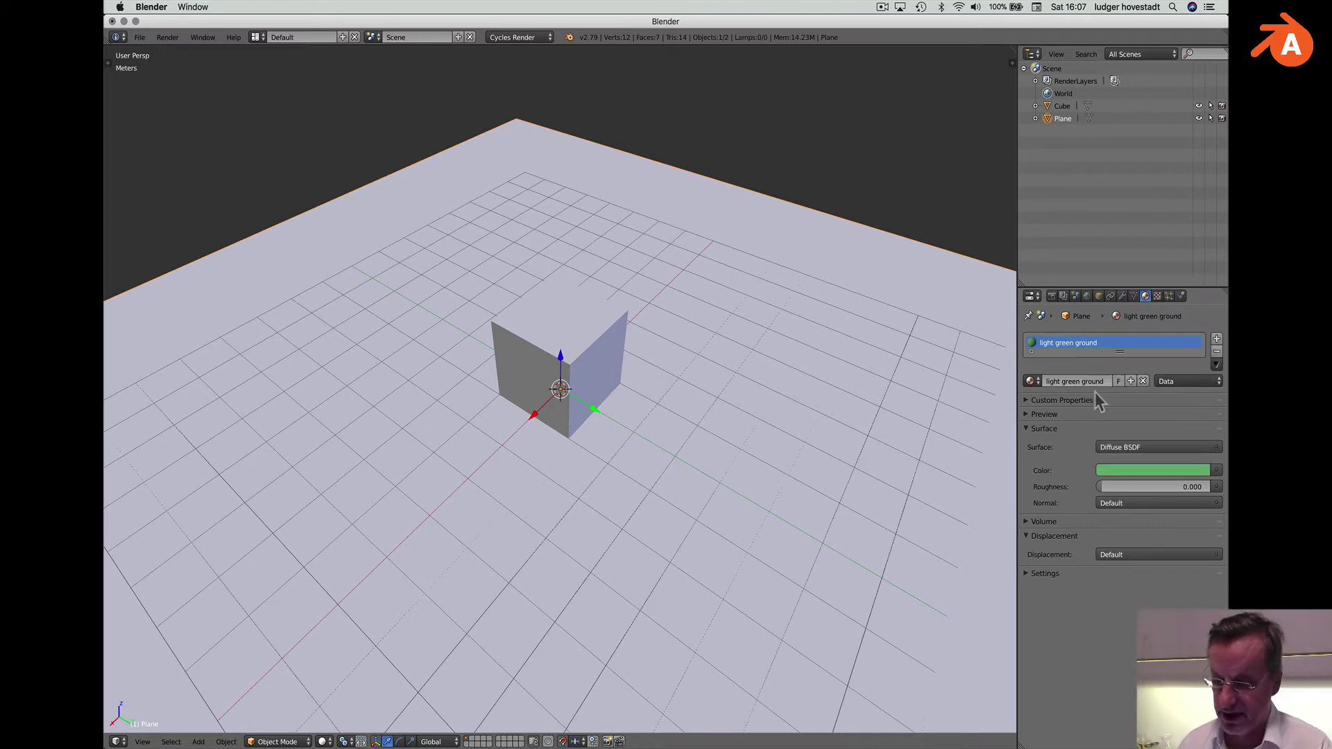
# Cycle viewport shading through Wireframe, Solid and Material, ending on the Rendered Cycles preview.
pyautogui.click(322, 742)
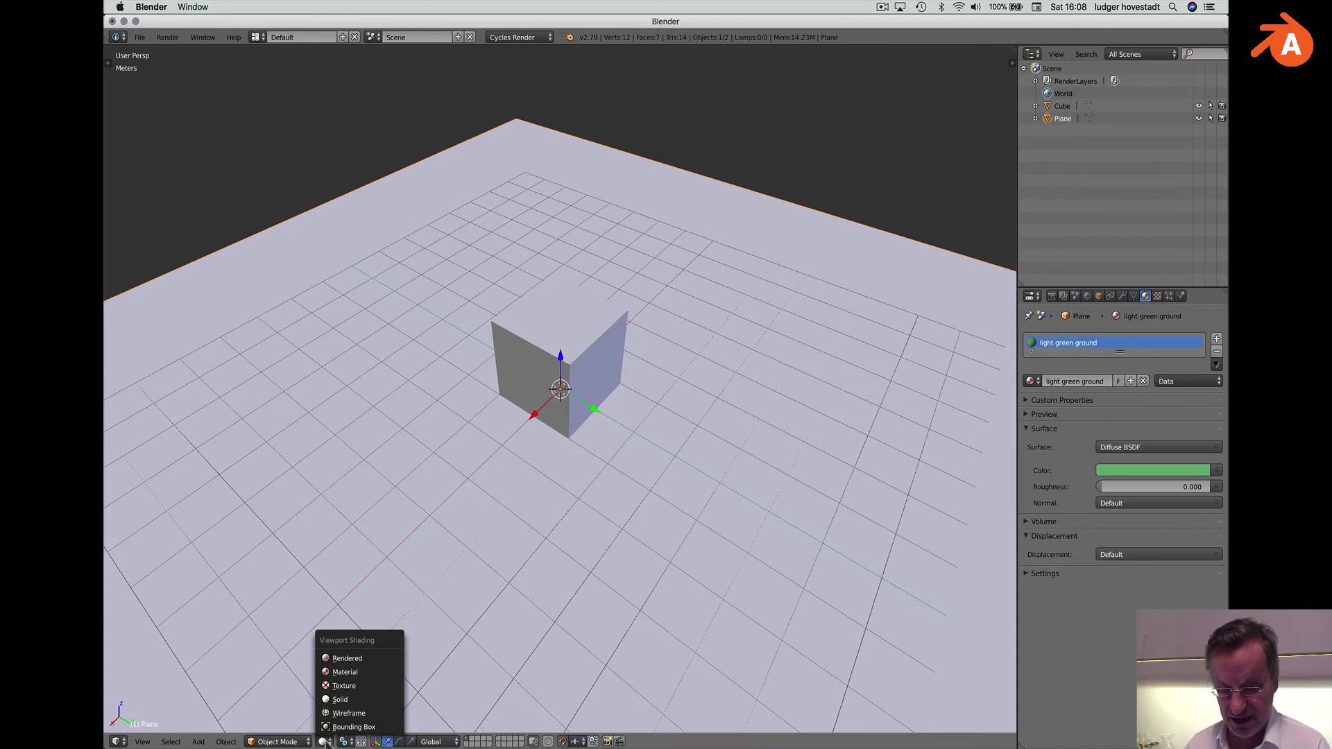
pyautogui.click(338, 715)
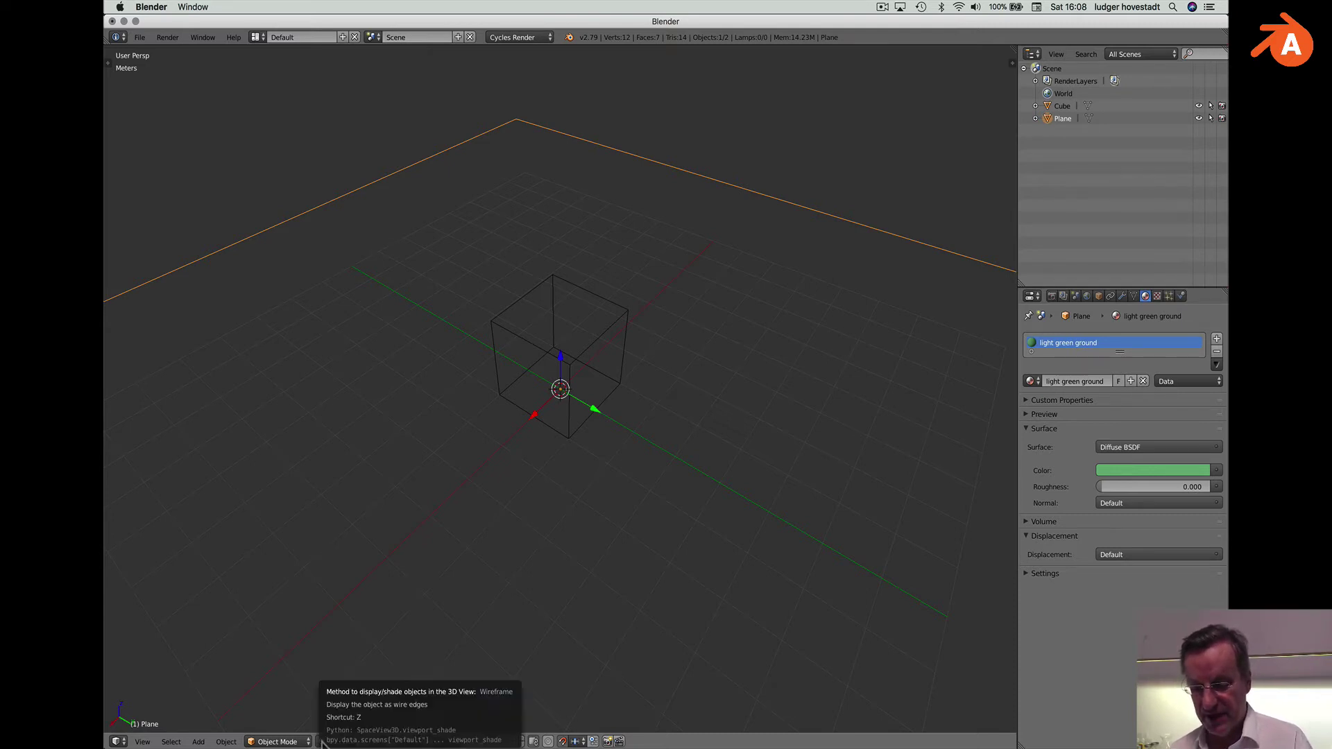
pyautogui.click(323, 741)
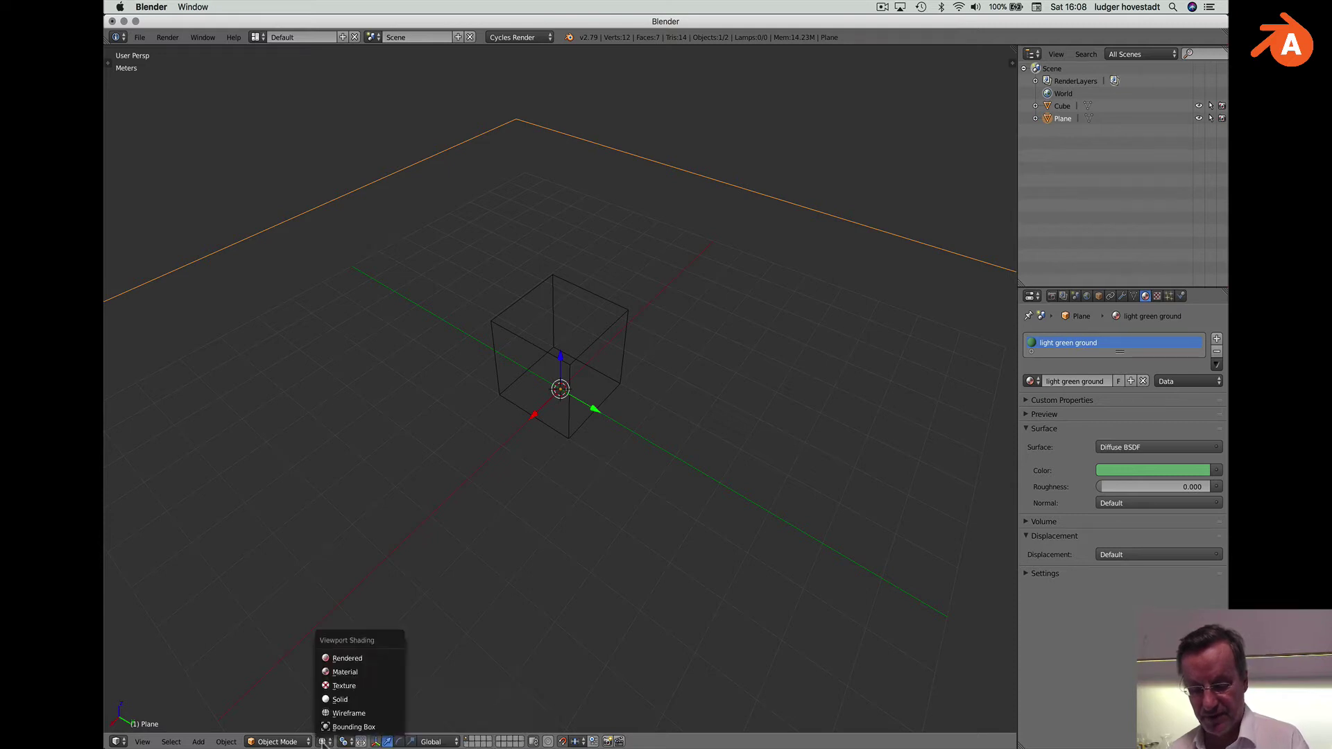
pyautogui.click(323, 740)
pyautogui.click(325, 739)
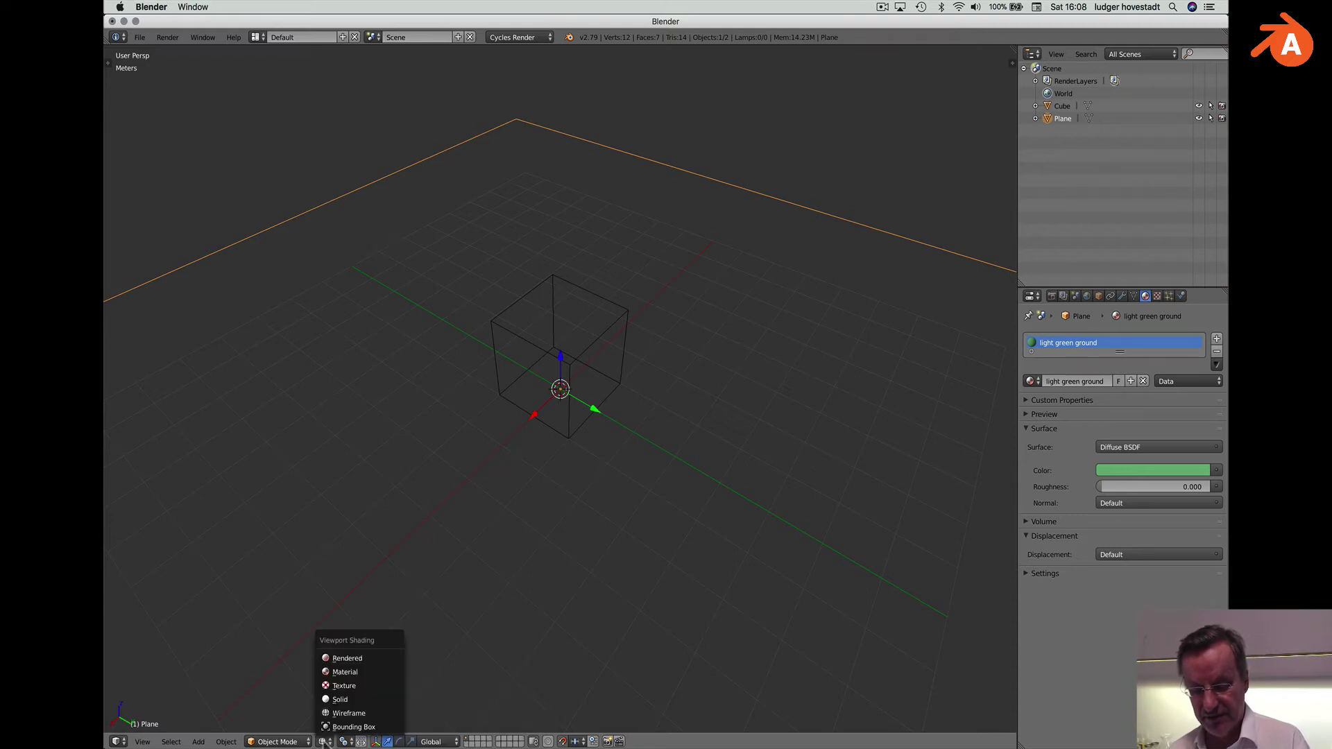
pyautogui.click(328, 700)
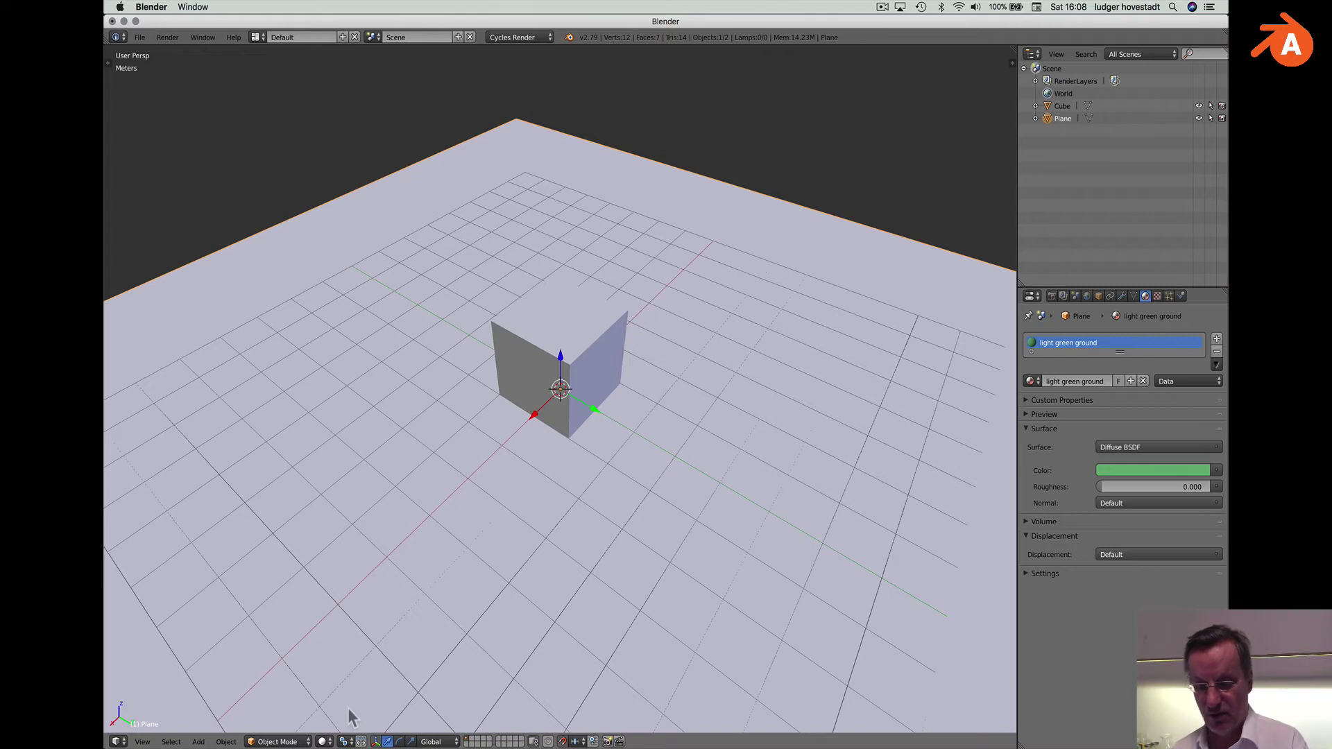
pyautogui.click(325, 742)
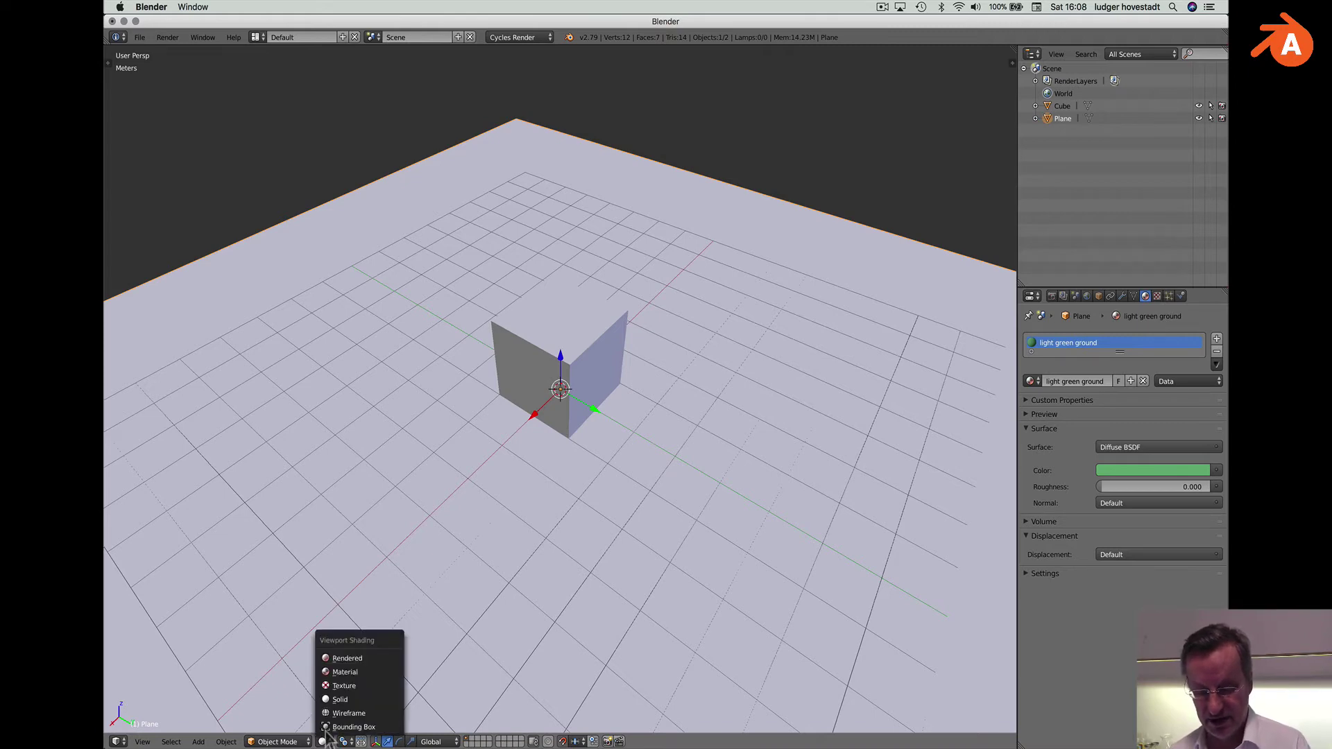
pyautogui.click(334, 673)
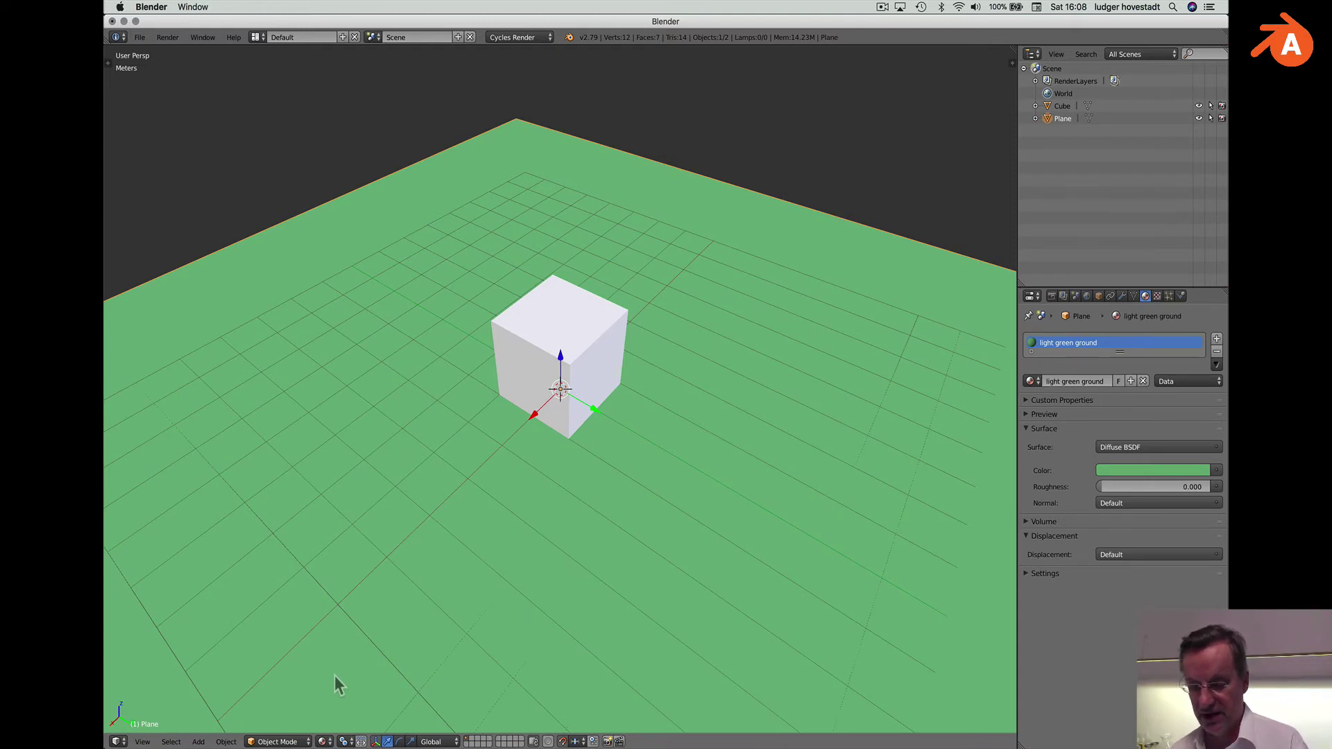
pyautogui.click(323, 742)
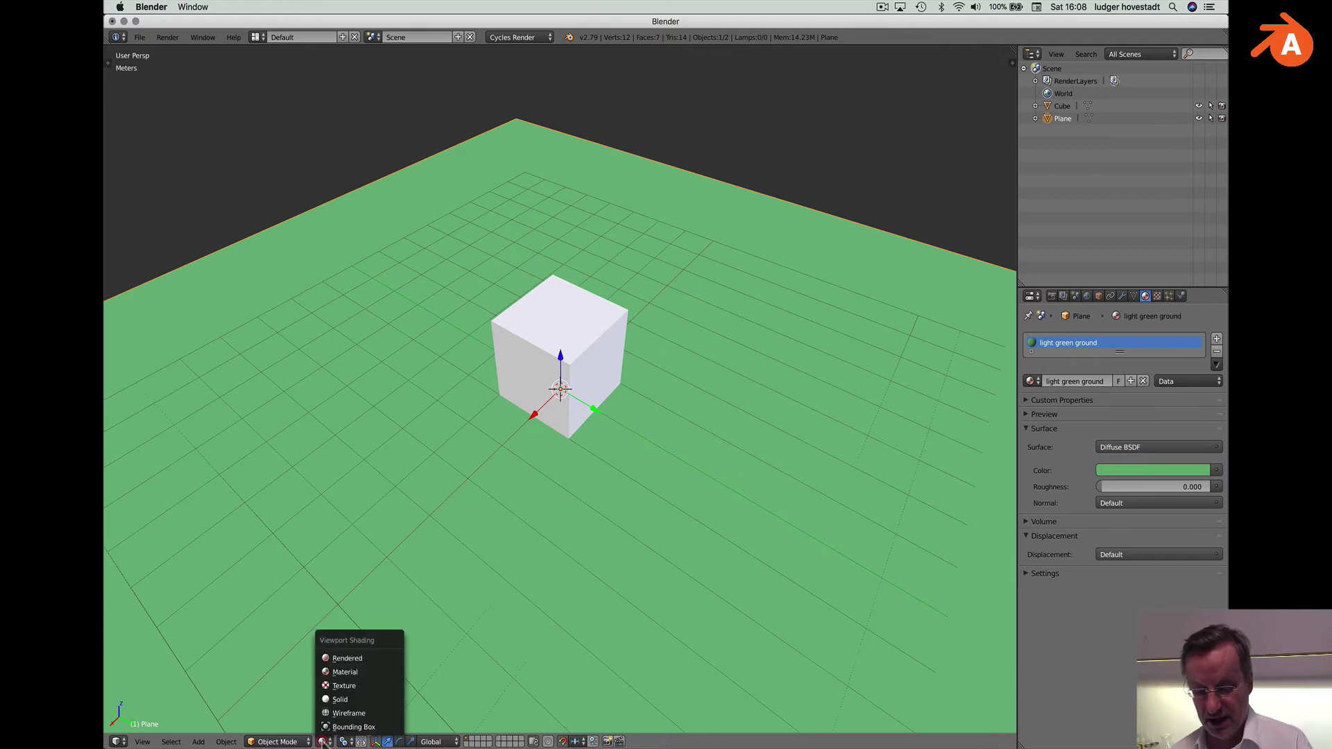
pyautogui.click(329, 658)
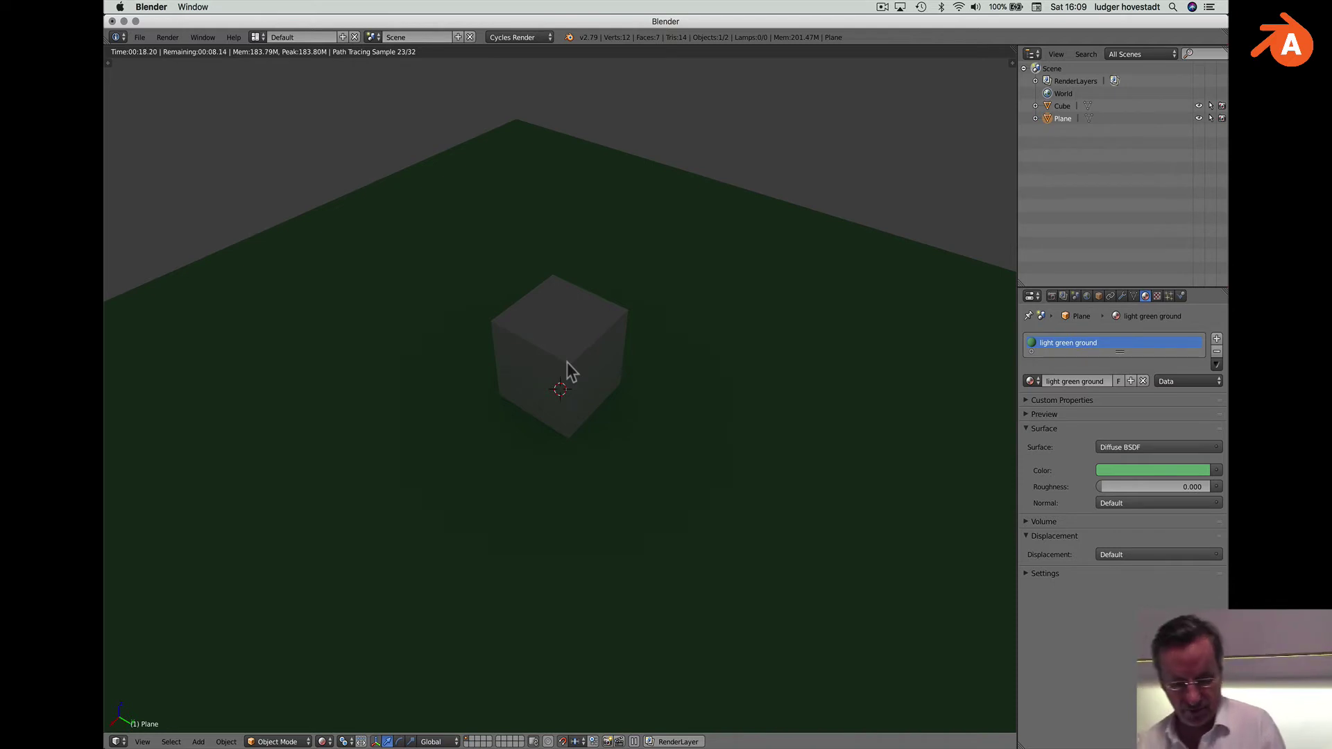
# Add a Sun lamp from the Add > Lamp menu.
pyautogui.click(199, 741)
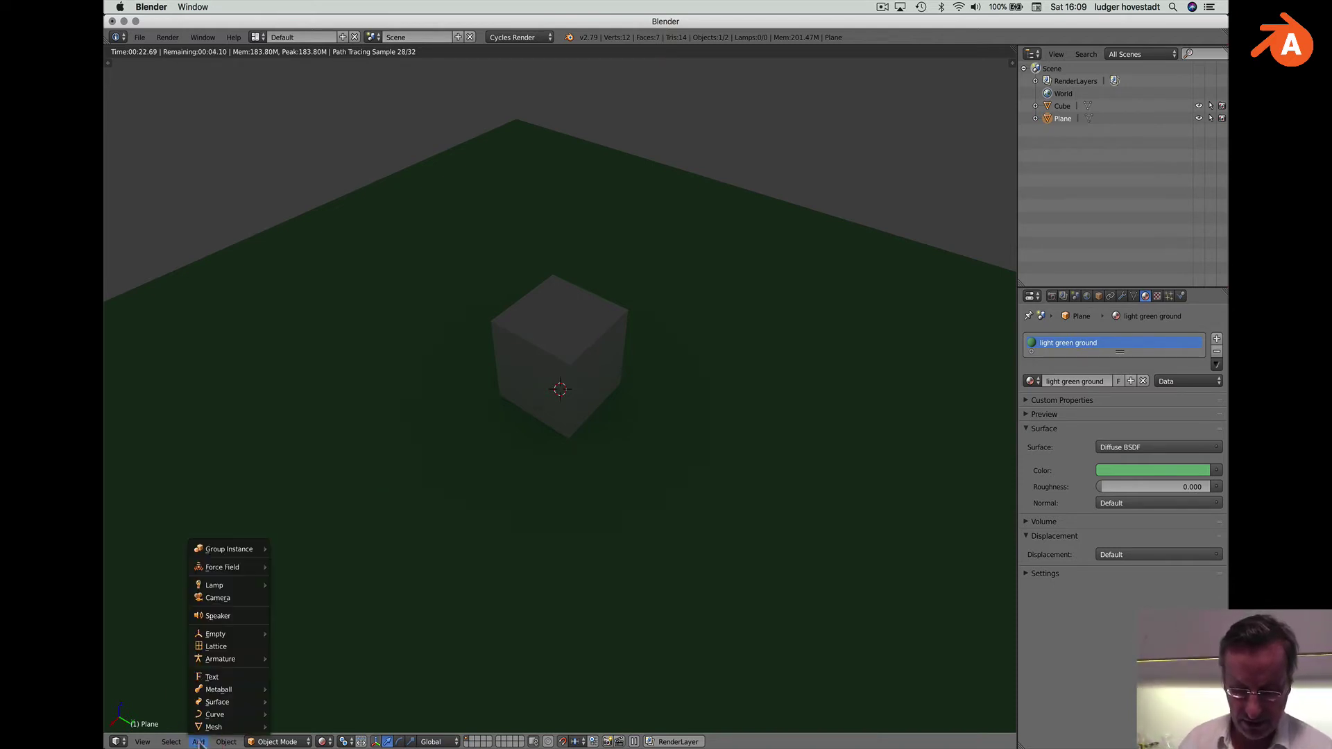
pyautogui.moveTo(234, 587)
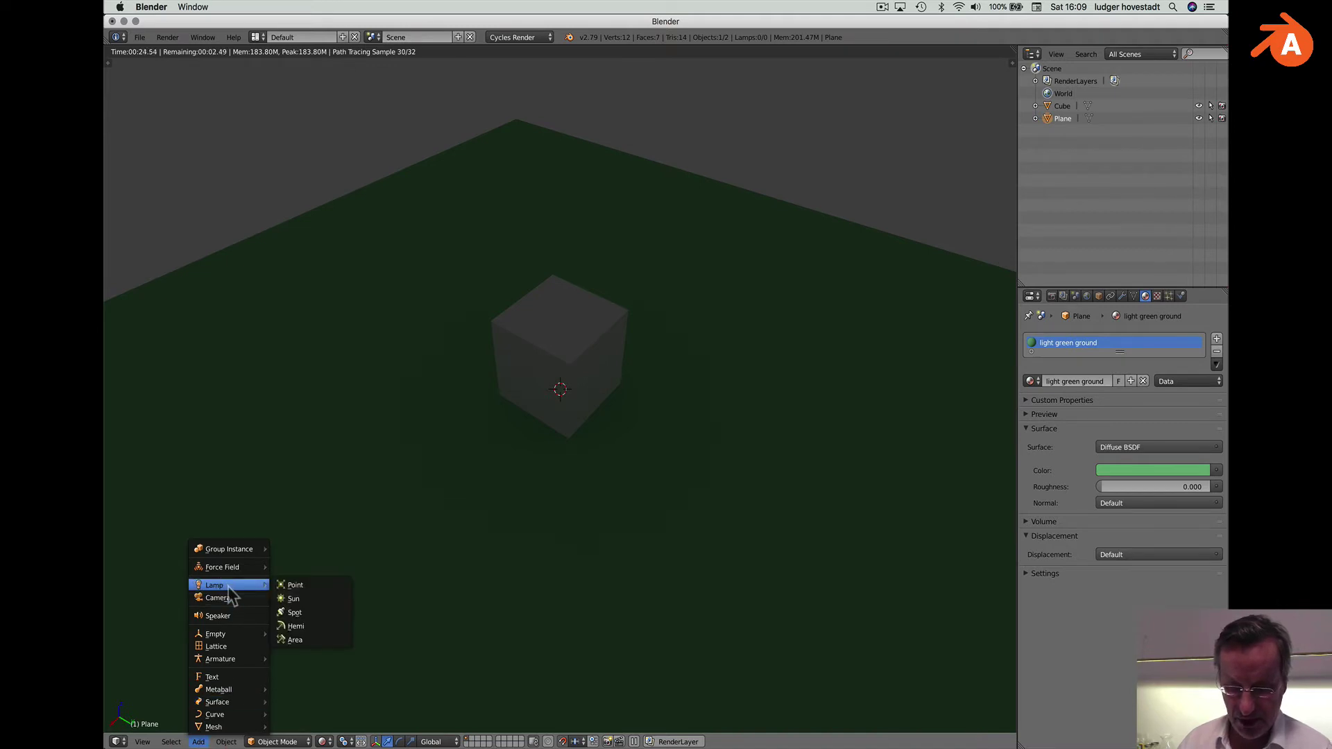
pyautogui.click(293, 598)
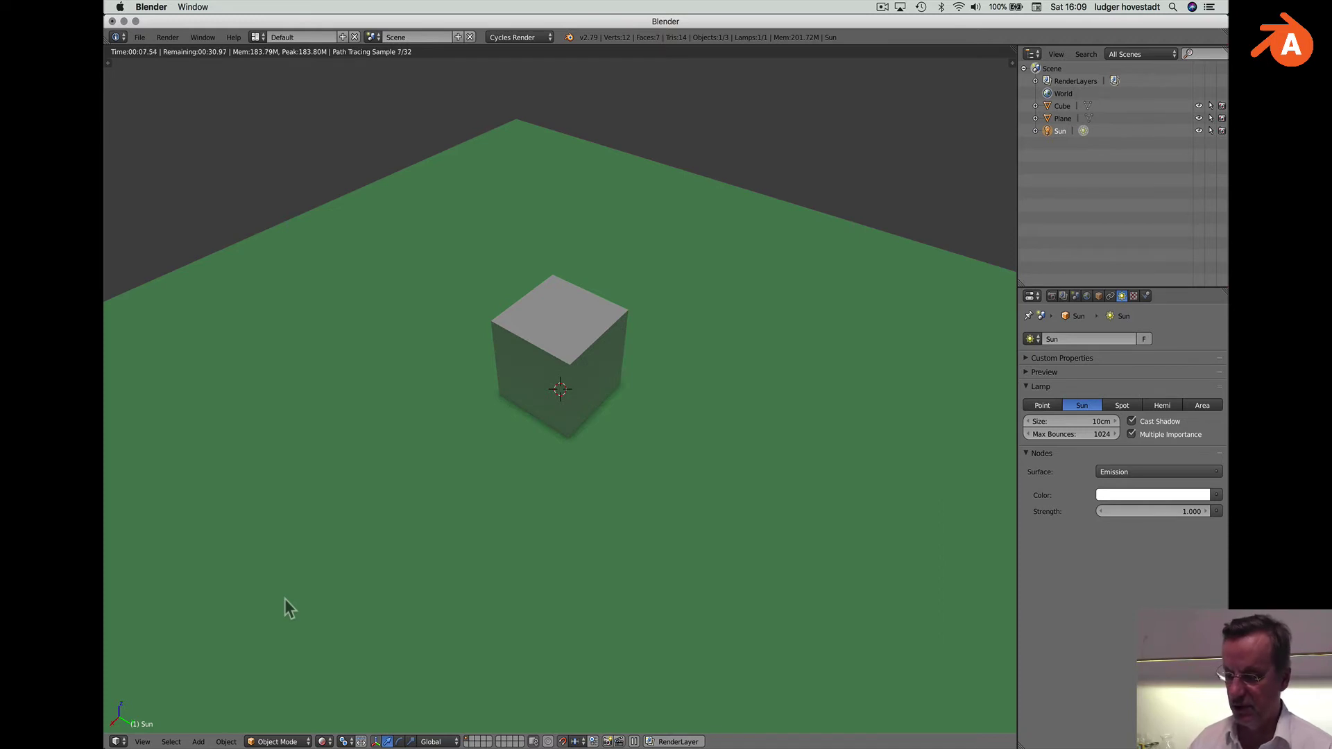
# Rotate the sun to 51.4° on its Y axis, then hide the sidebar.
pyautogui.press('n')
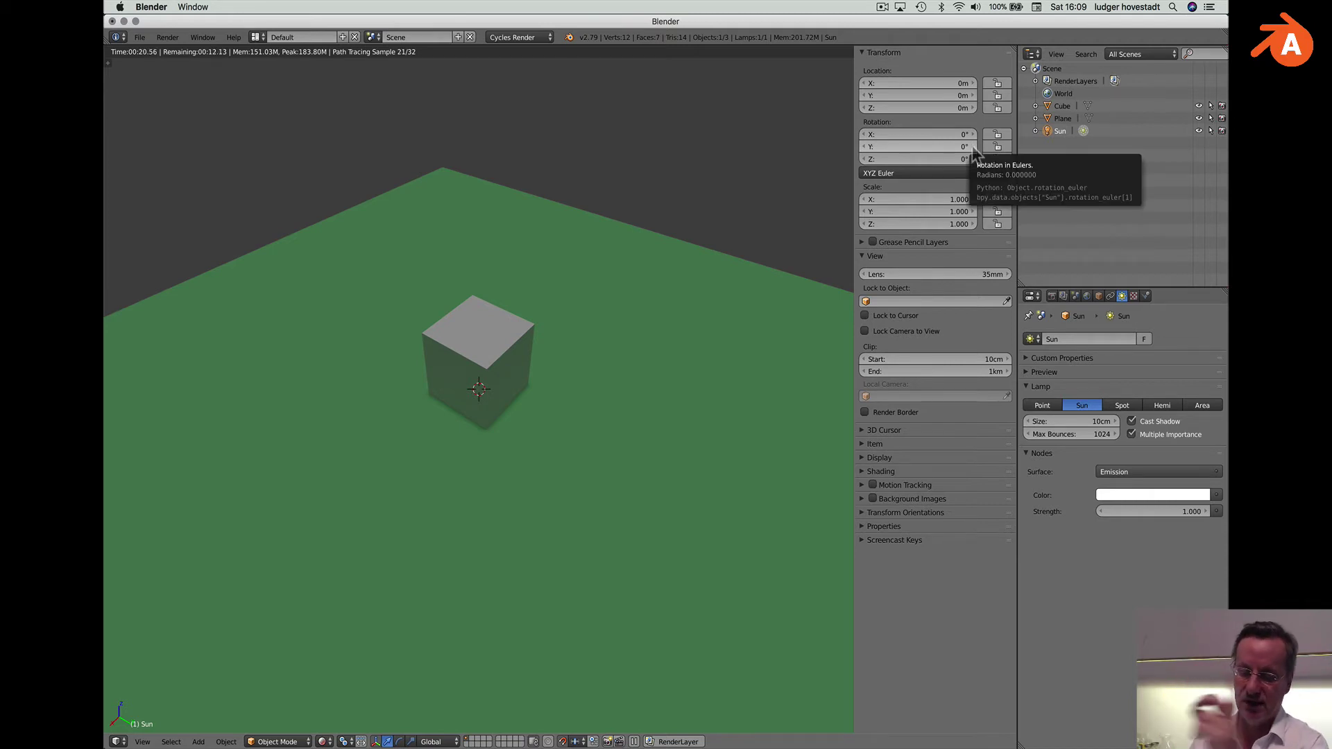
pyautogui.moveTo(973, 147); pyautogui.dragTo(1205, 159)
pyautogui.moveTo(900, 146); pyautogui.dragTo(864, 154)
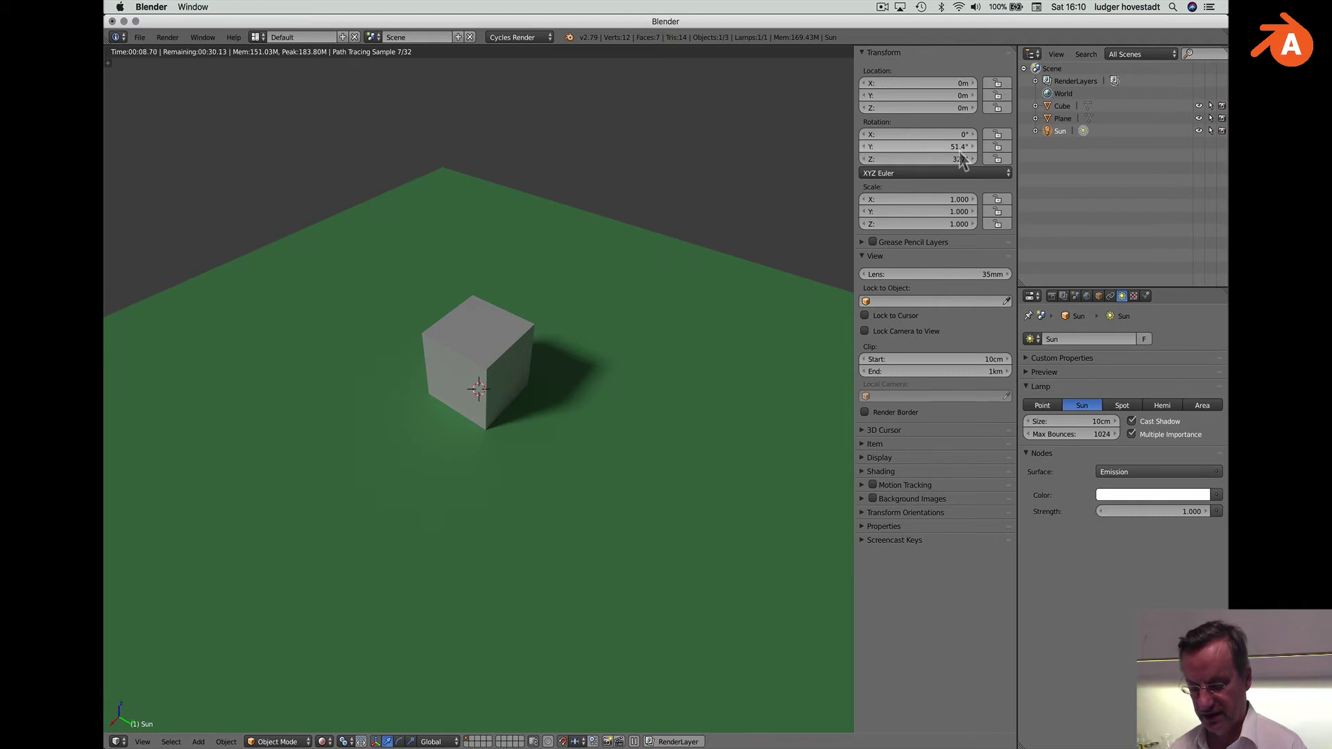
pyautogui.press('n')
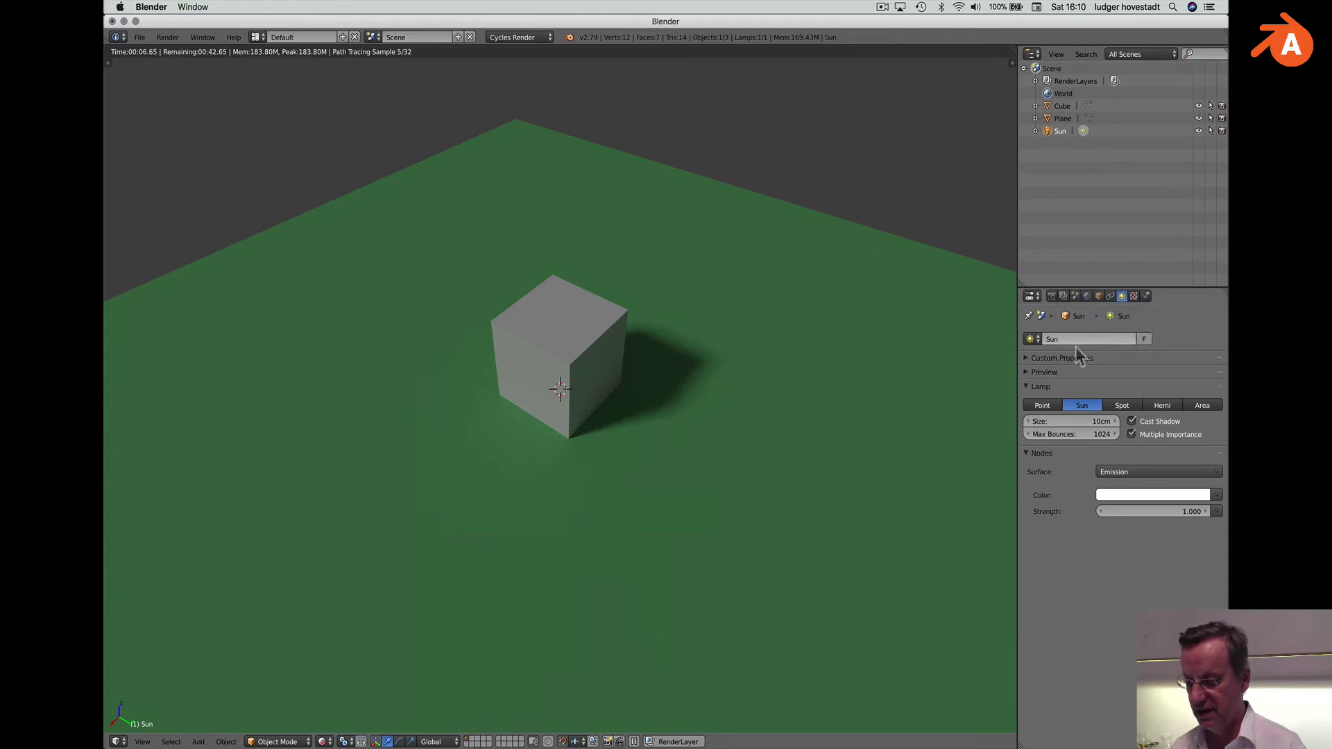
# Try sun emission strengths of 3, 100 and 10 to compare the lighting.
pyautogui.click(1183, 515)
pyautogui.write('3')
pyautogui.press('Return')
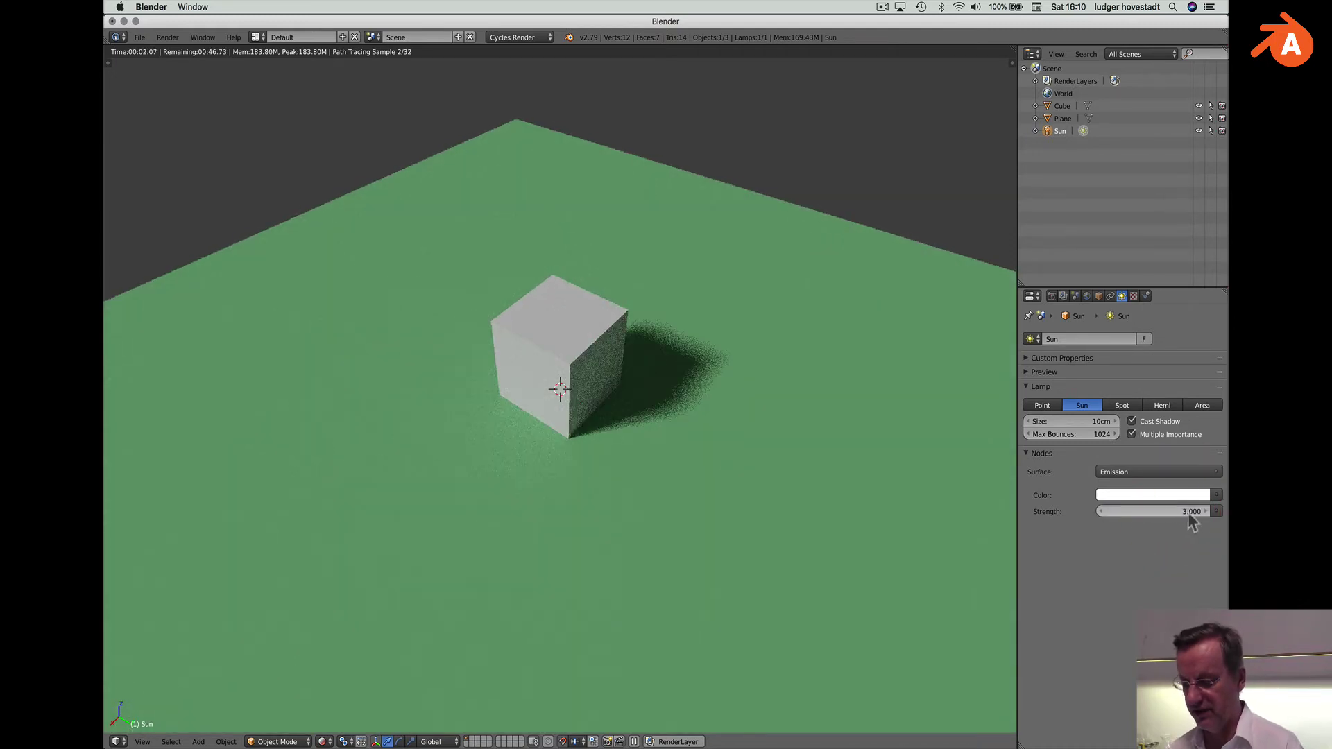
pyautogui.click(1189, 513)
pyautogui.write('100')
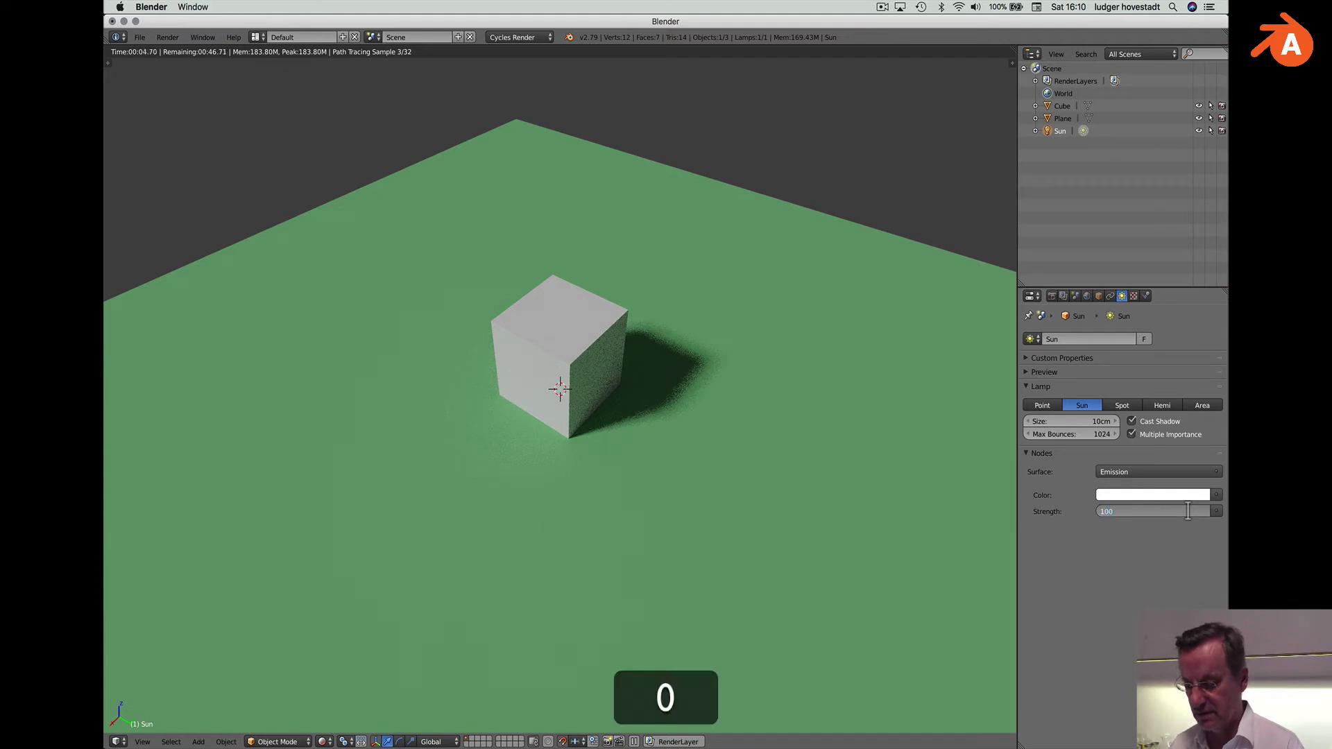
pyautogui.press('Return')
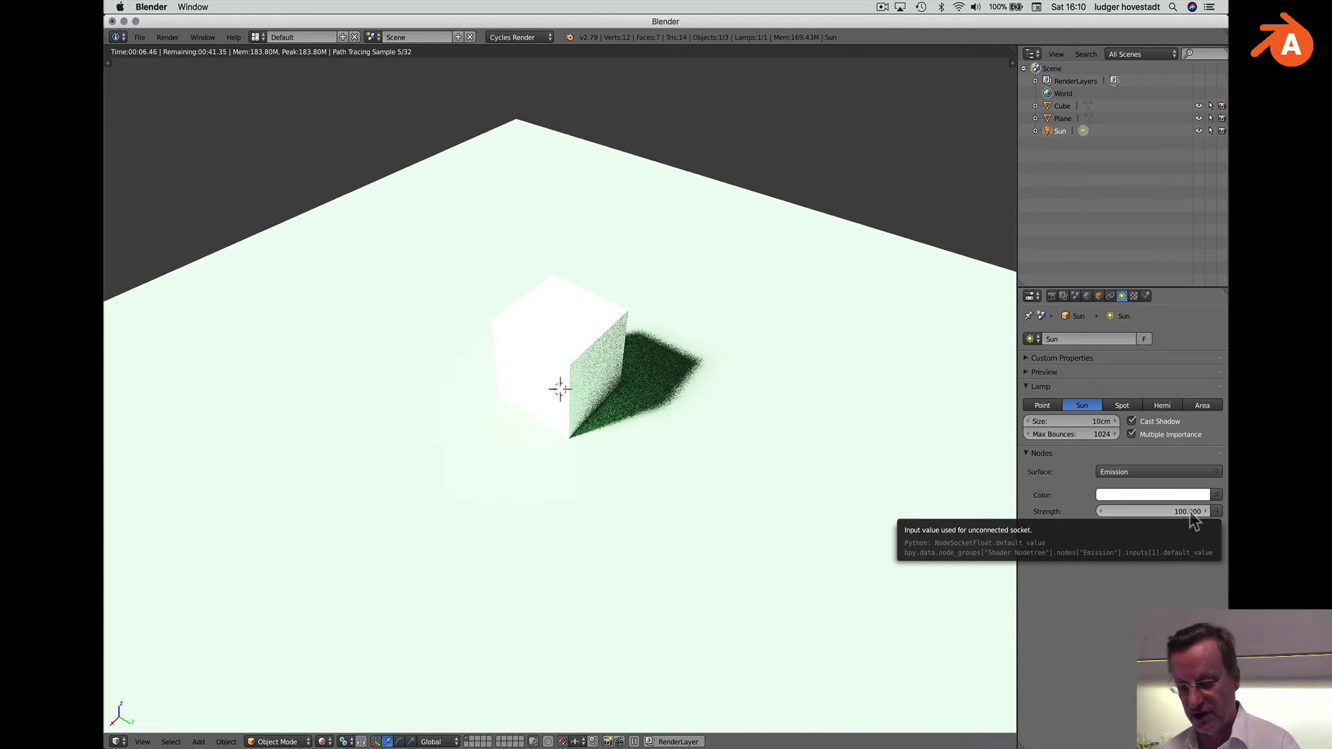
pyautogui.click(1187, 512)
pyautogui.write('10')
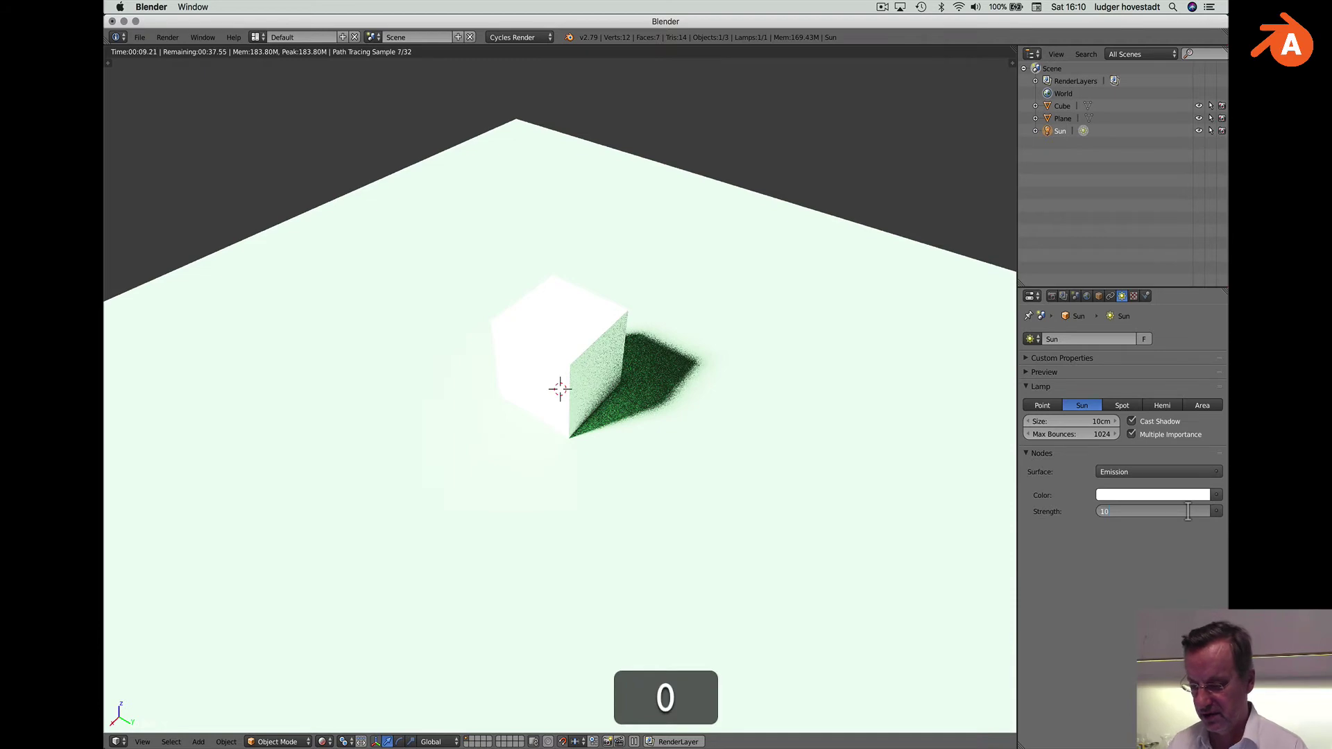
pyautogui.press('Return')
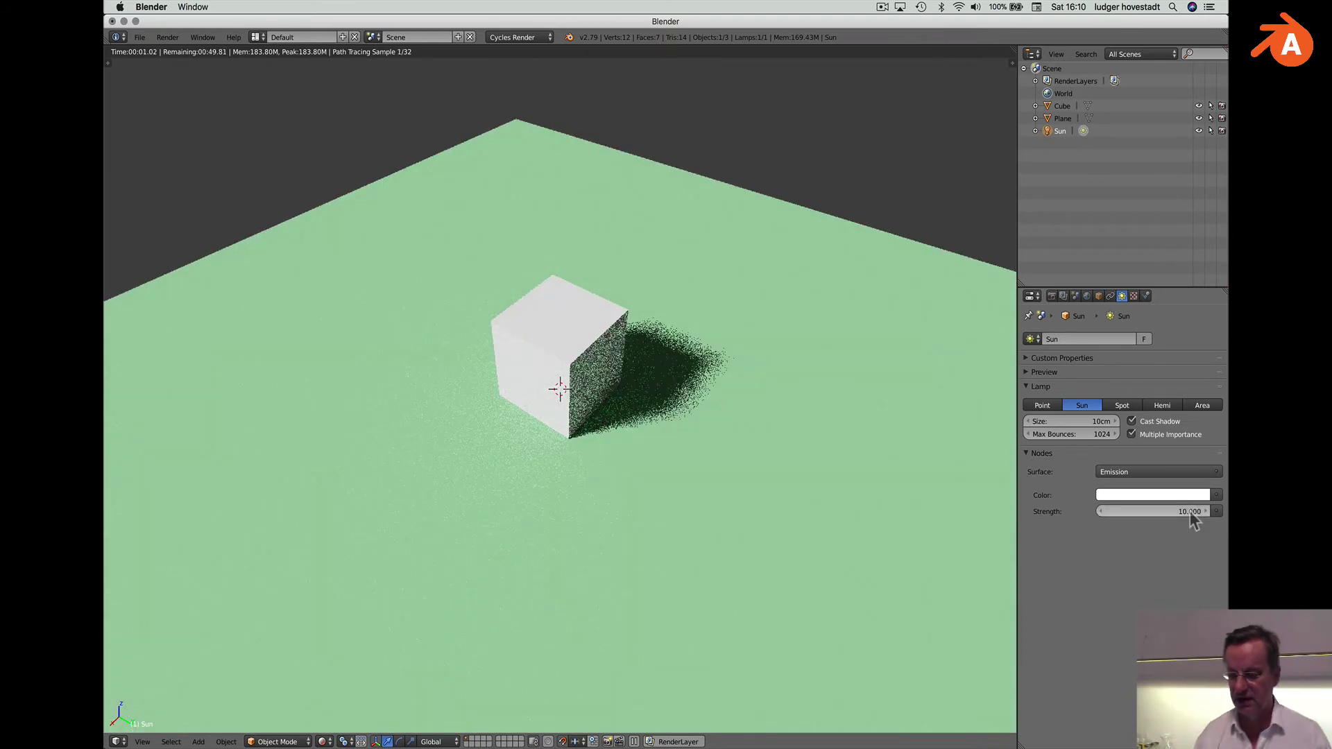
# Settle the sun's emission strength at 6 after briefly retrying 3.
pyautogui.click(1189, 511)
pyautogui.write('3')
pyautogui.press('Return')
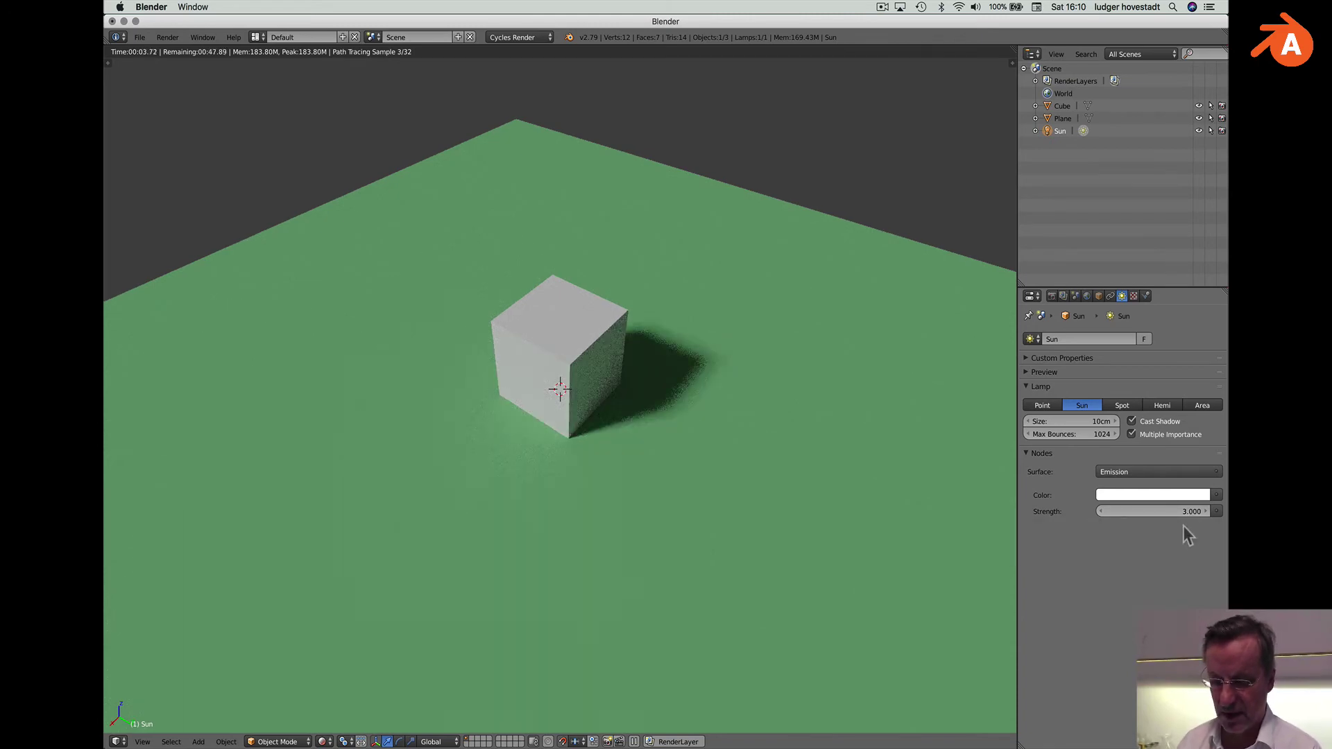
pyautogui.click(1183, 512)
pyautogui.write('6')
pyautogui.press('Return')
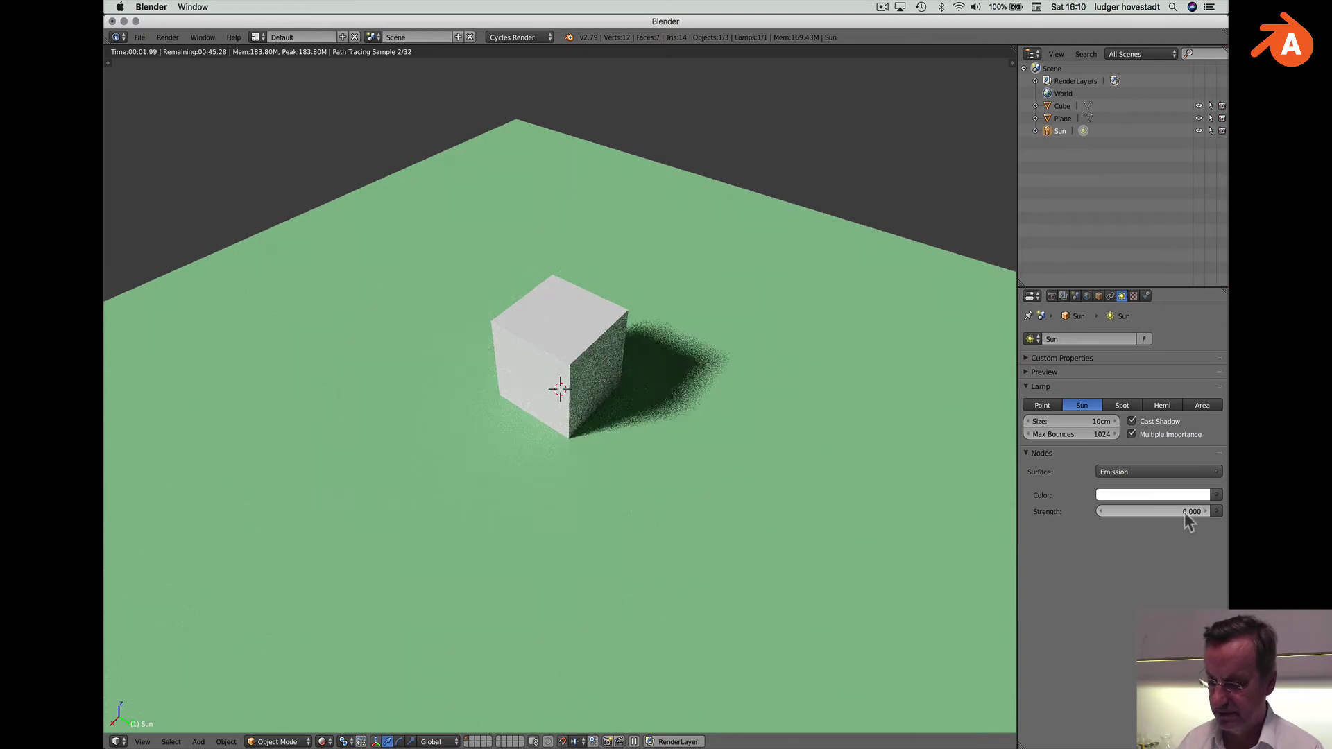
pyautogui.click(1101, 421)
# Set the sun size to 0, then drag it larger to about 2.22 m.
pyautogui.write('0')
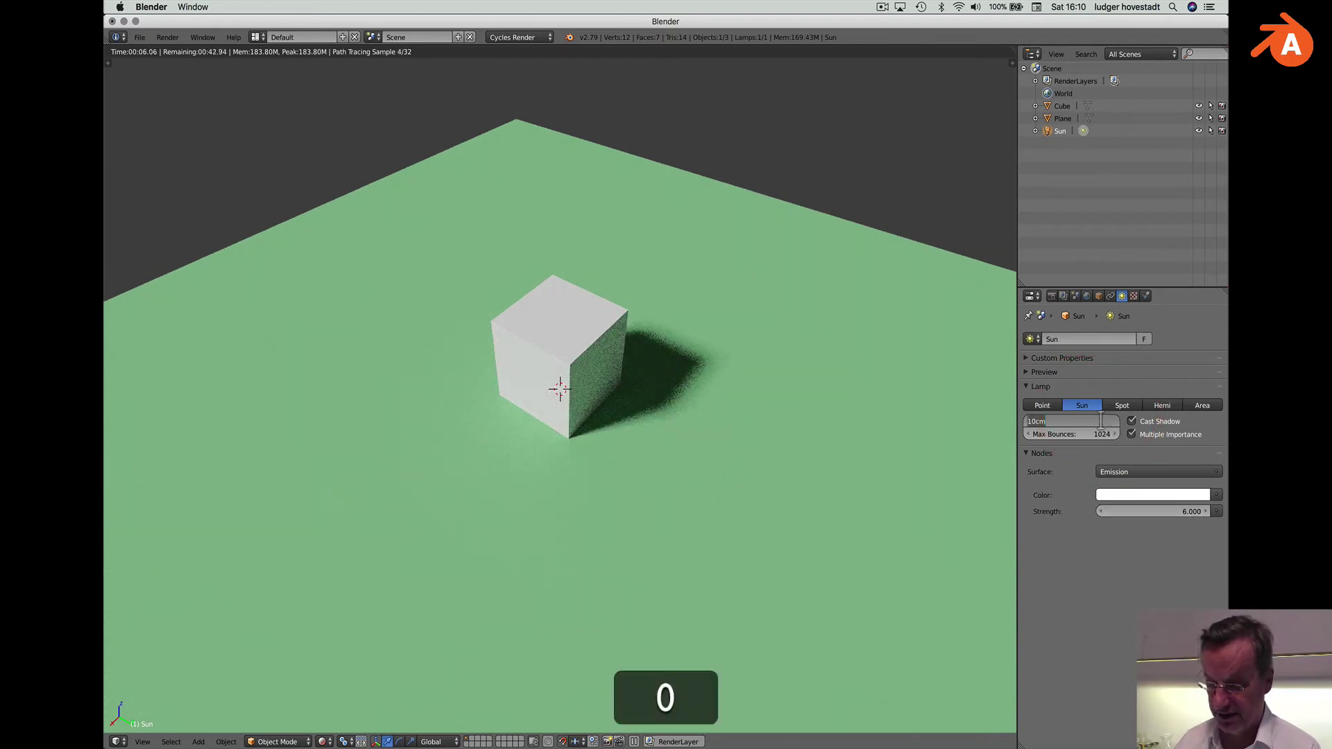
pyautogui.press('Return')
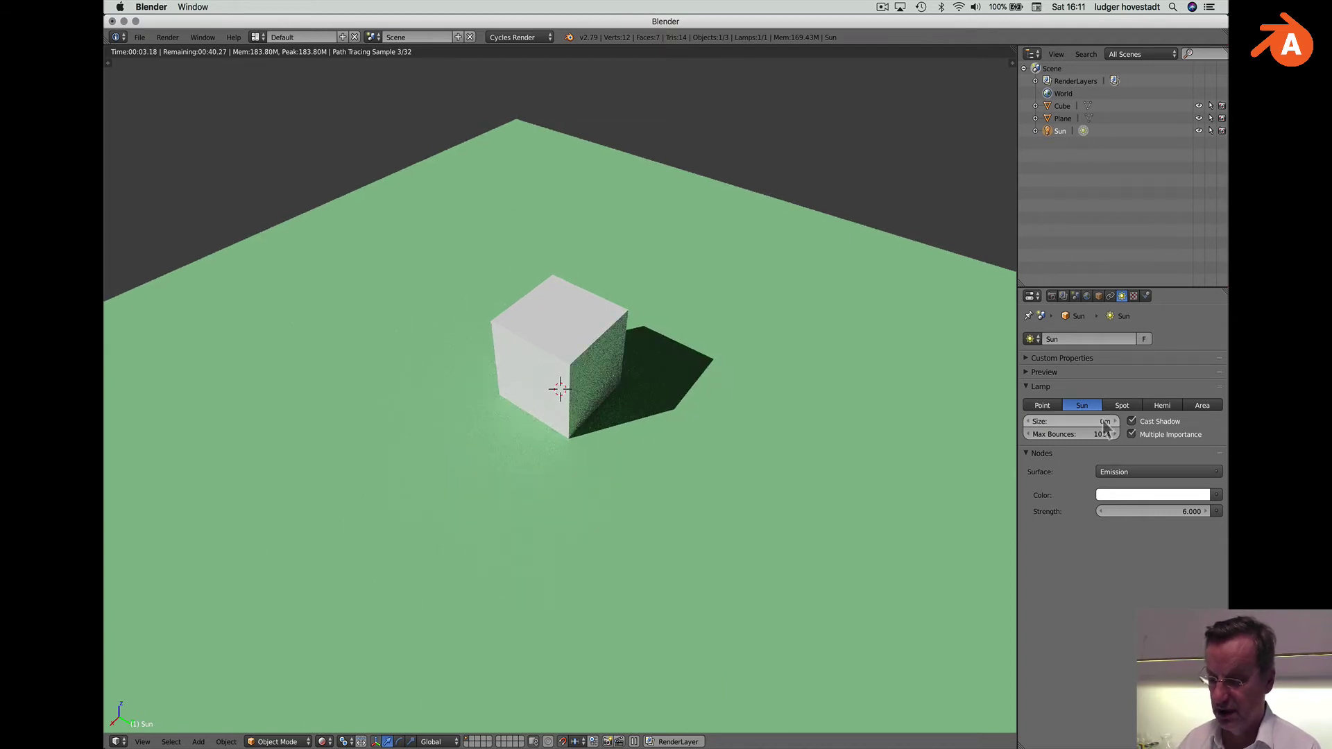
pyautogui.click(1105, 425)
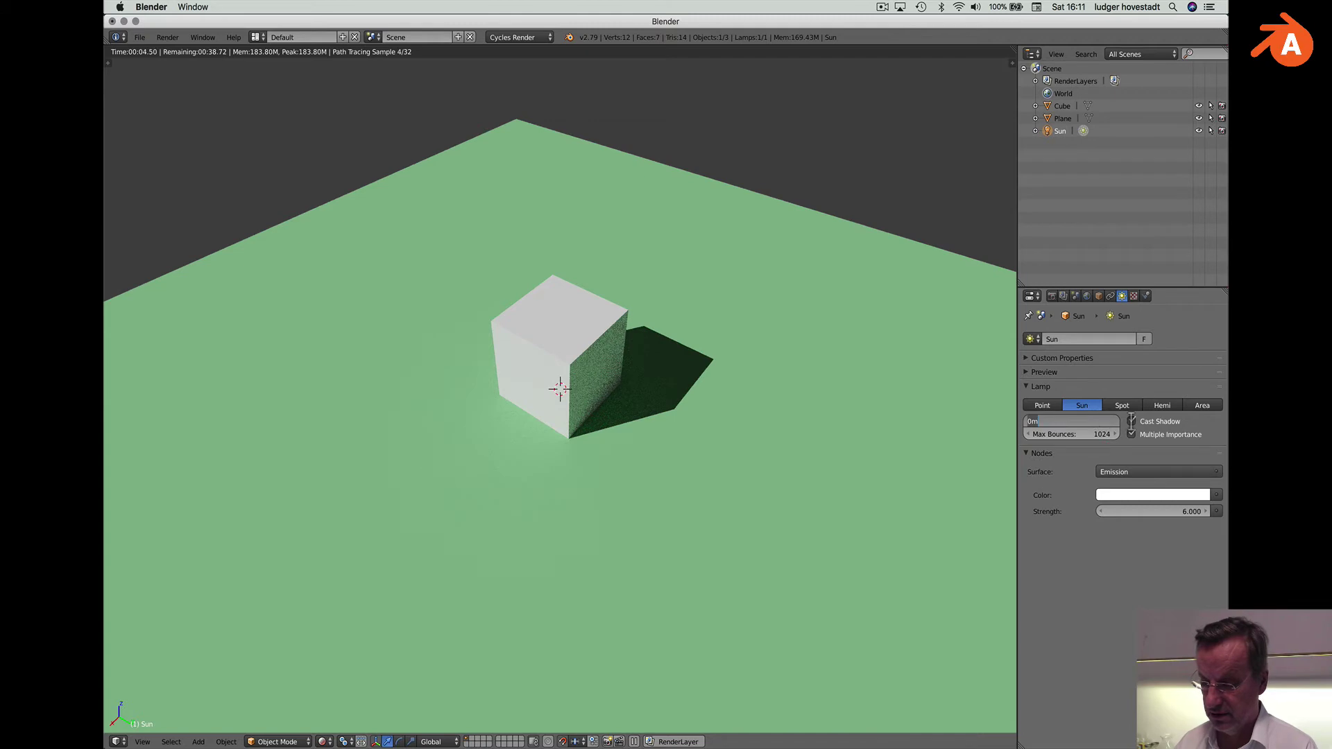
pyautogui.click(1085, 448)
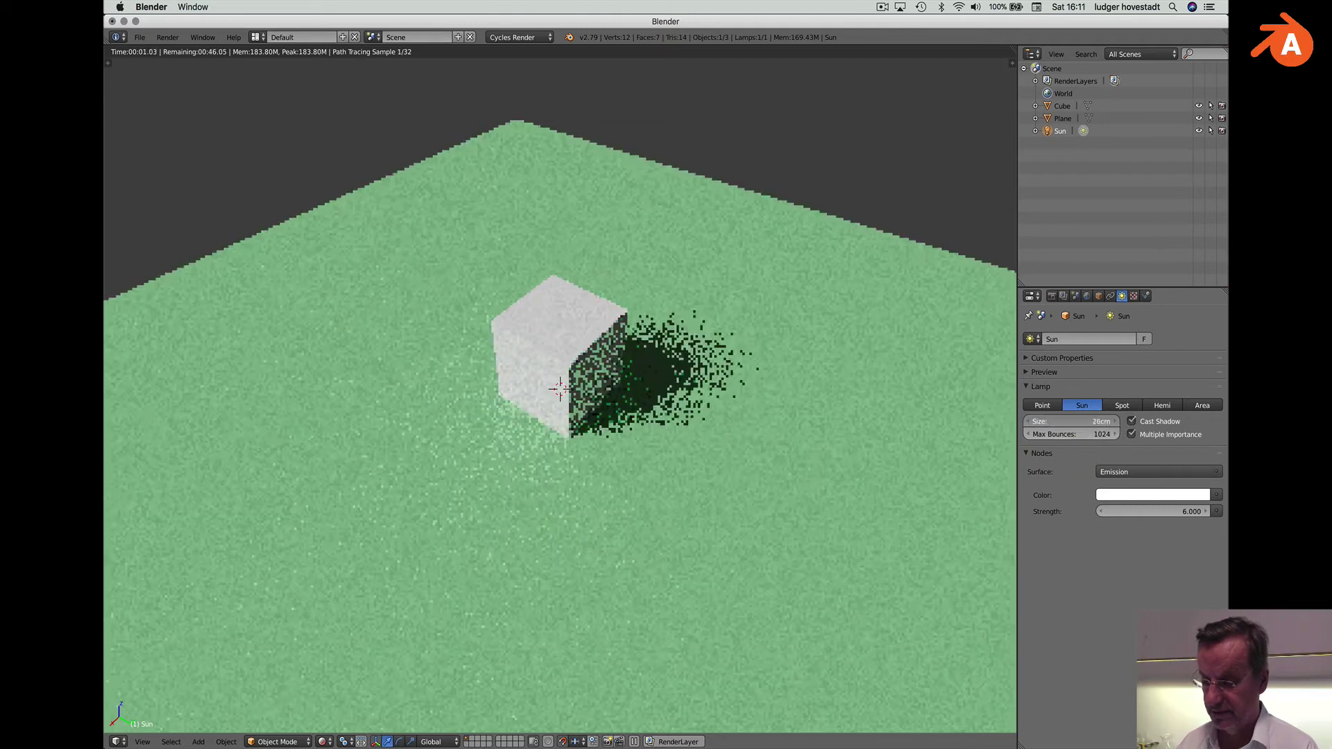
pyautogui.moveTo(1083, 422); pyautogui.dragTo(1118, 428)
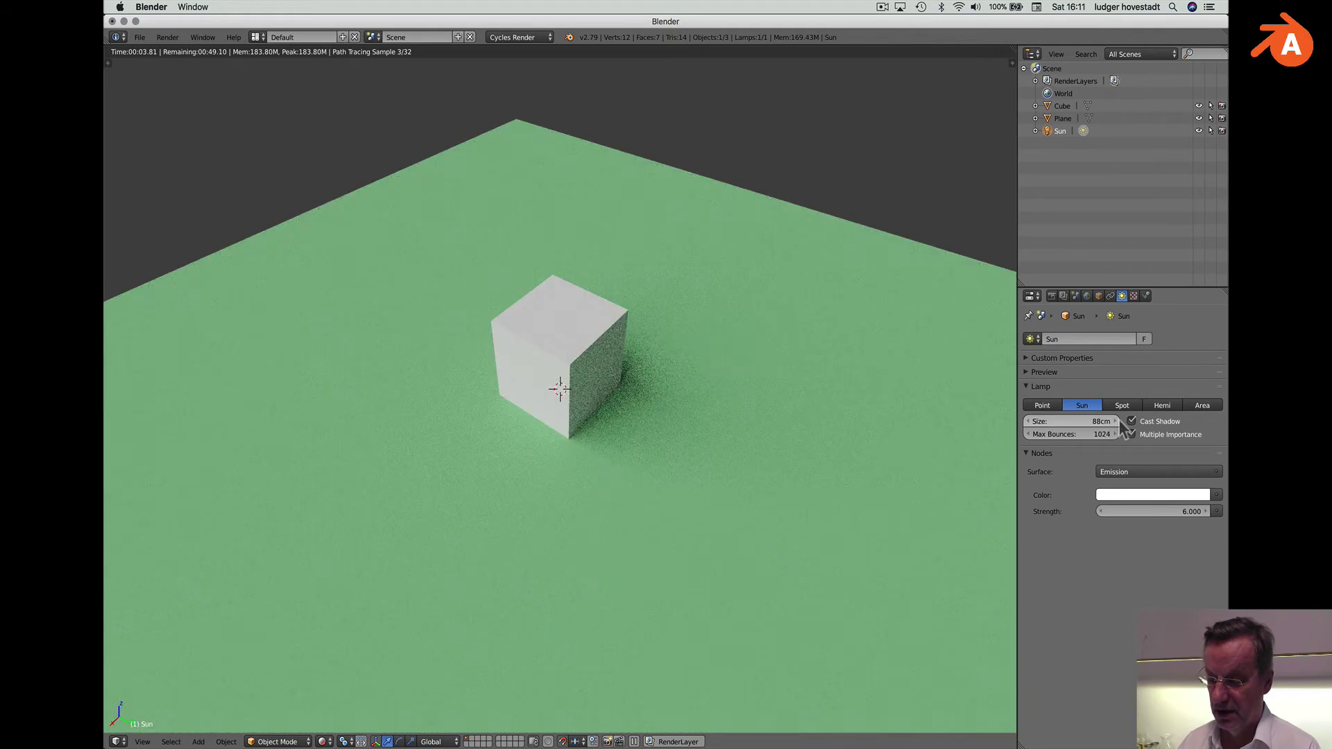
pyautogui.moveTo(1118, 428); pyautogui.dragTo(1191, 429)
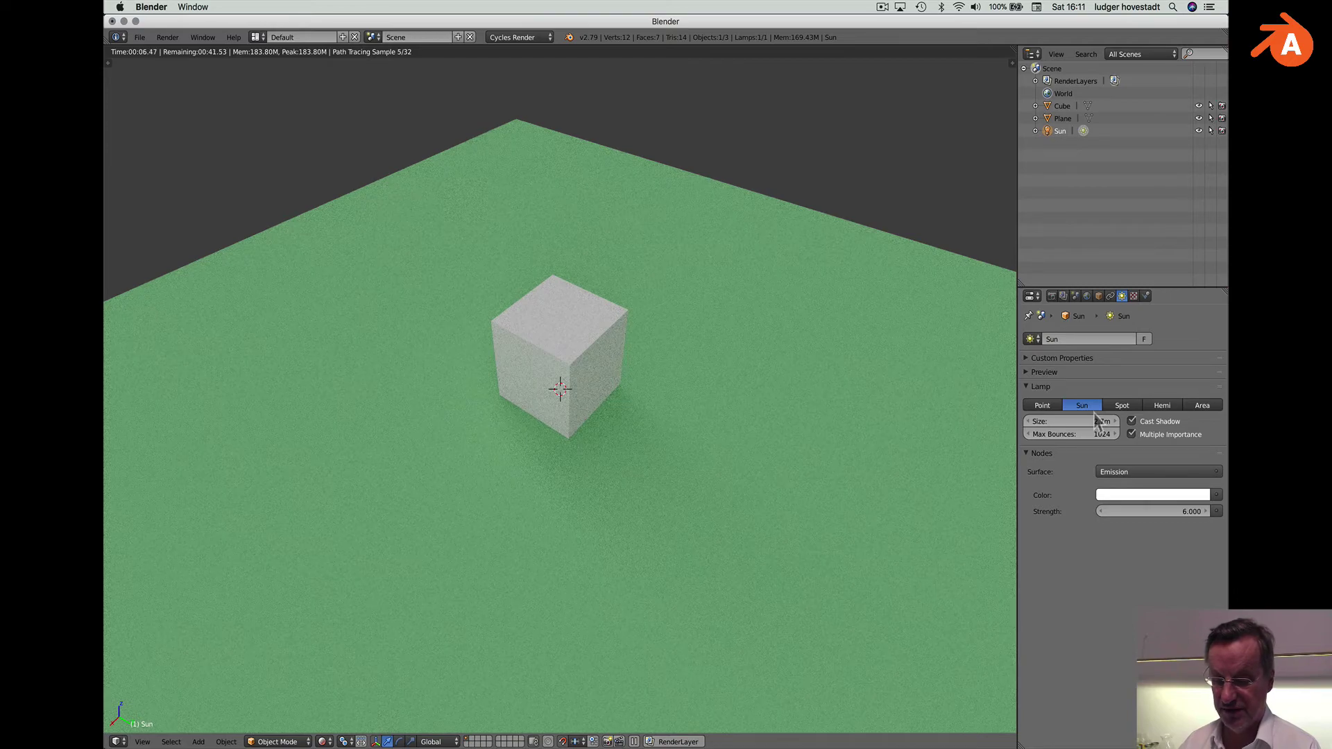
# Set the sun size to 50 cm for a soft-edged cube shadow.
pyautogui.click(1072, 421)
pyautogui.write('5')
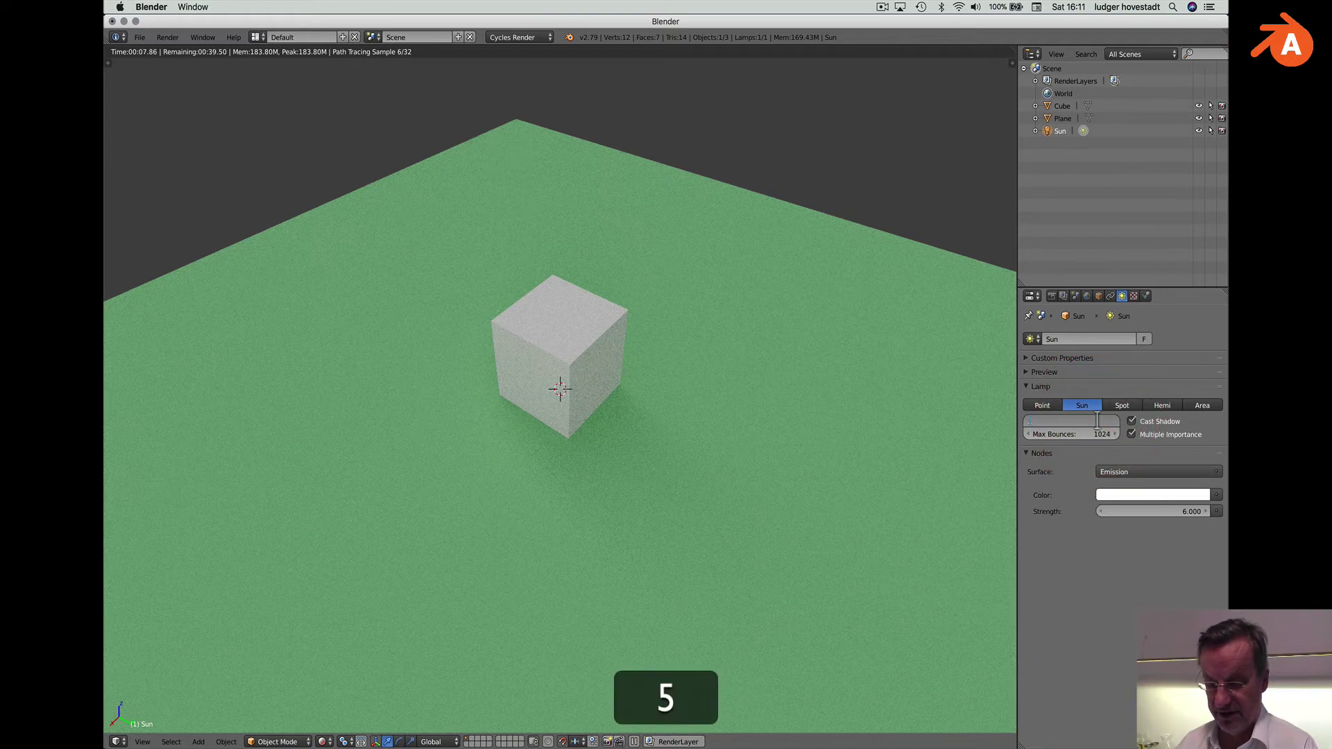
pyautogui.press('Return')
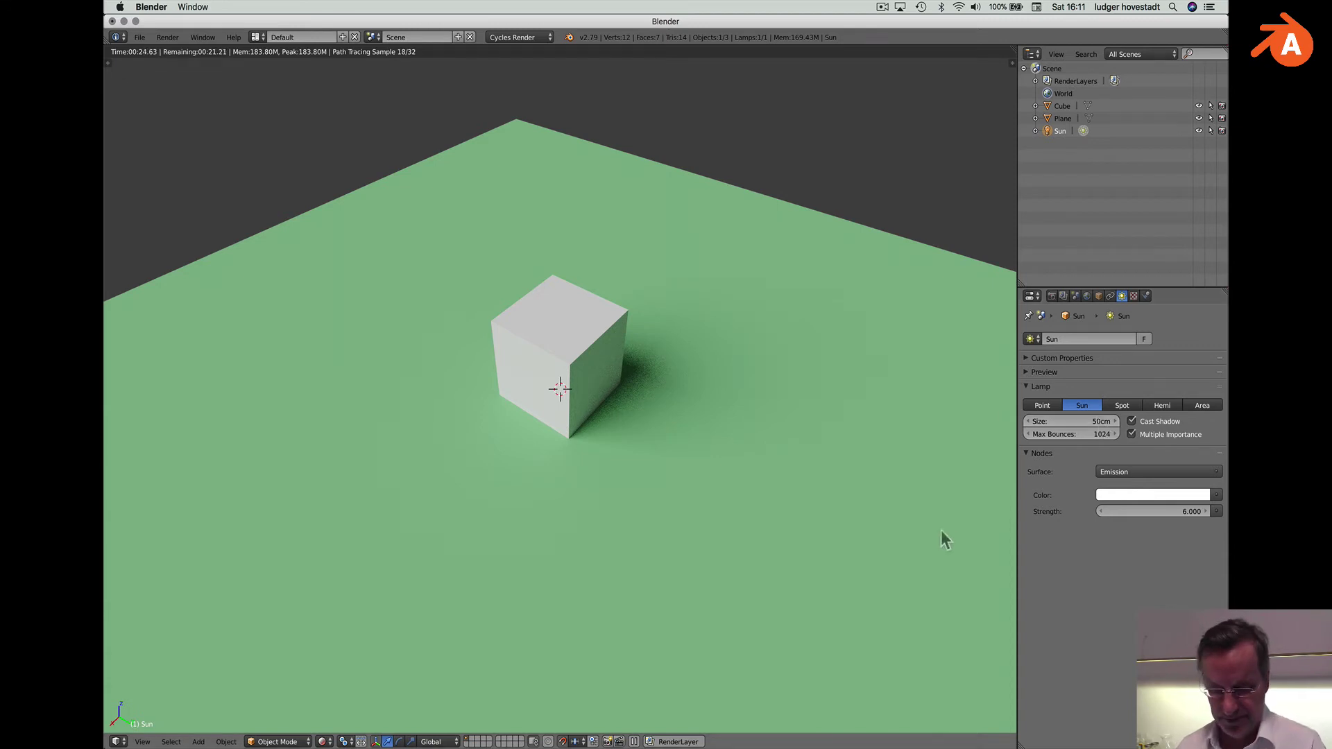
pyautogui.hotkey('shift', 'a')
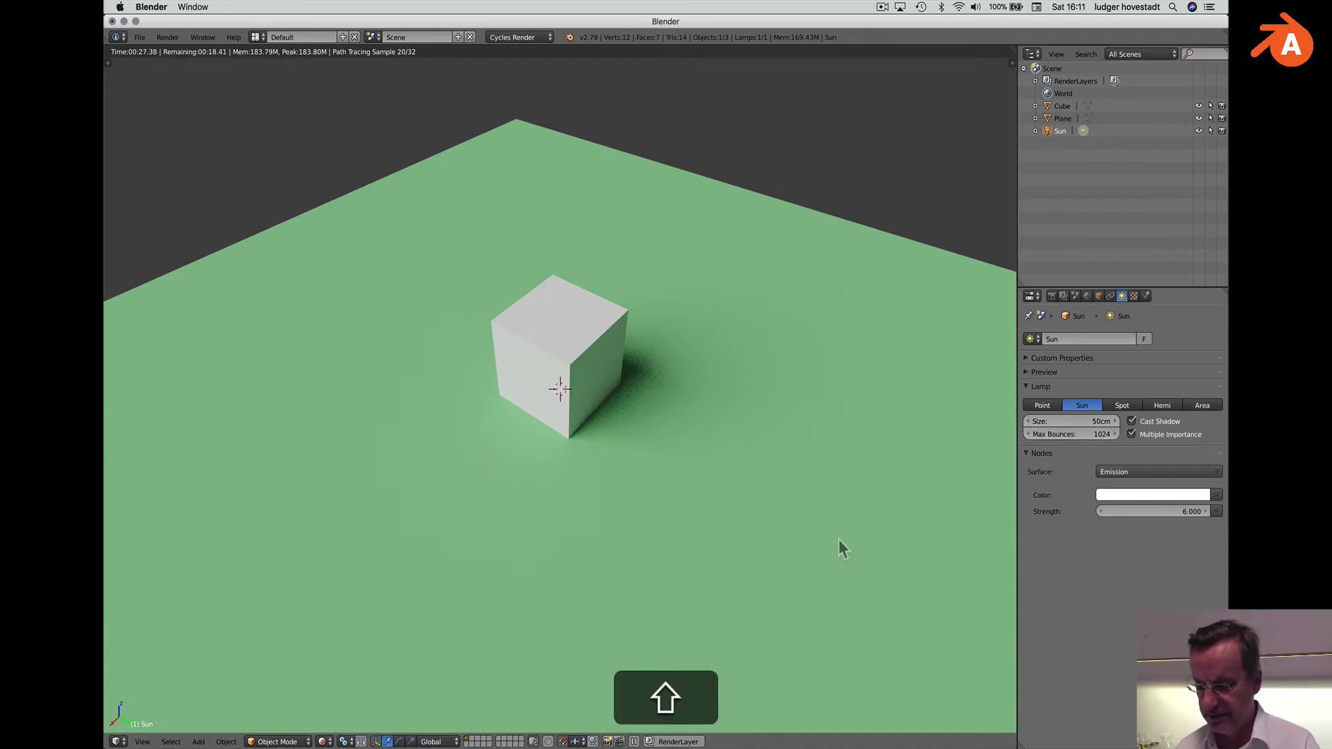
pyautogui.hotkey('shift', 'a')
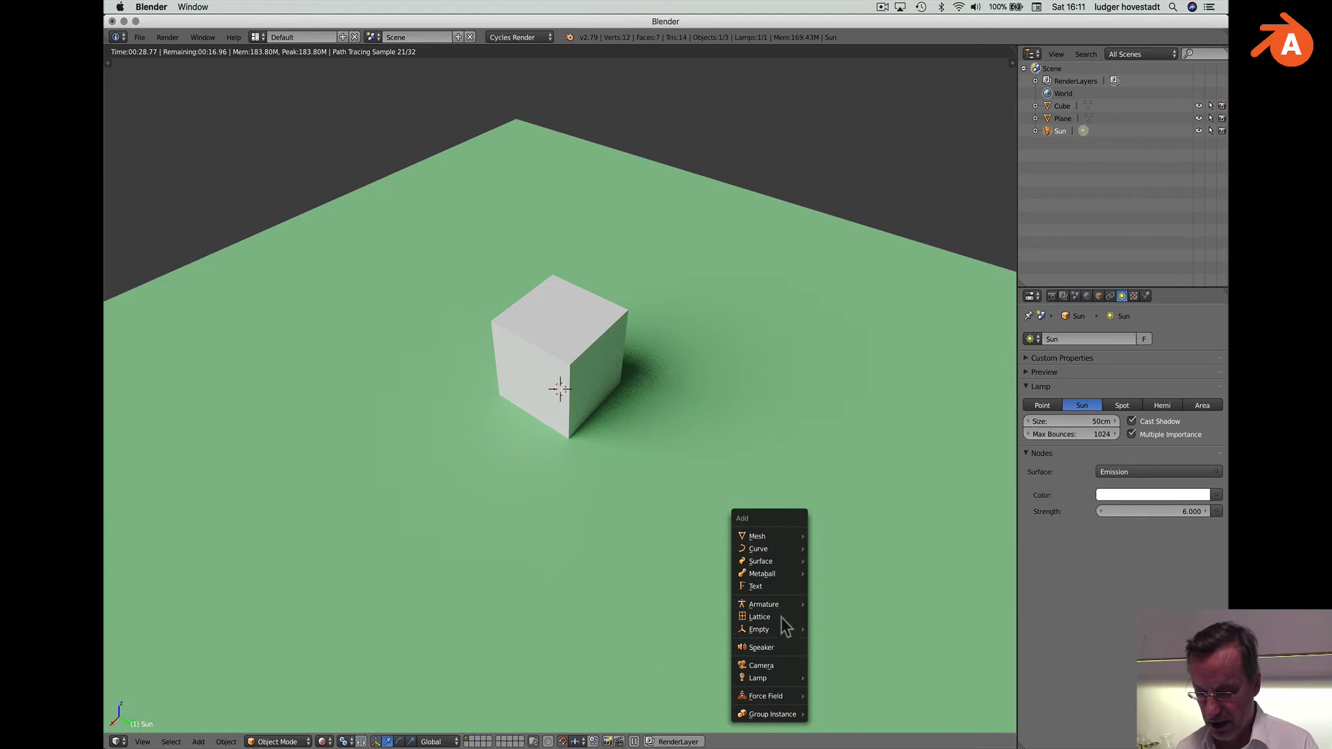
# Add a Camera object from the Add menu and bring up View > Align View.
pyautogui.click(776, 666)
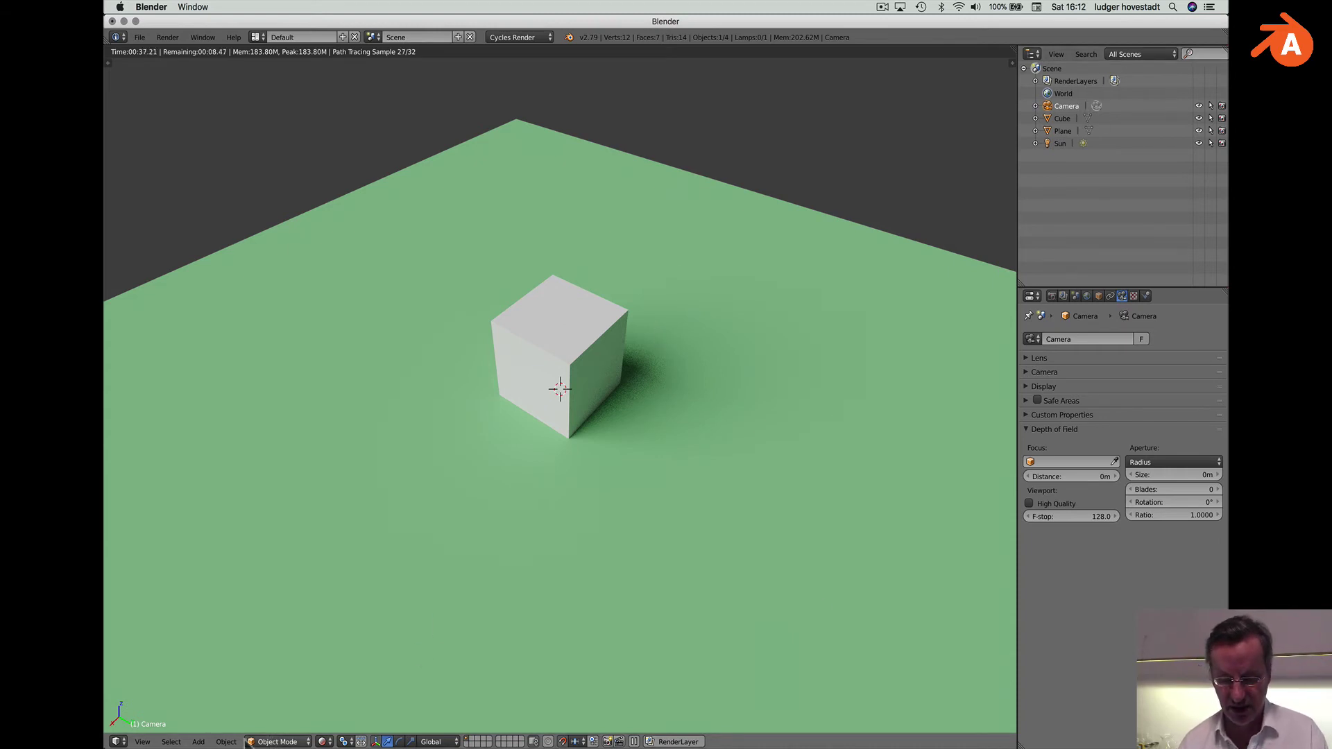
pyautogui.click(142, 741)
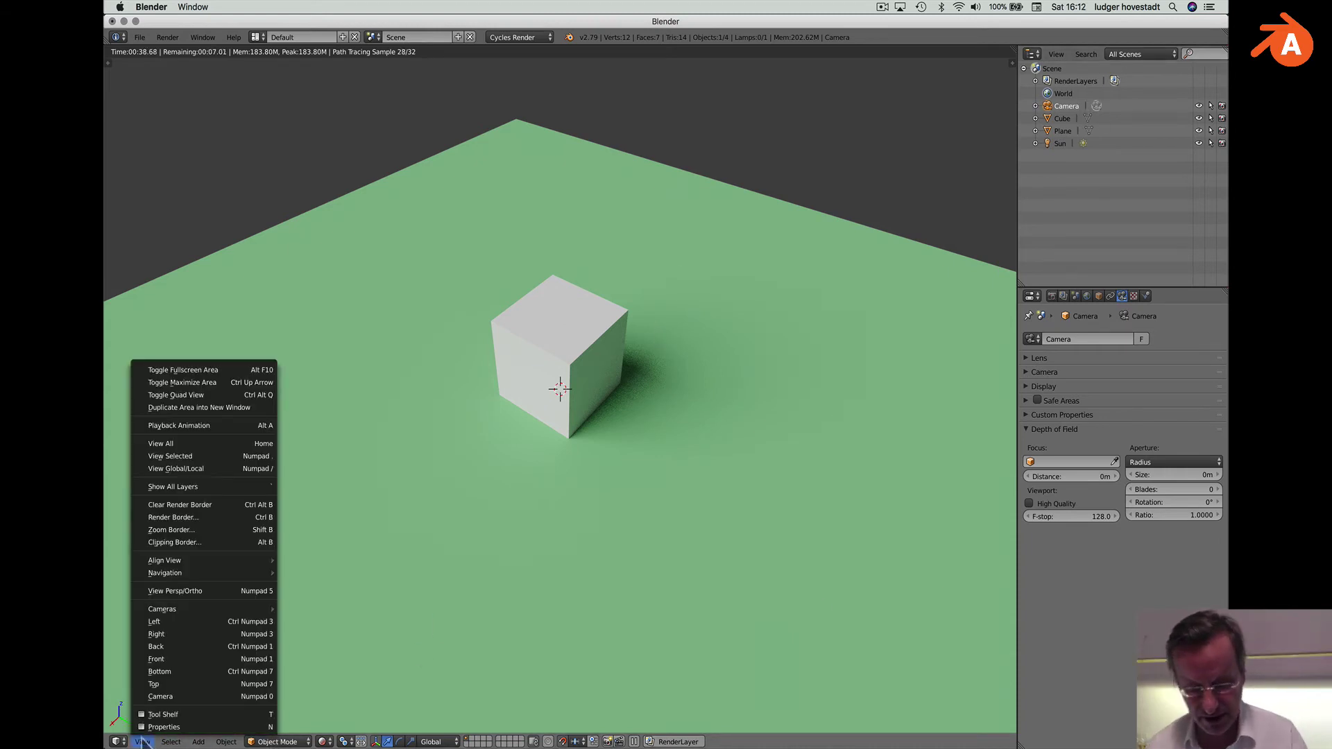
pyautogui.moveTo(175, 563)
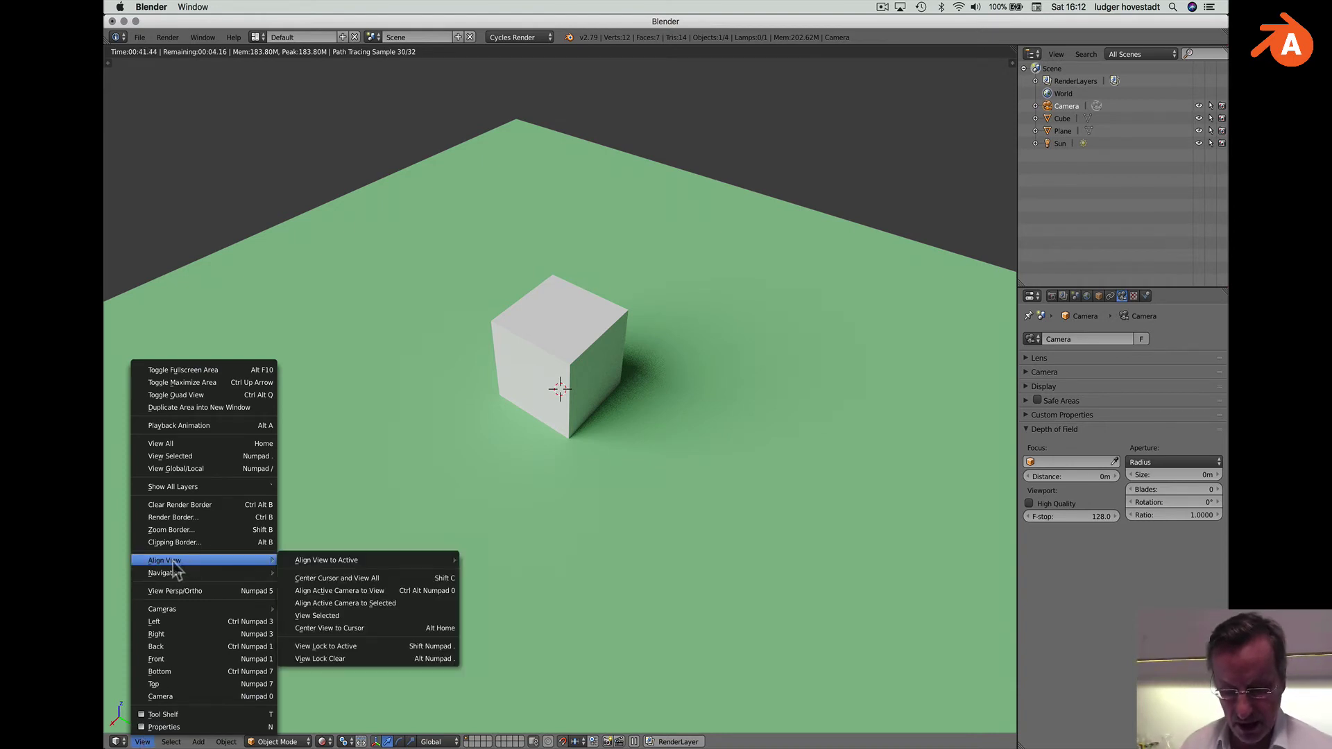
# Align the camera to the current view, enable Lock Camera to View, and pan to centre the cube.
pyautogui.click(299, 594)
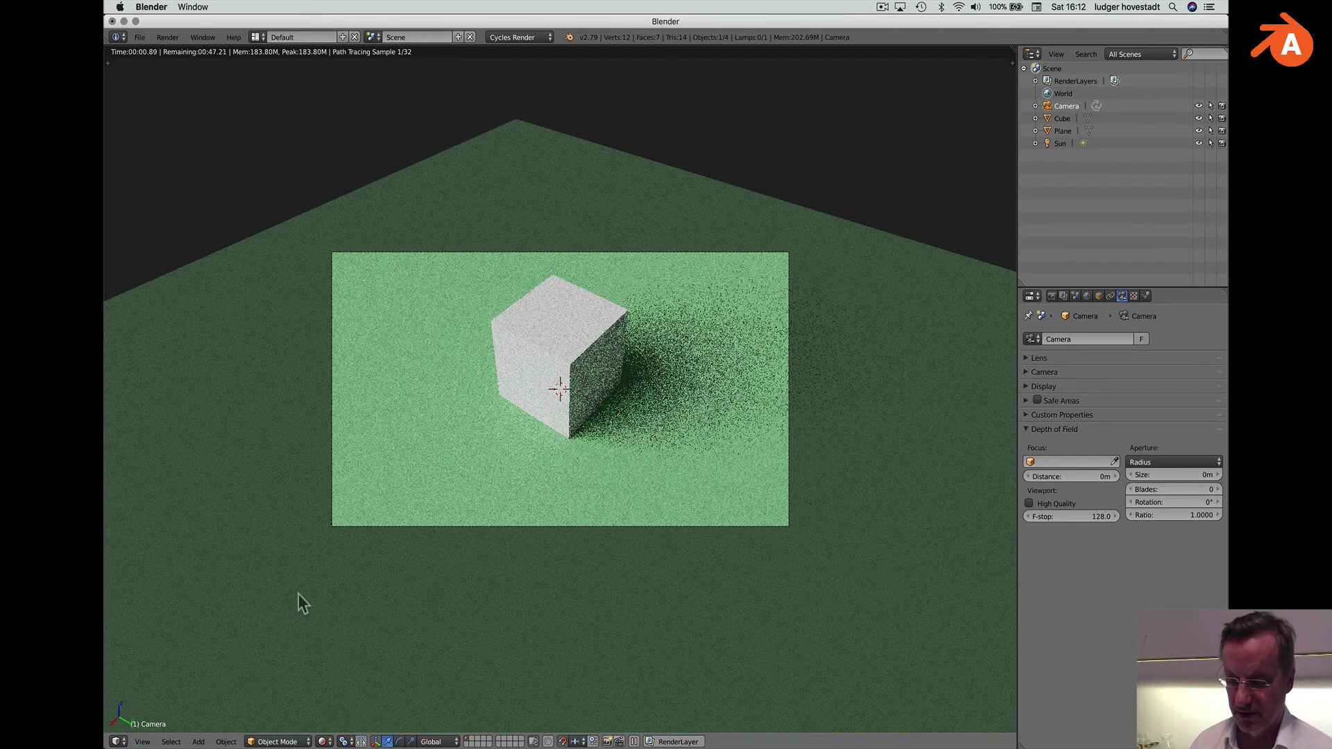
pyautogui.press('n')
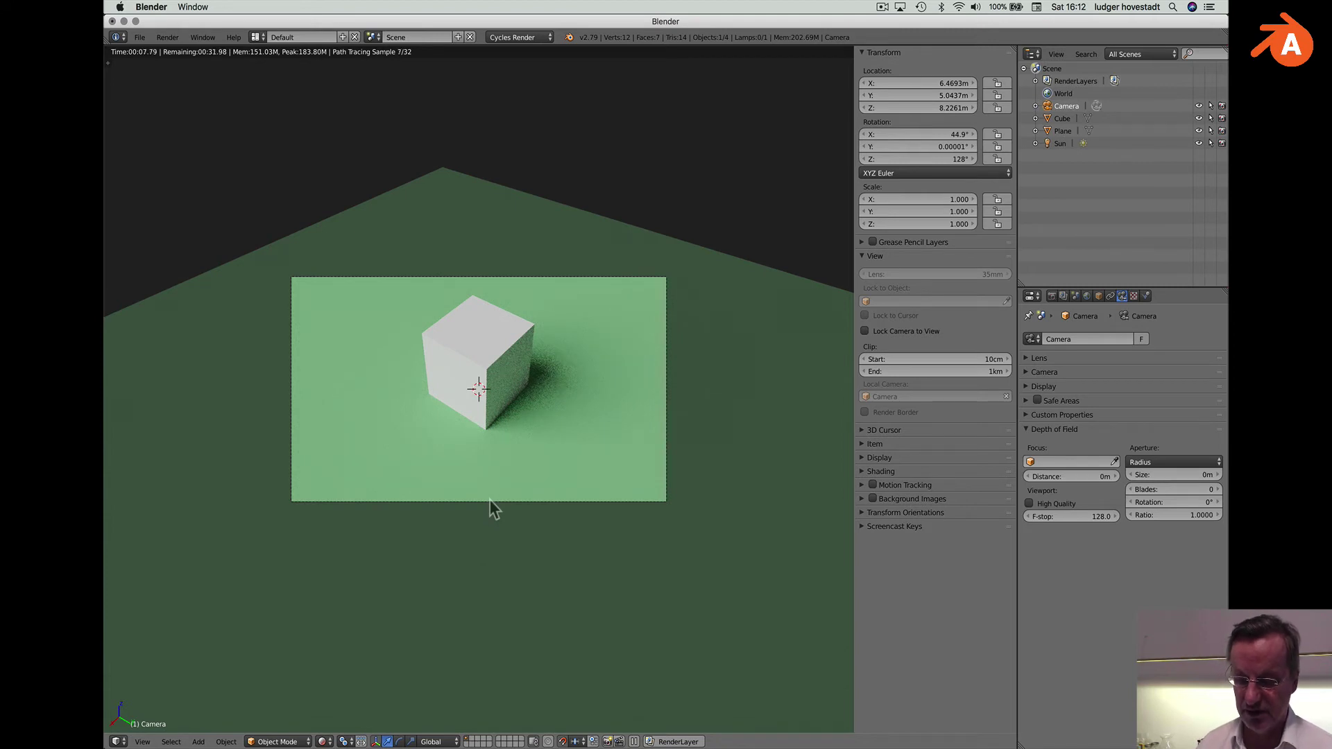
pyautogui.click(864, 330)
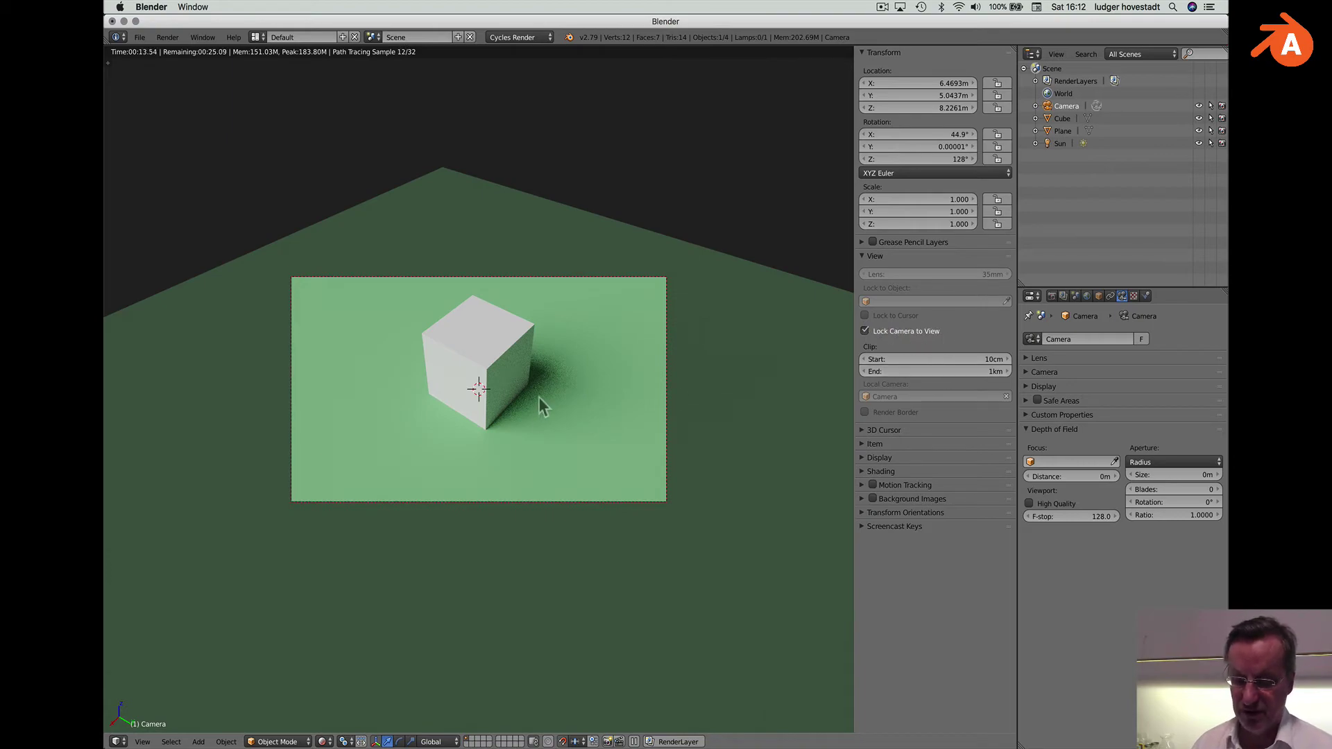
pyautogui.moveTo(538, 397); pyautogui.dragTo(539, 401, button='middle')
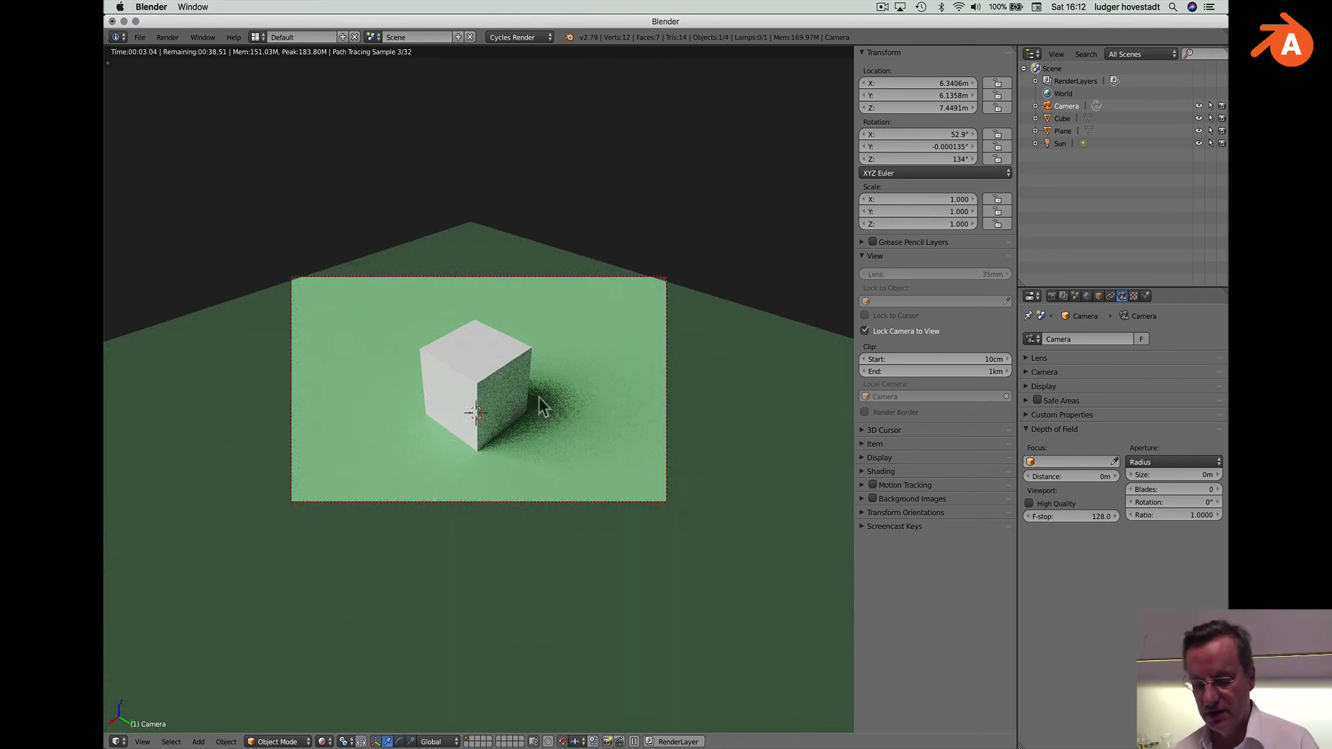
pyautogui.keyDown('shift'); pyautogui.moveTo(538, 397); pyautogui.dragTo(539, 402, button='middle'); pyautogui.keyUp('shift')
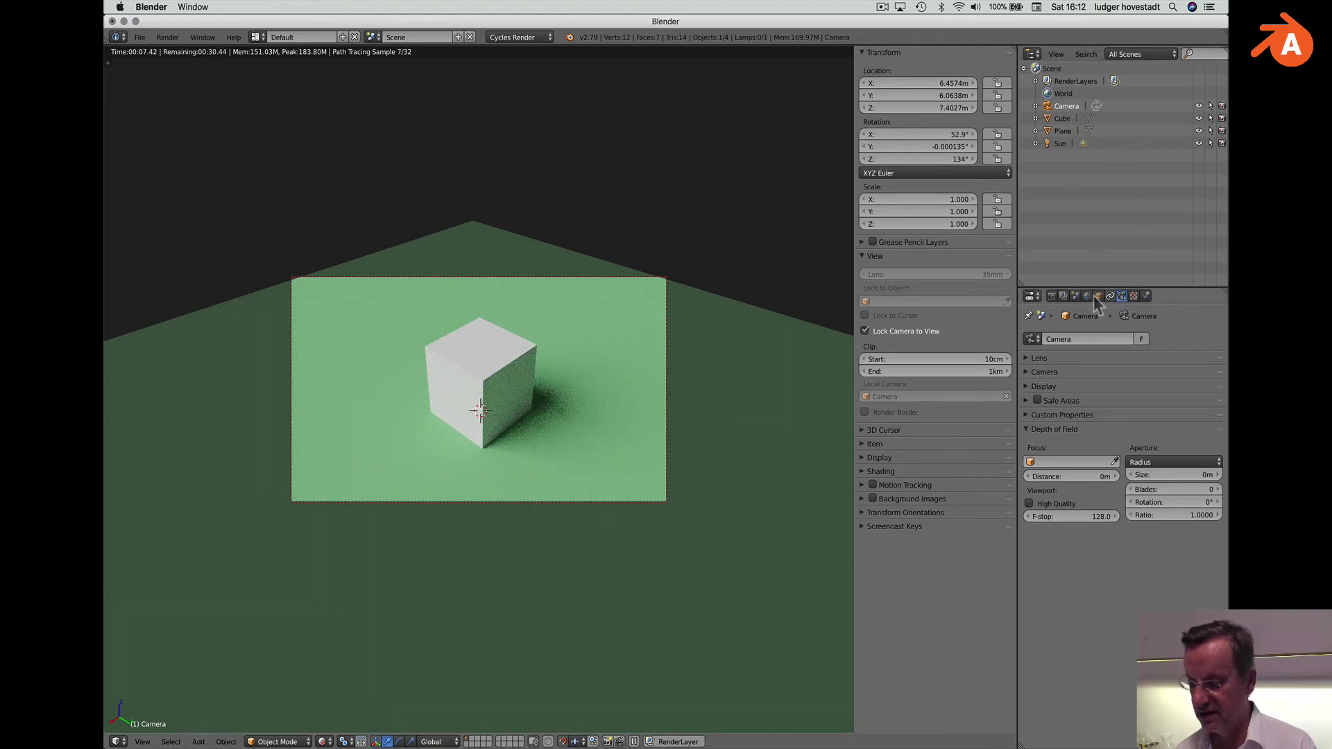
# Set a 50 mm focal length, dolly the camera back, then disable Lock Camera to View.
pyautogui.click(1034, 359)
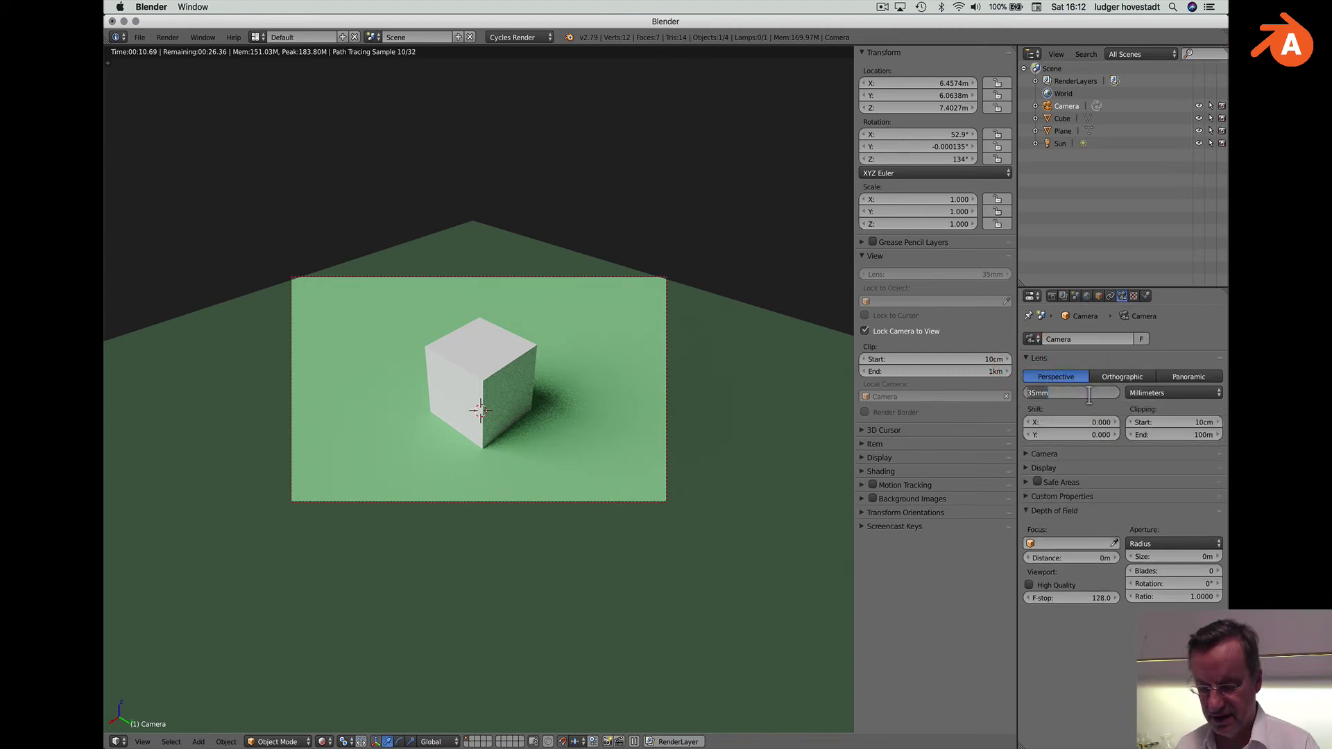
pyautogui.write('50')
pyautogui.press('Return')
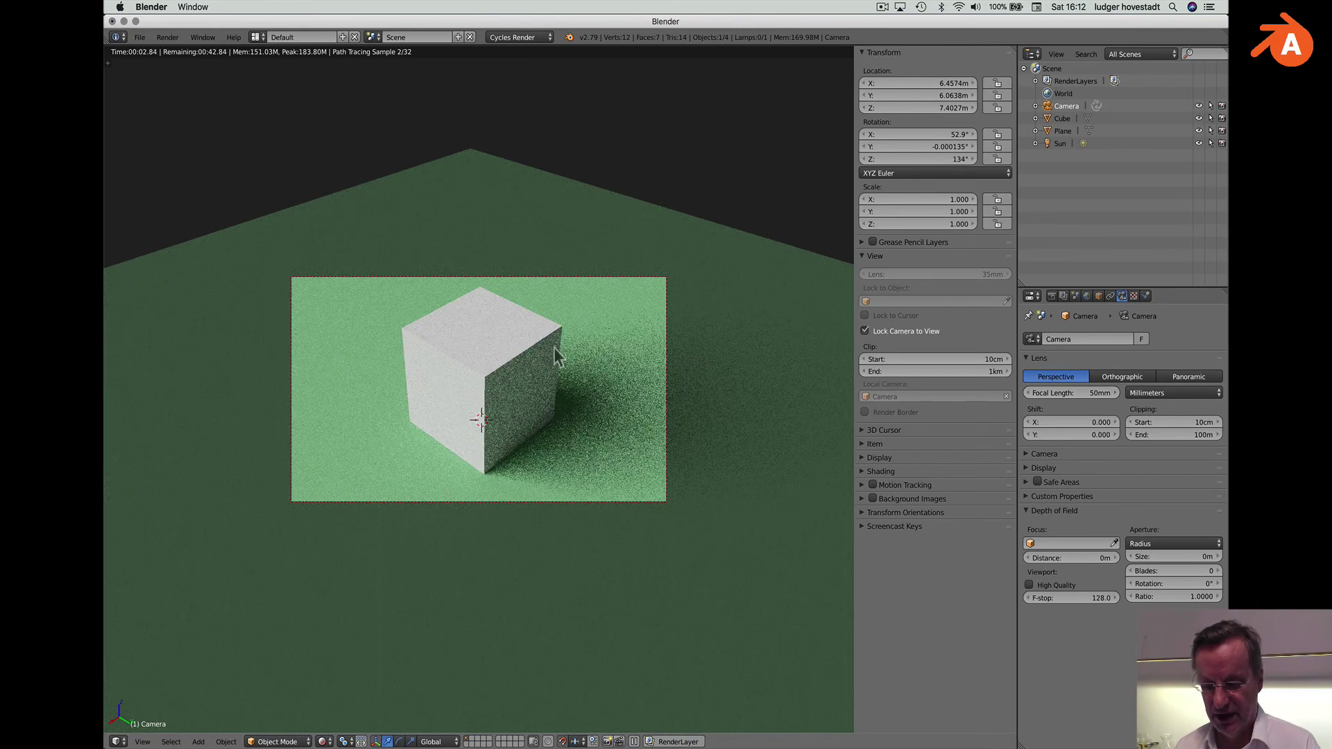
pyautogui.scroll(-3, 554, 347)
pyautogui.scroll(-1, 555, 355)
pyautogui.scroll(-1, 555, 356)
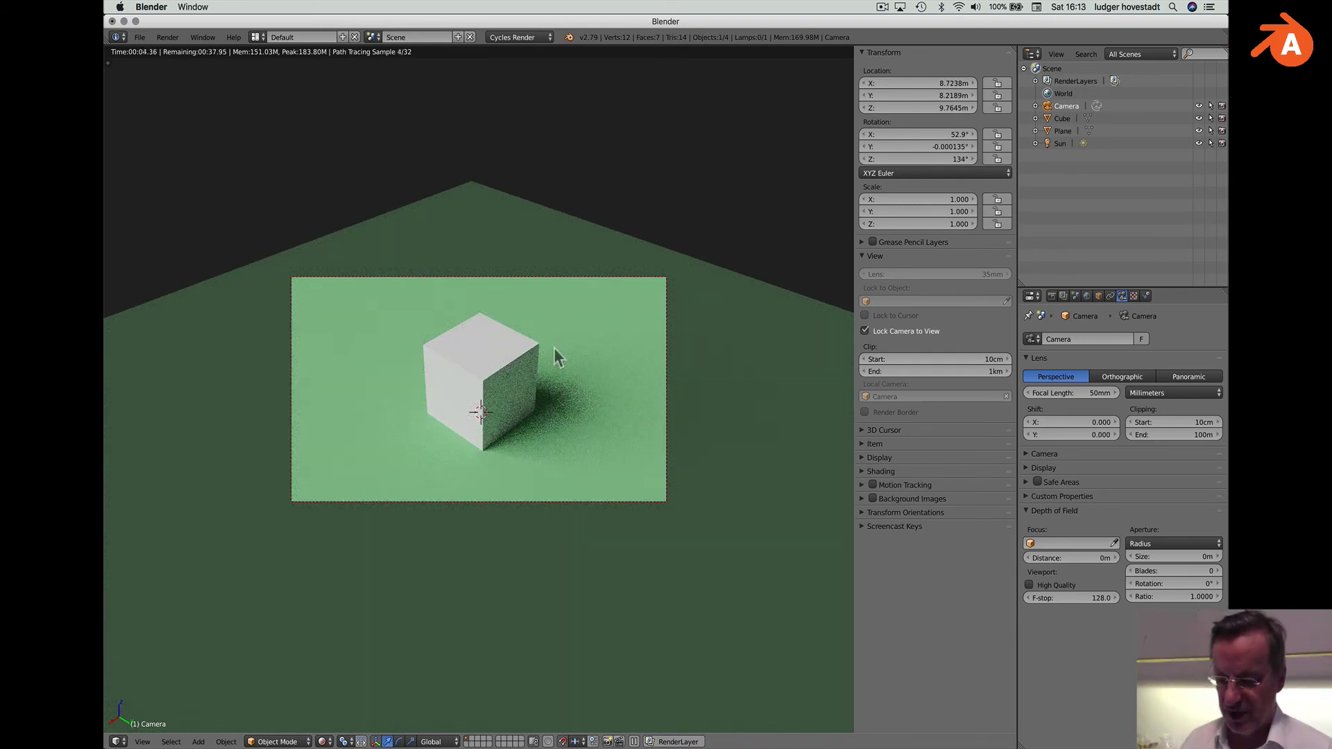
pyautogui.click(866, 332)
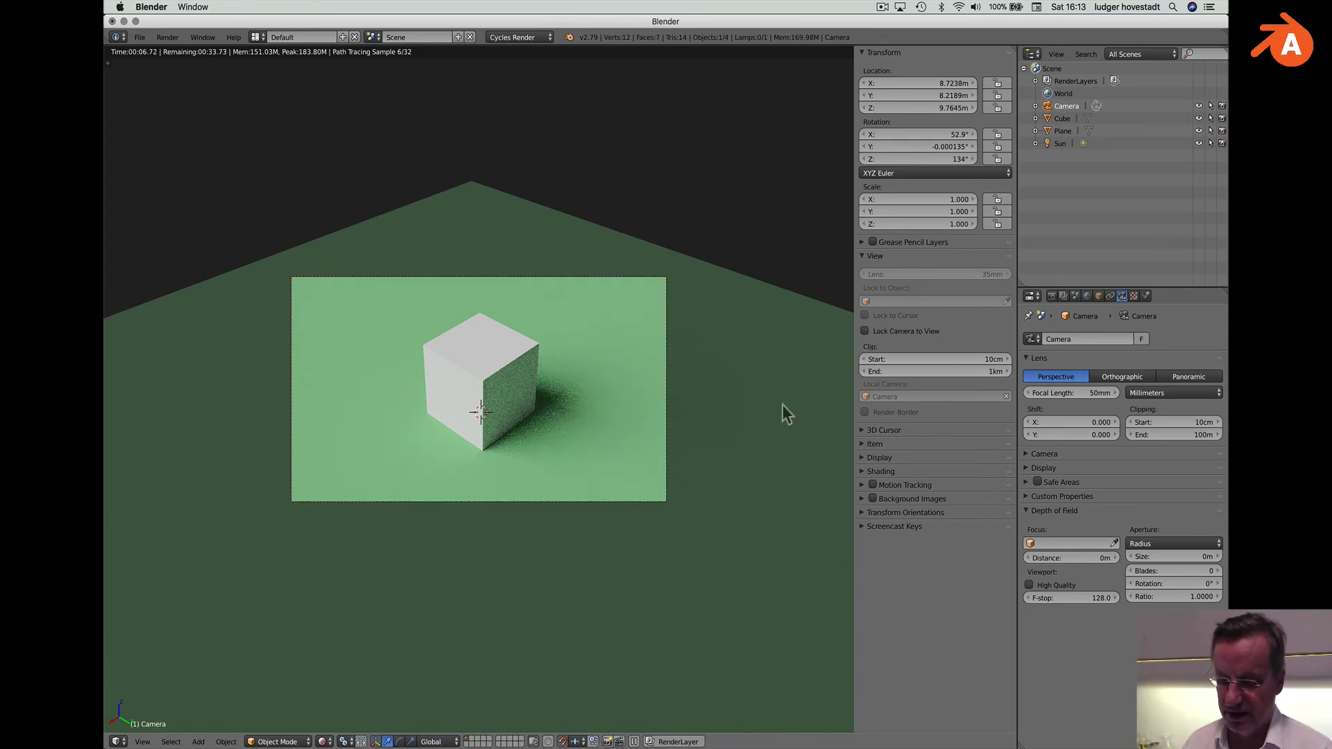
pyautogui.scroll(3, 781, 405)
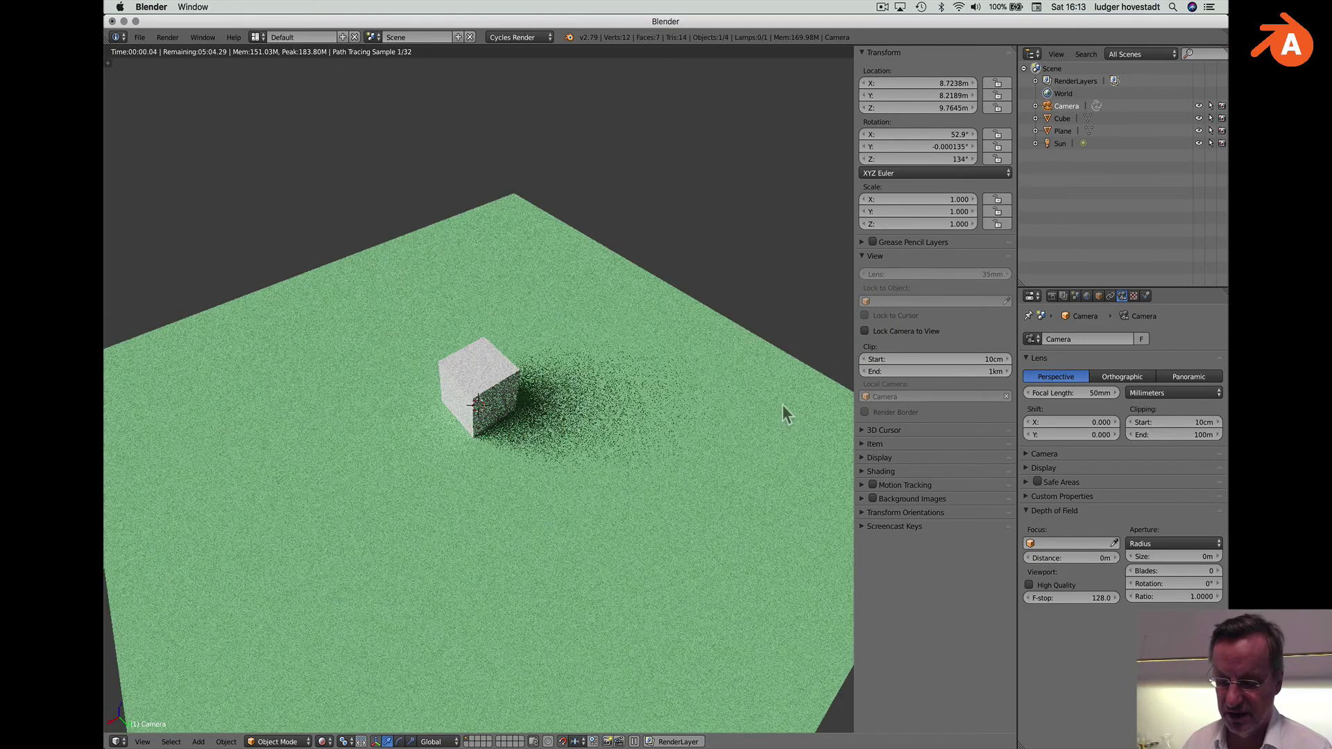
pyautogui.scroll(1, 781, 405)
pyautogui.scroll(1, 781, 405)
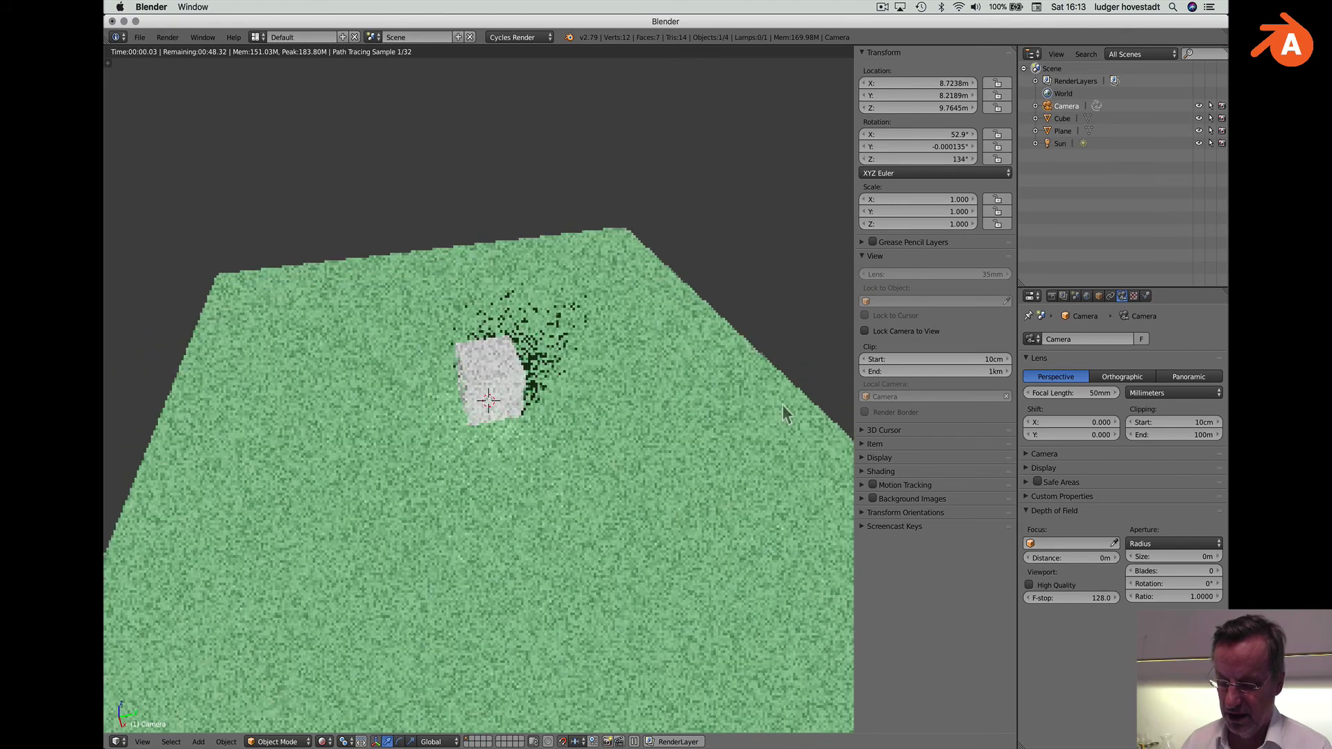
pyautogui.press('KP_0')
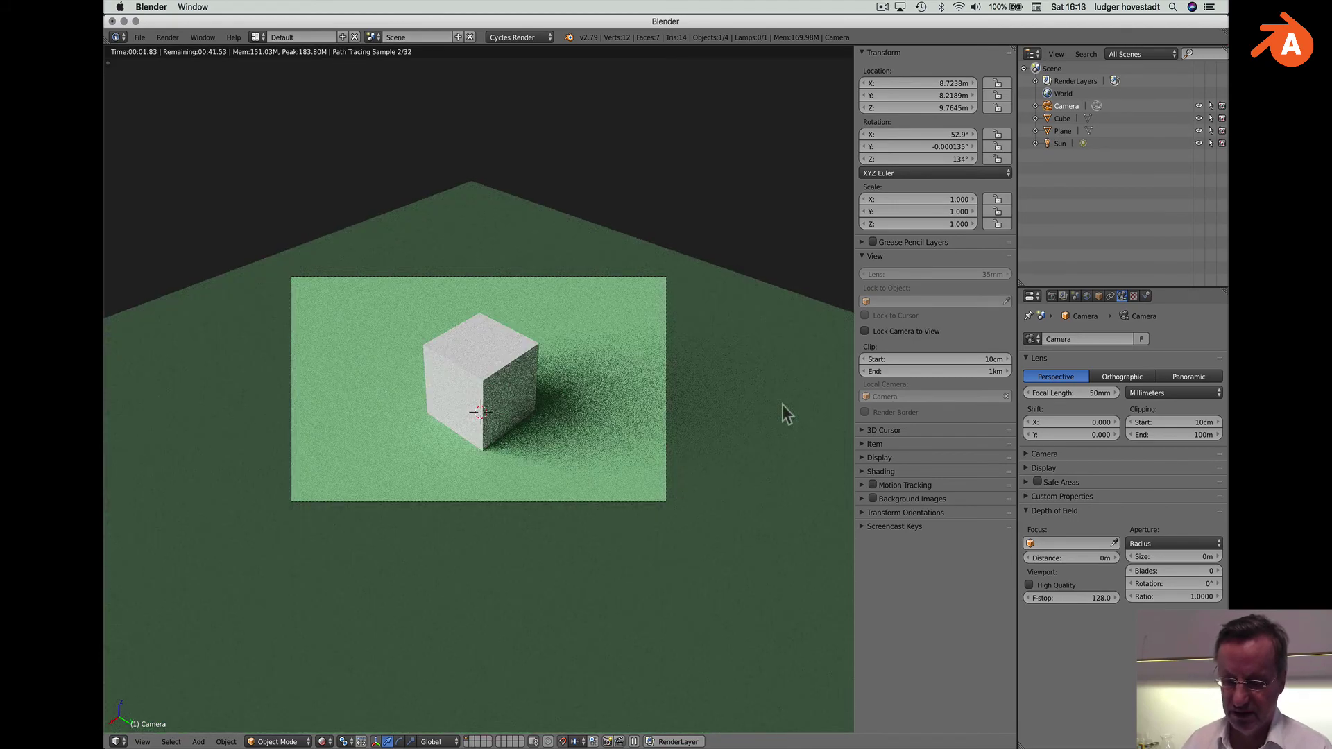
pyautogui.press('KP_0')
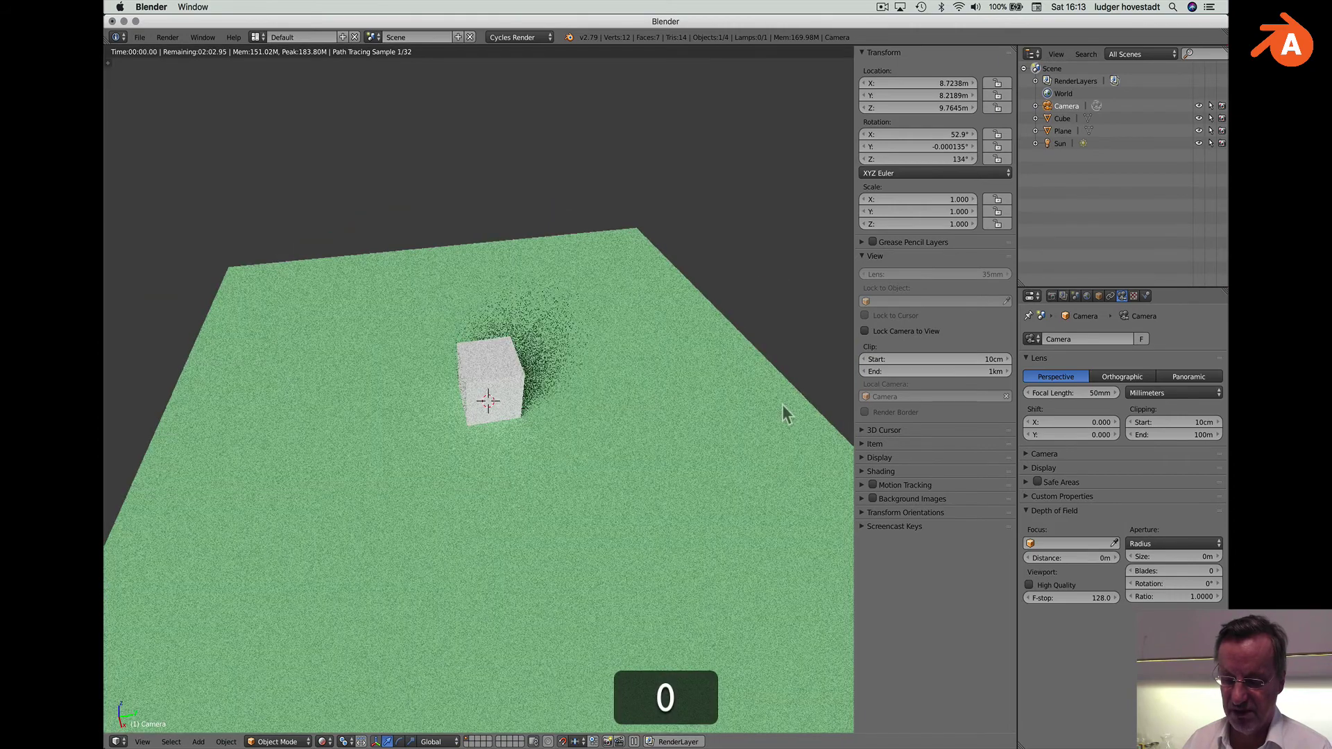
pyautogui.press('KP_0')
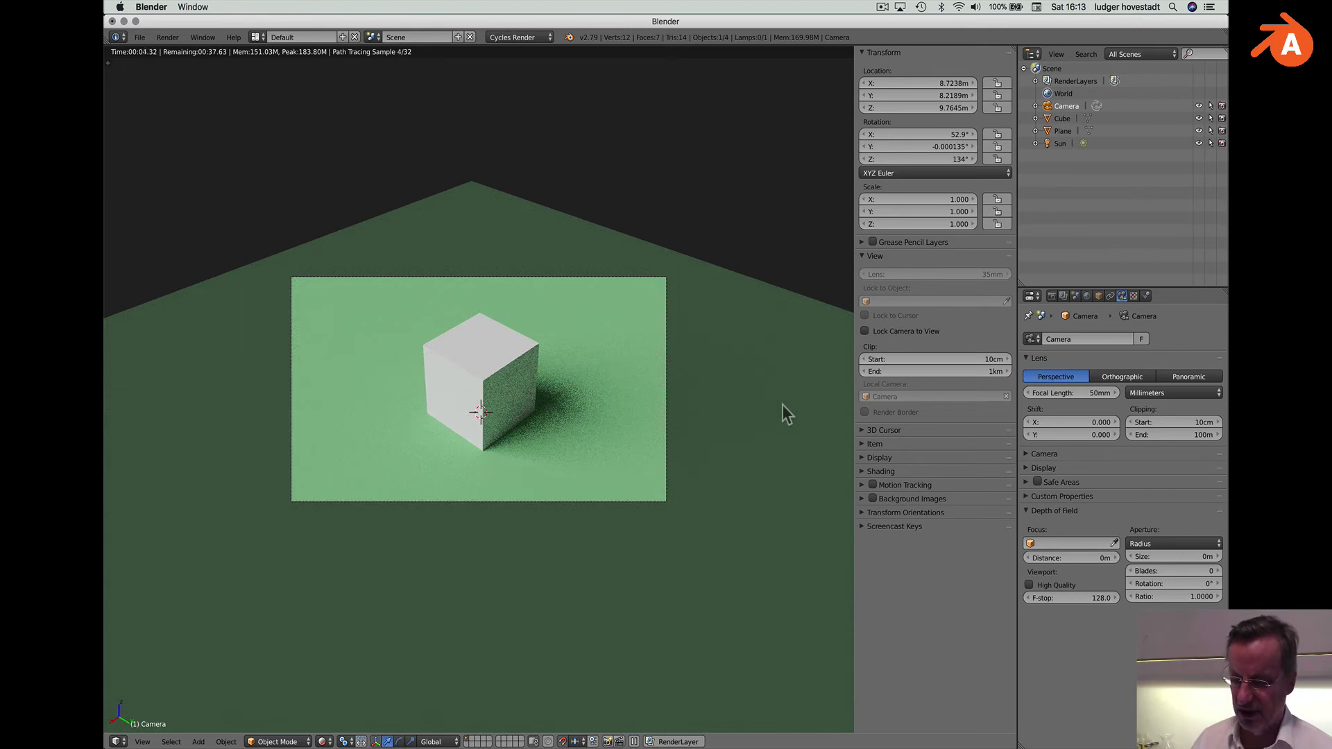
# Switch viewport shading to Solid, then to Material for the green and white colours.
pyautogui.click(323, 741)
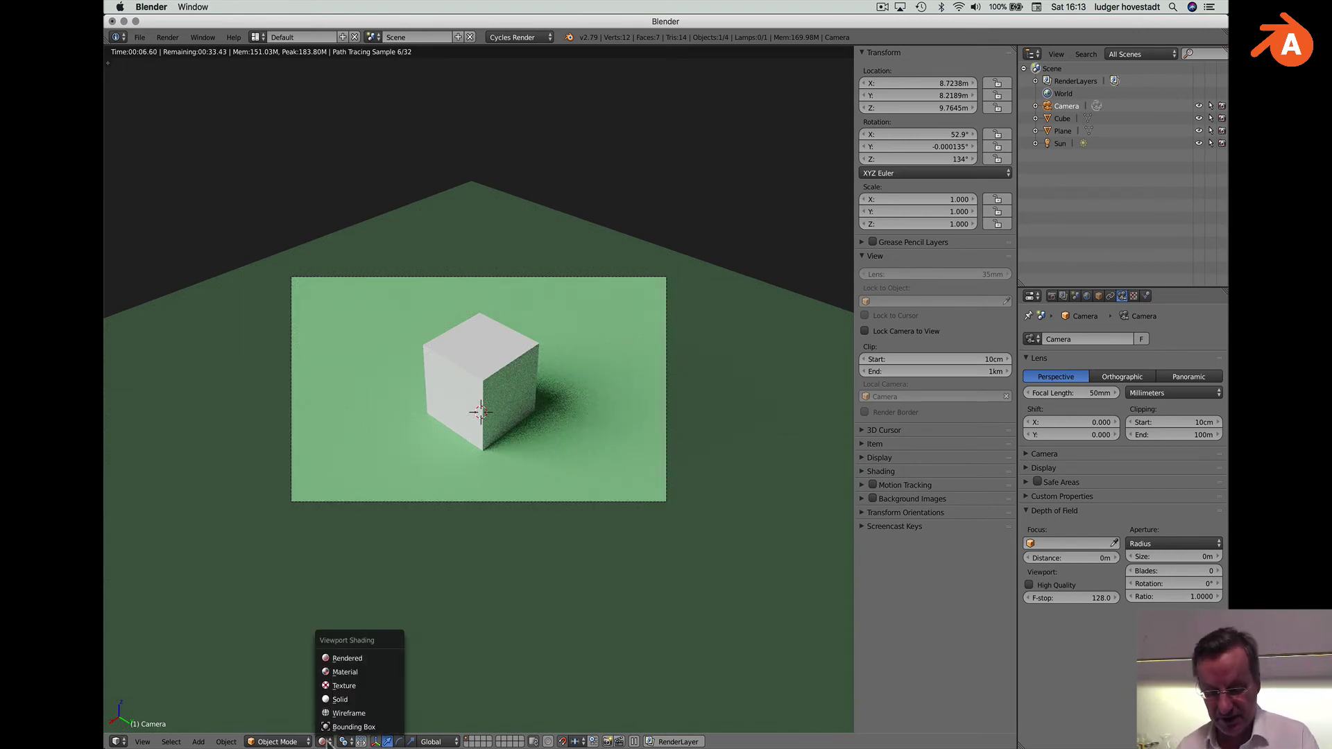
pyautogui.click(338, 700)
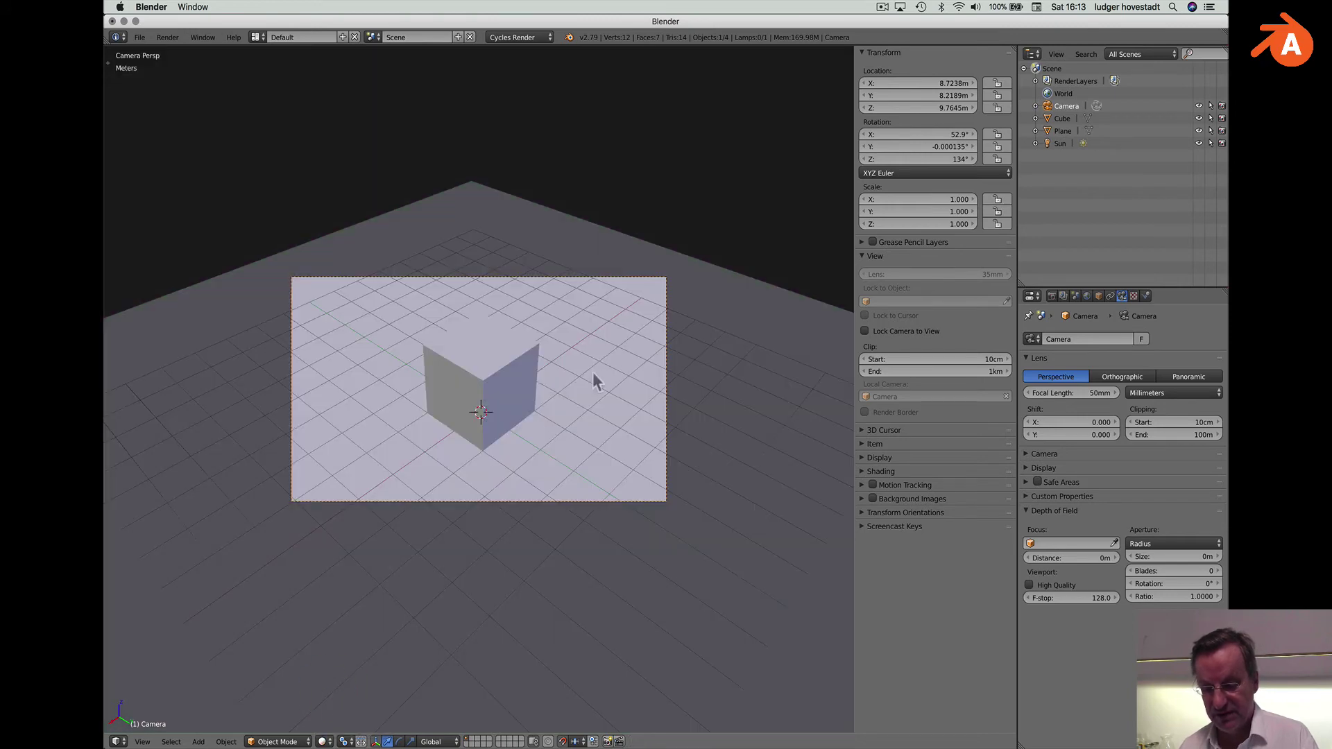
pyautogui.press('KP_0')
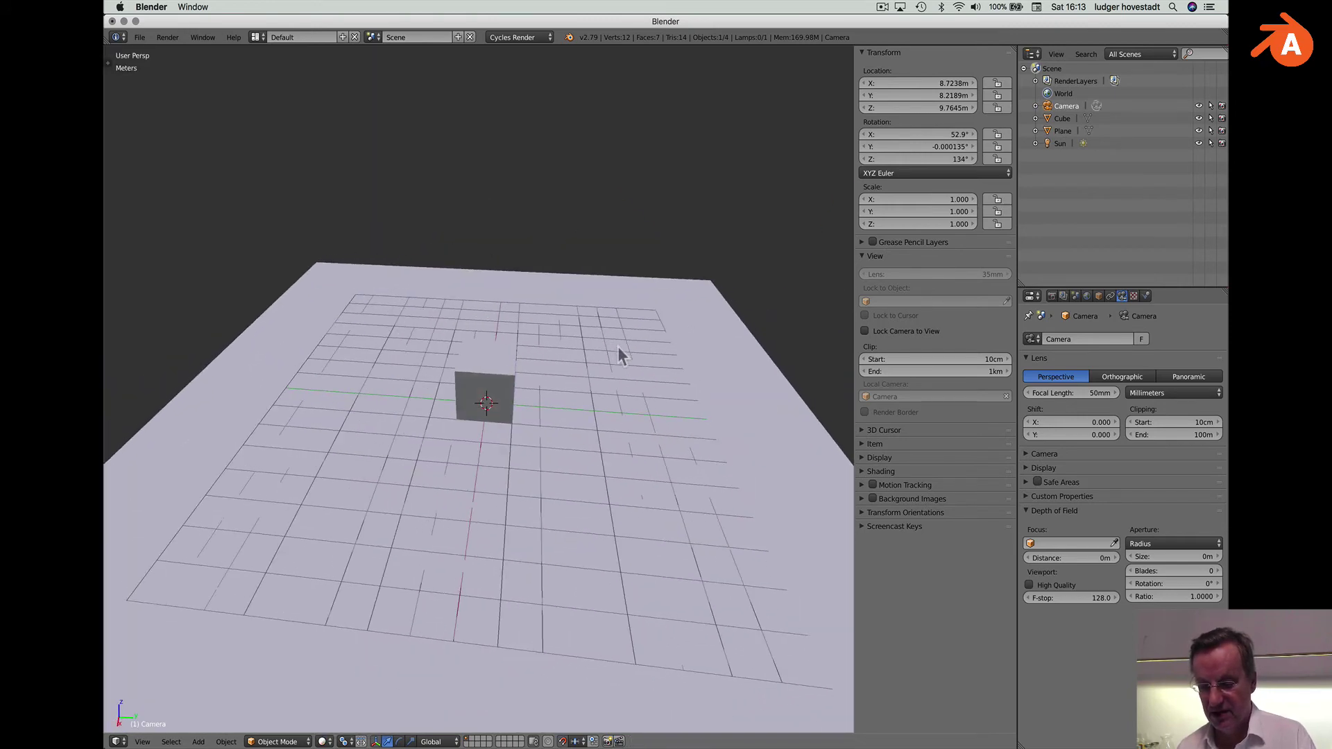
pyautogui.scroll(5, 617, 346)
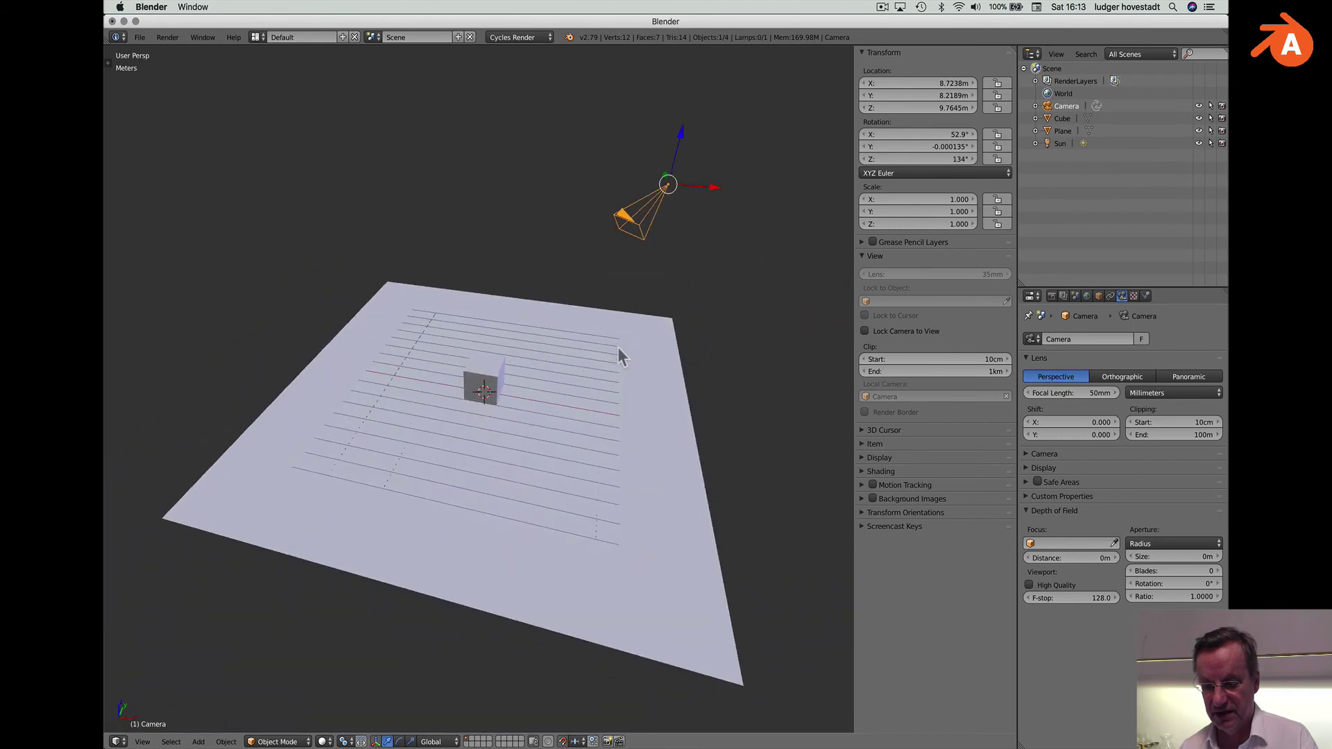
pyautogui.click(323, 741)
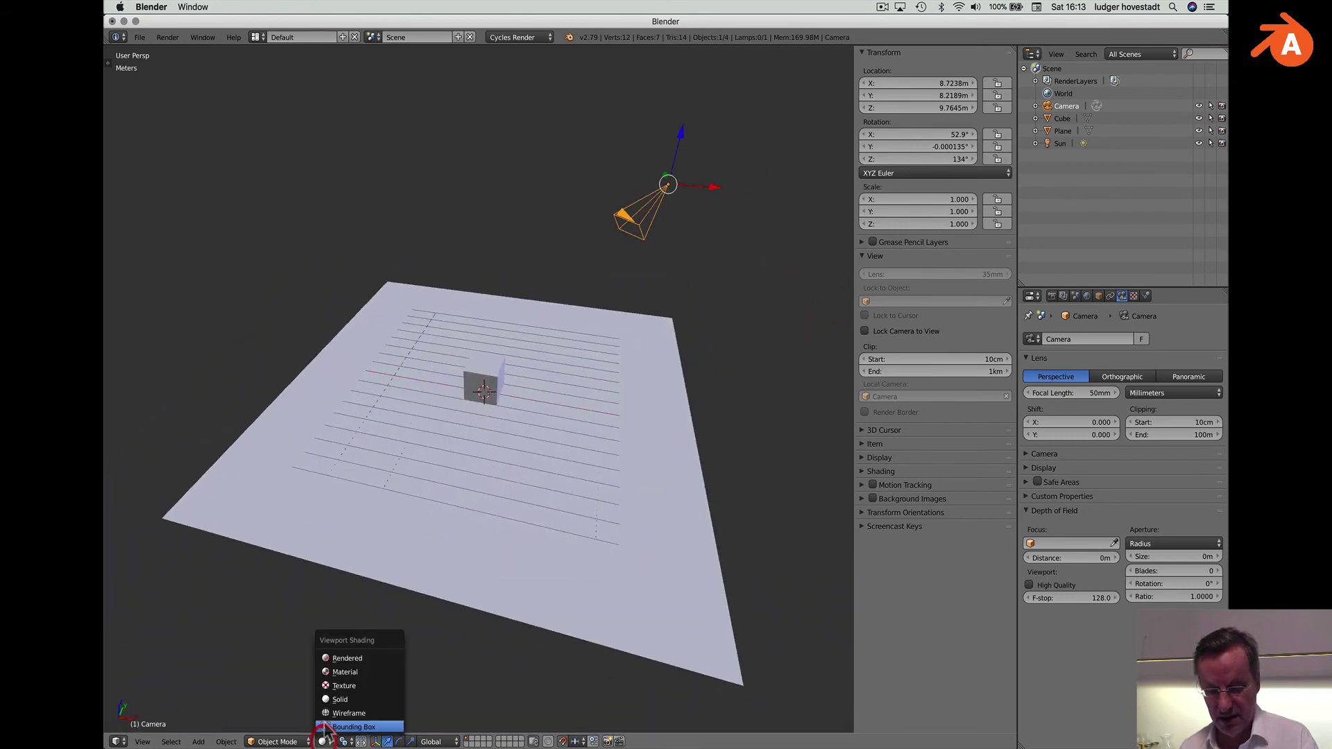
pyautogui.click(326, 677)
# Return to camera view with Lock Camera to View on and move the camera slightly closer.
pyautogui.hscroll(5, 506, 559)
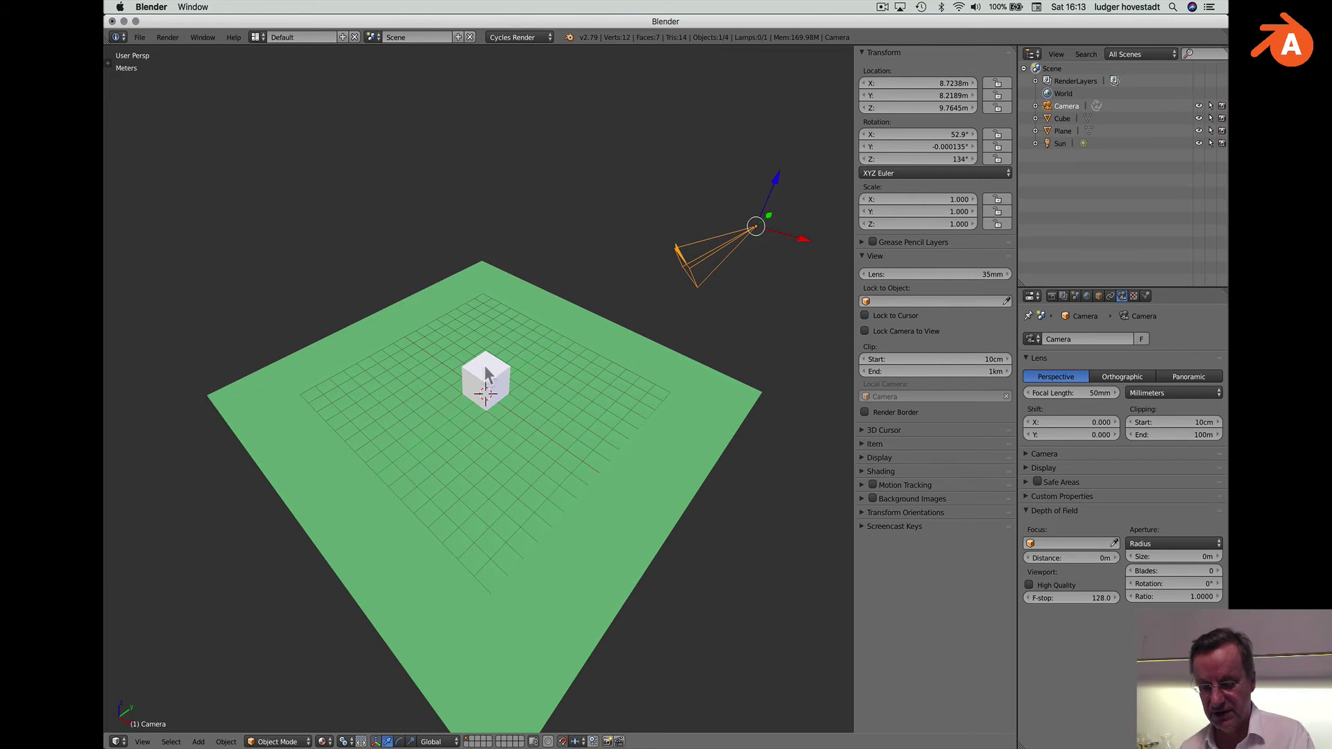
pyautogui.hscroll(10, 490, 375)
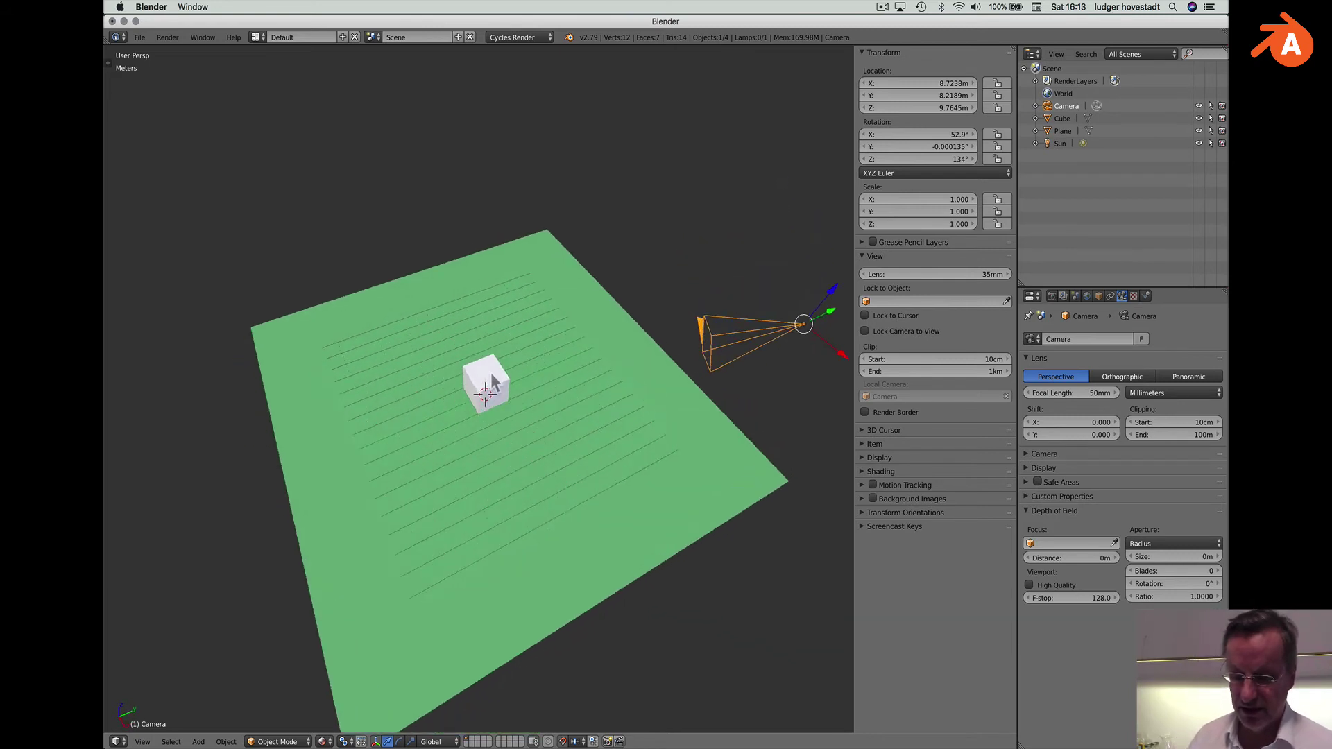
pyautogui.hscroll(10, 493, 380)
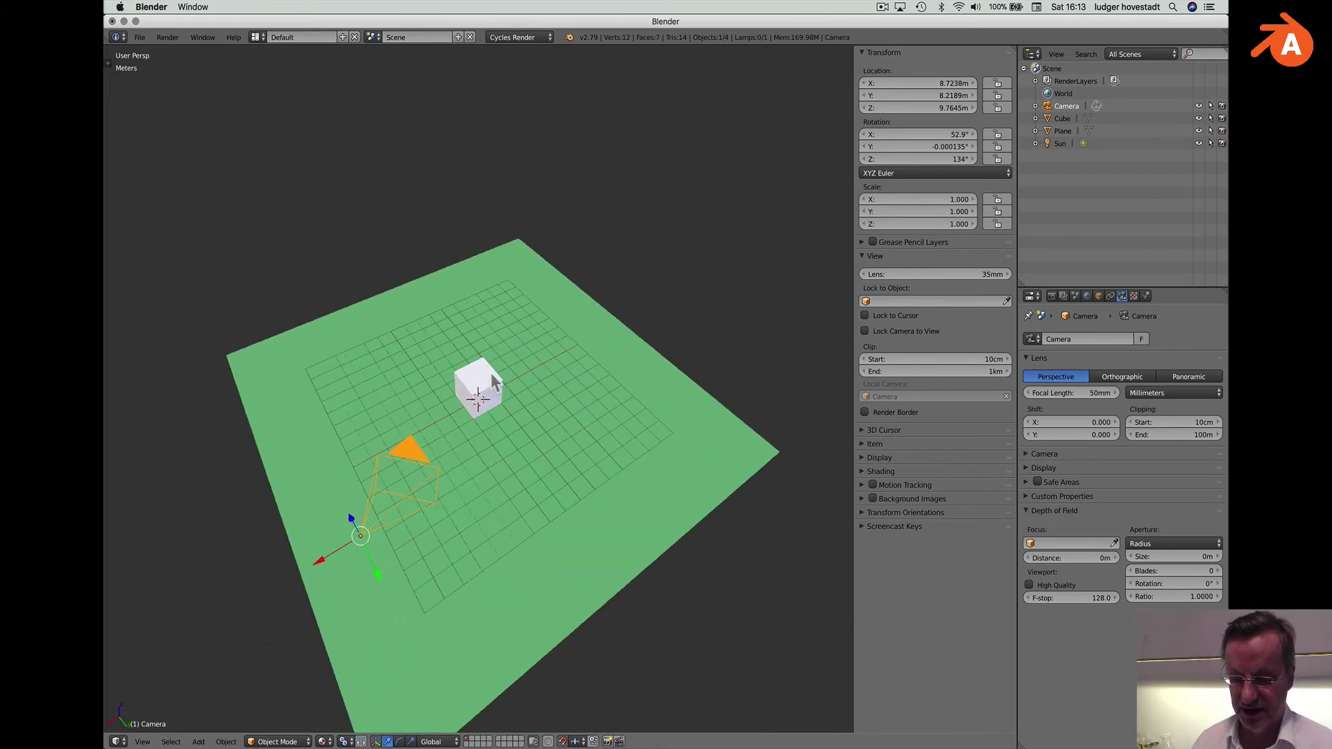
pyautogui.hscroll(2, 492, 378)
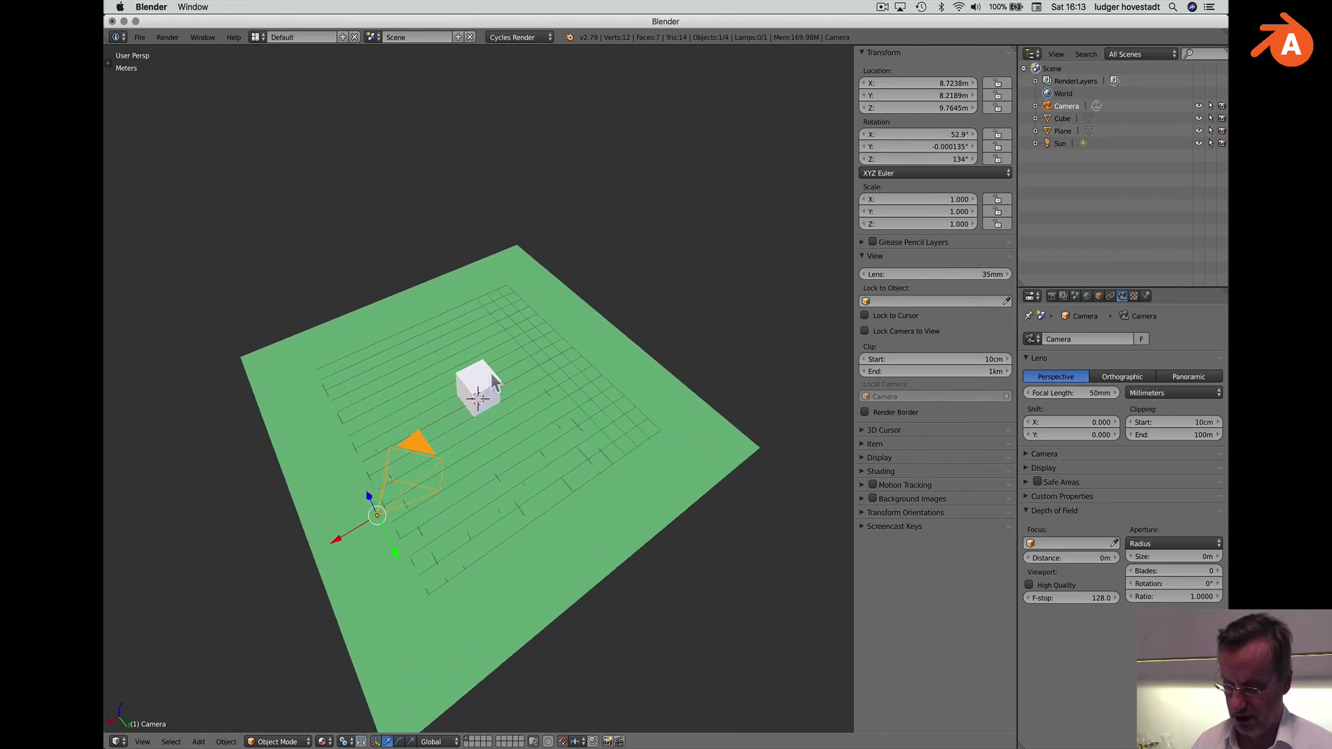
pyautogui.press('0')
pyautogui.press('0')
pyautogui.press('0')
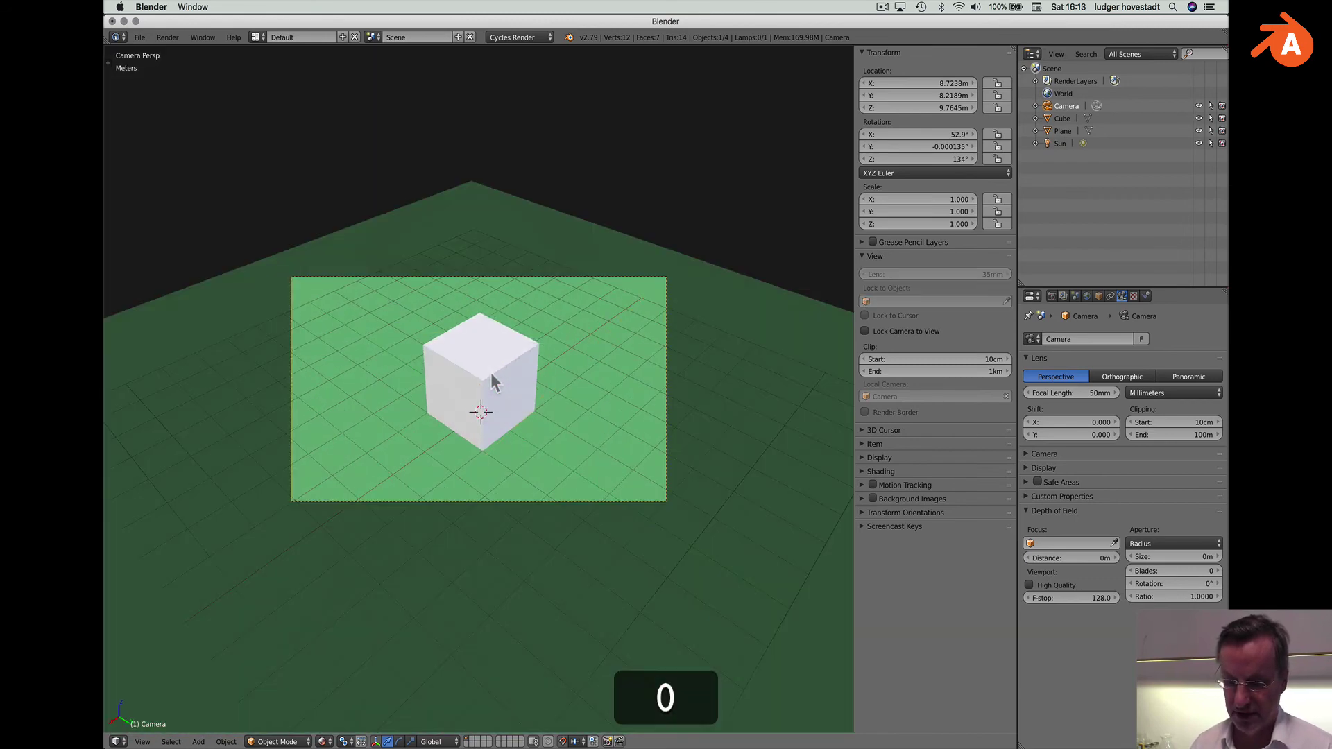
pyautogui.click(866, 331)
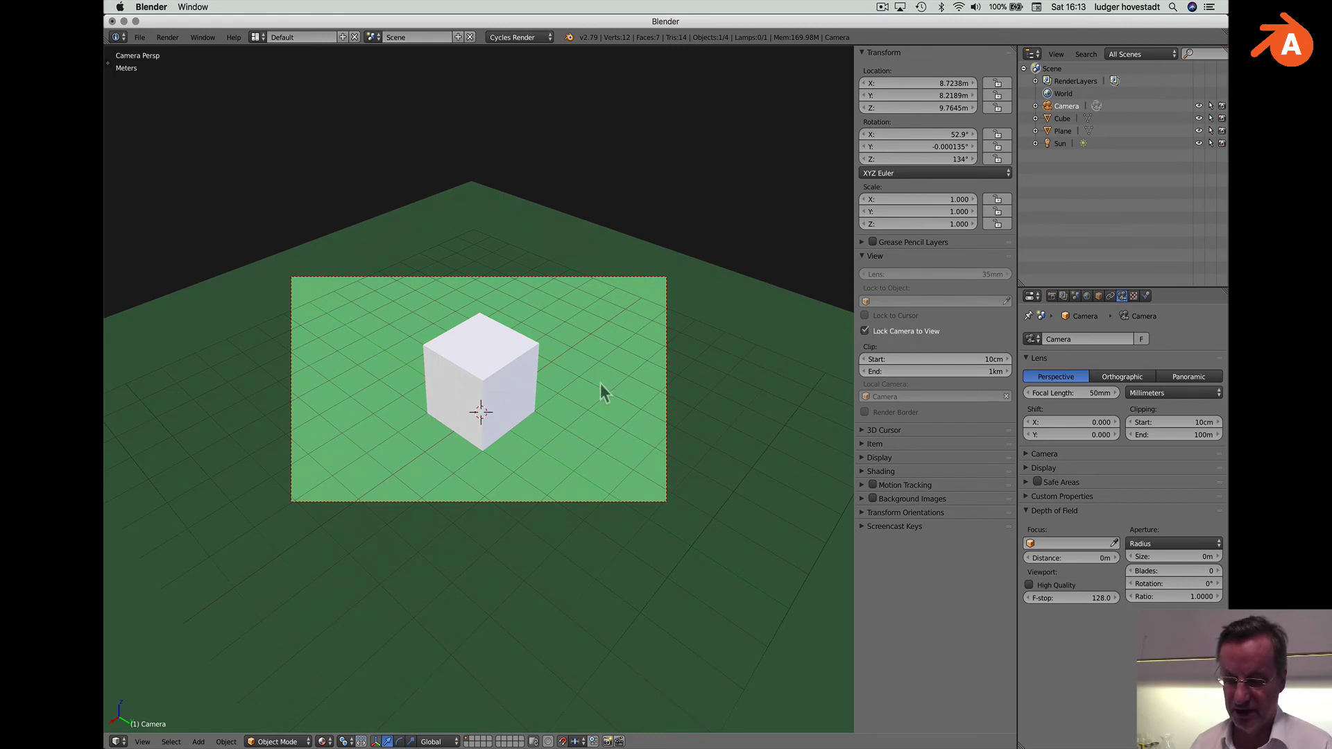
pyautogui.scroll(2, 600, 383)
pyautogui.scroll(-3, 601, 383)
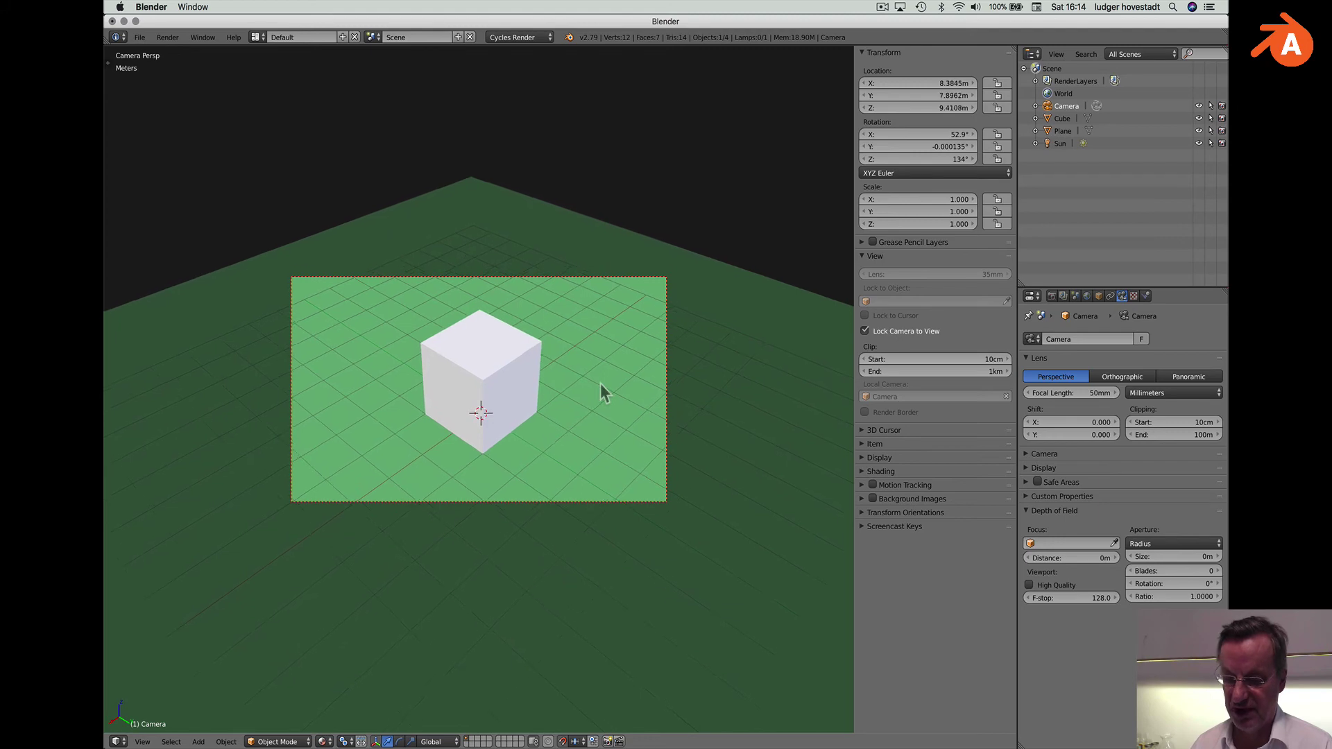
# Return to camera view, disable Lock Camera to View, and switch shading to Rendered.
pyautogui.press('0')
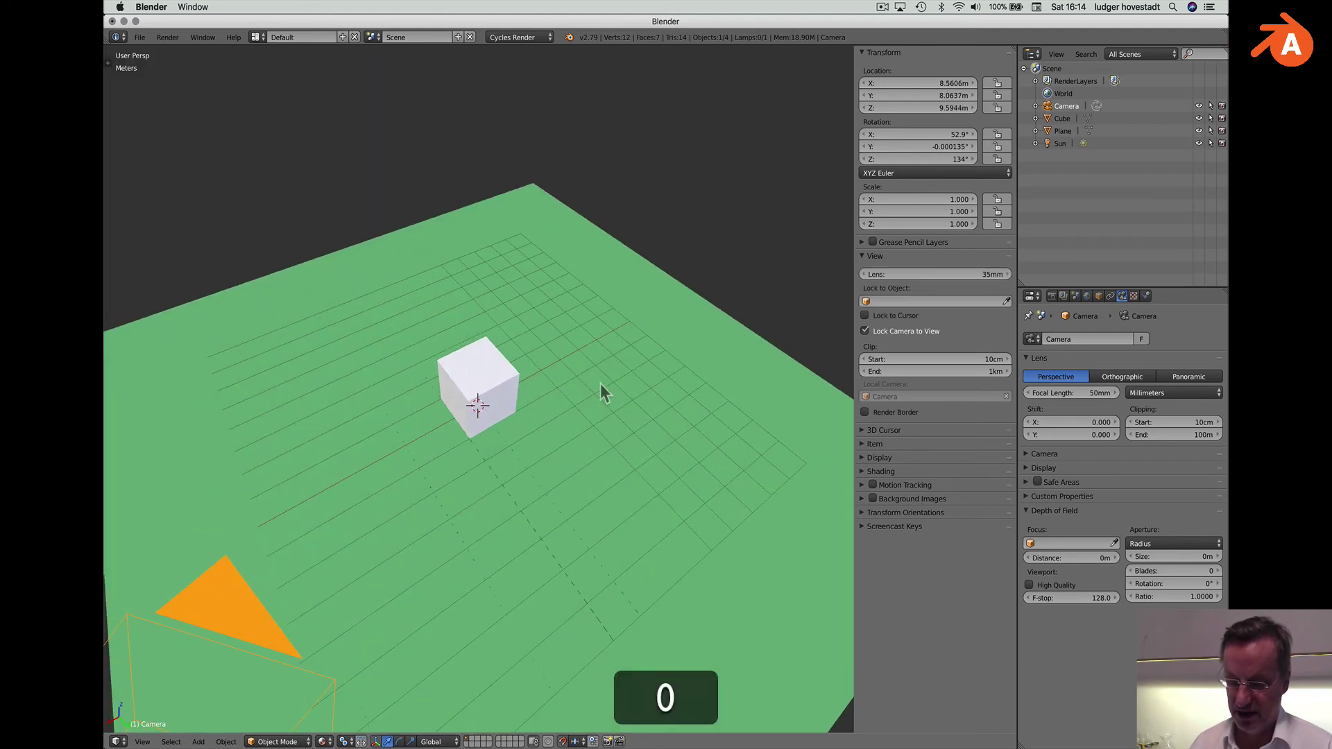
pyautogui.press('0')
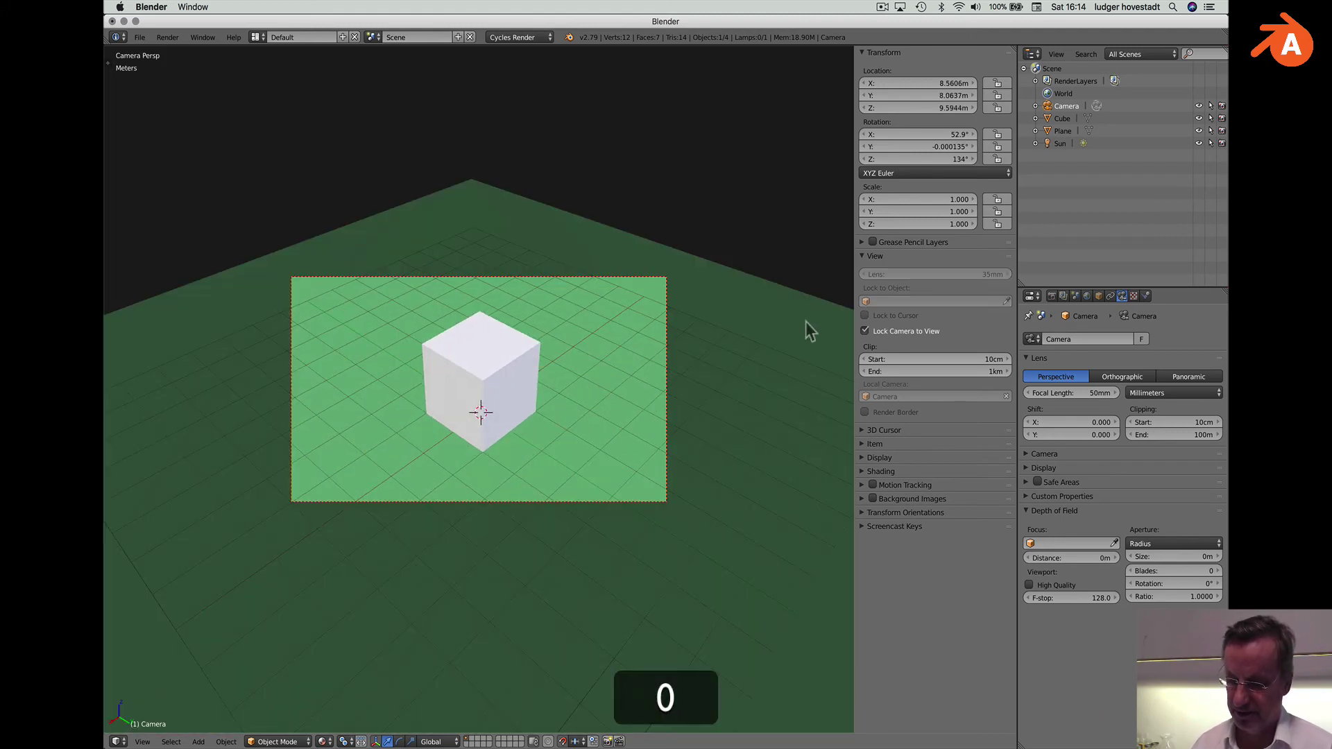
pyautogui.click(865, 332)
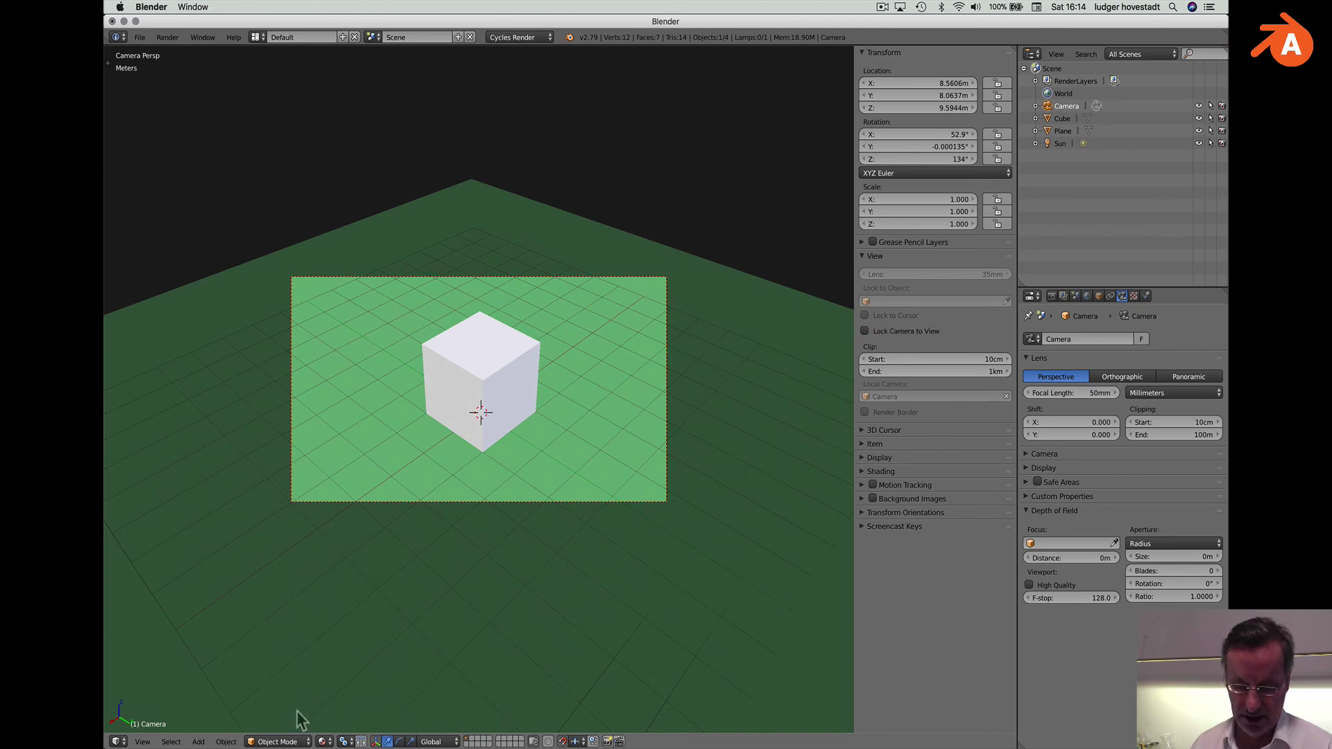
pyautogui.click(324, 741)
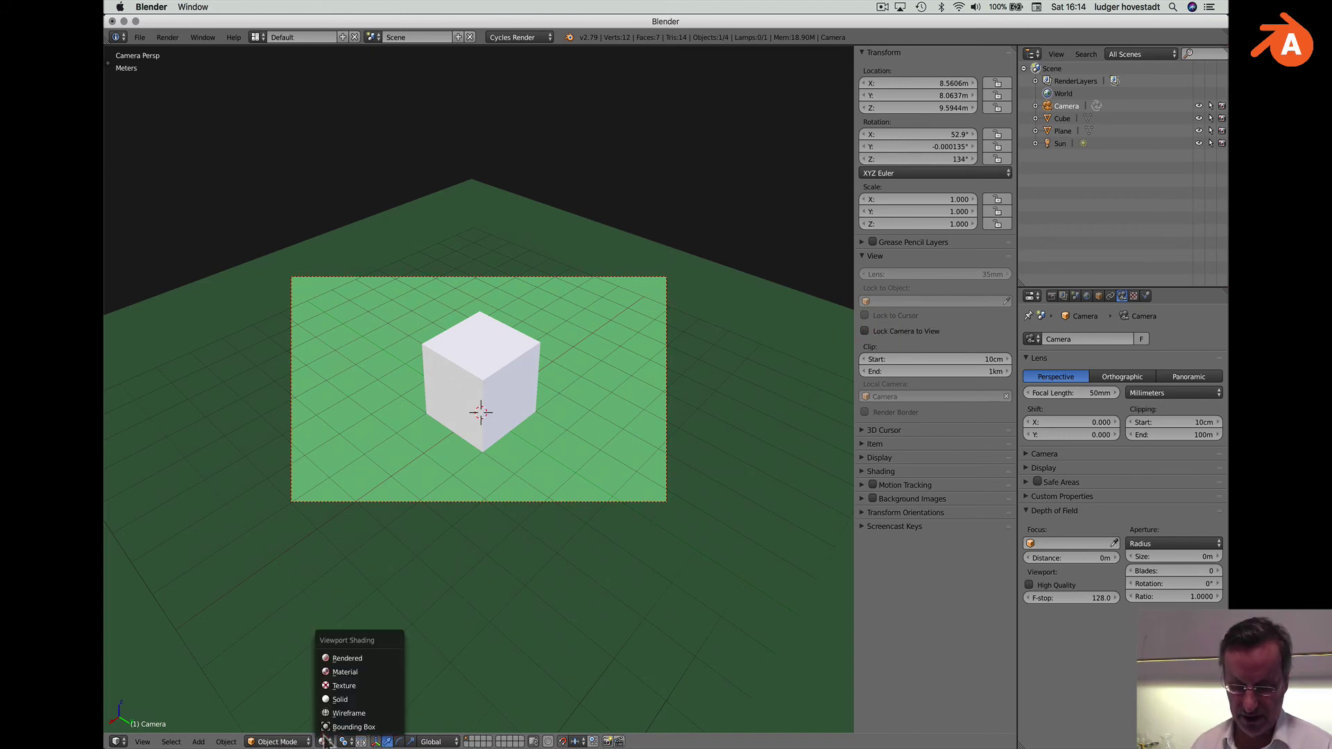
pyautogui.click(335, 661)
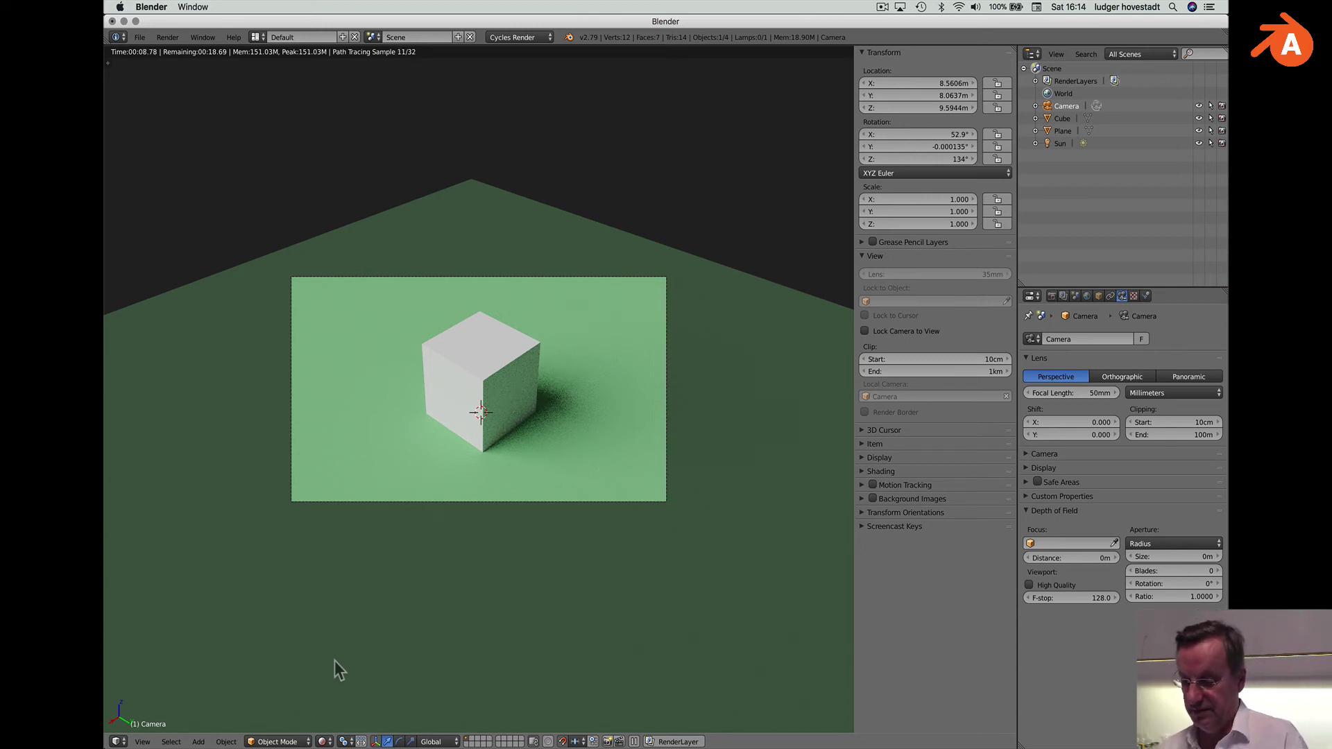
# Open the Render properties and drag the resolution scale down to 21%.
pyautogui.click(1052, 296)
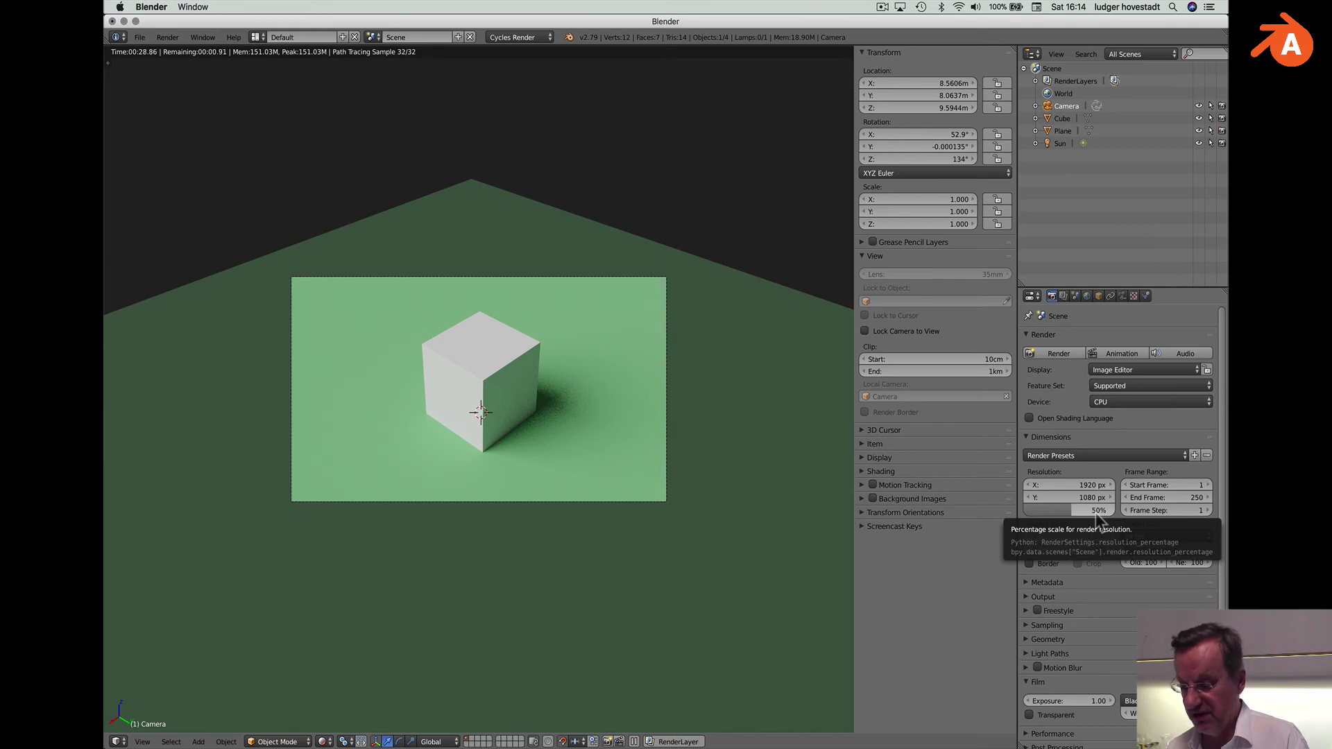
pyautogui.moveTo(1096, 514); pyautogui.dragTo(1049, 517)
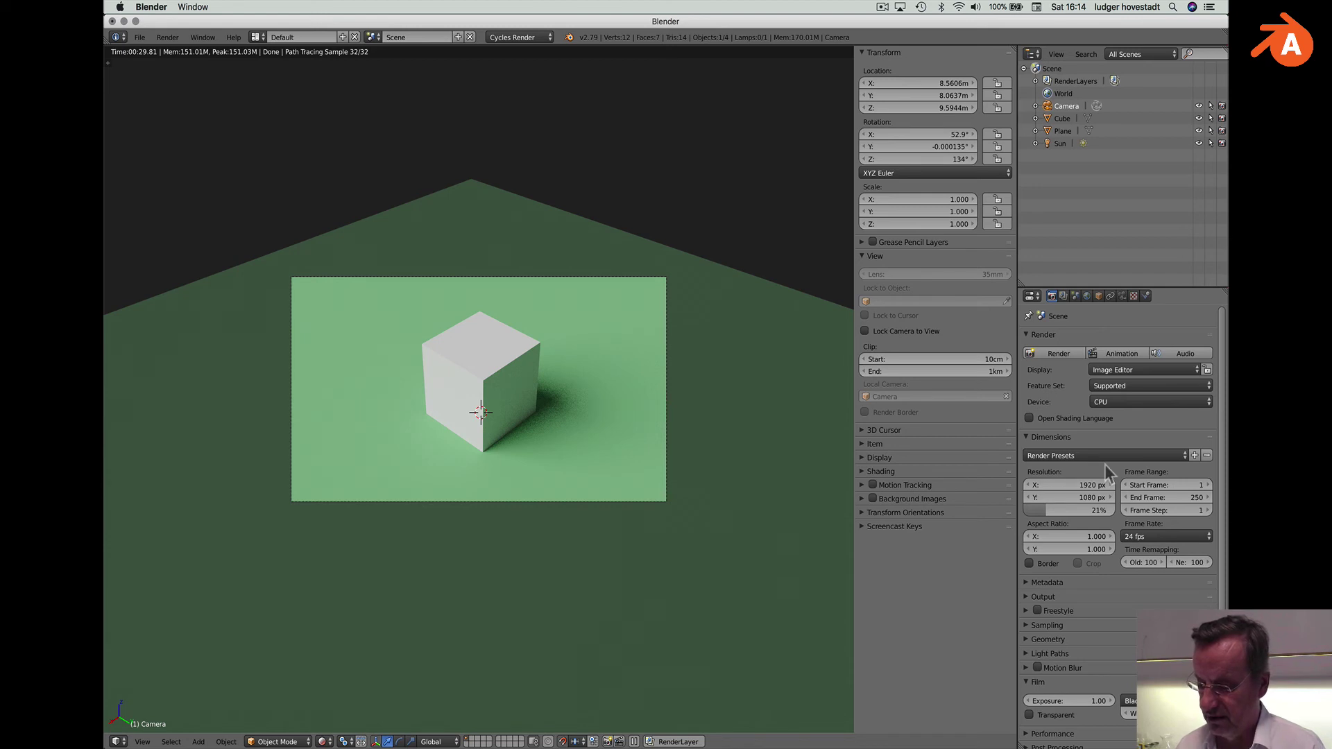
# Start a 21% test render and zoom into the Render Result image.
pyautogui.click(1060, 354)
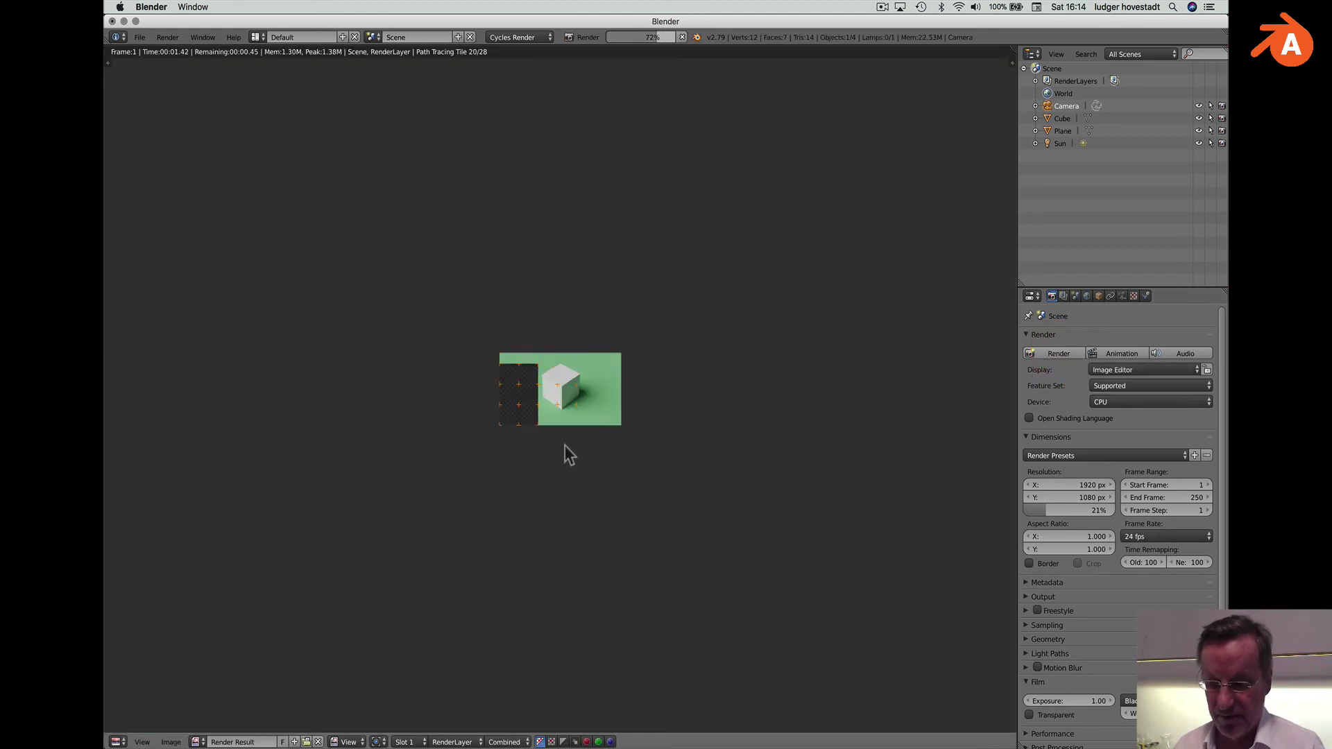
pyautogui.scroll(6, 565, 446)
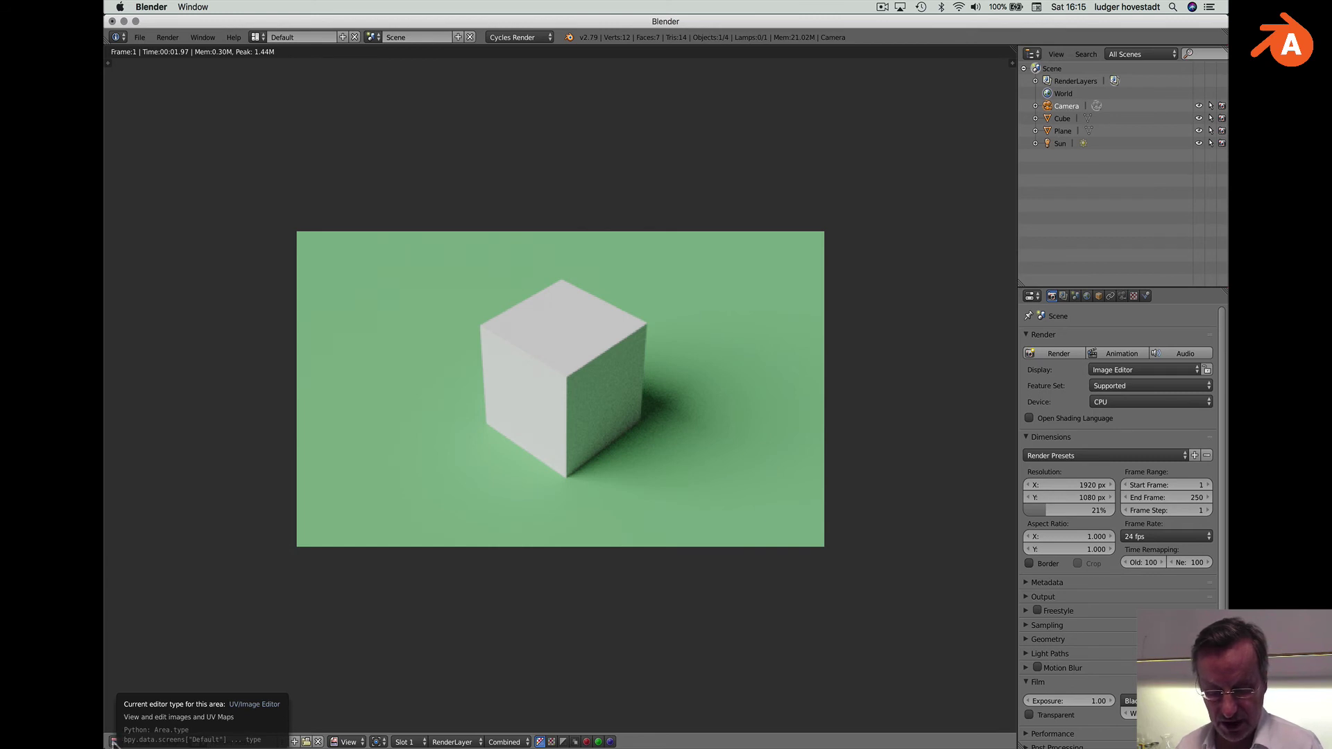
# Switch the area back to the 3D Viewport and raise the resolution scale to 100%.
pyautogui.click(114, 741)
pyautogui.click(127, 727)
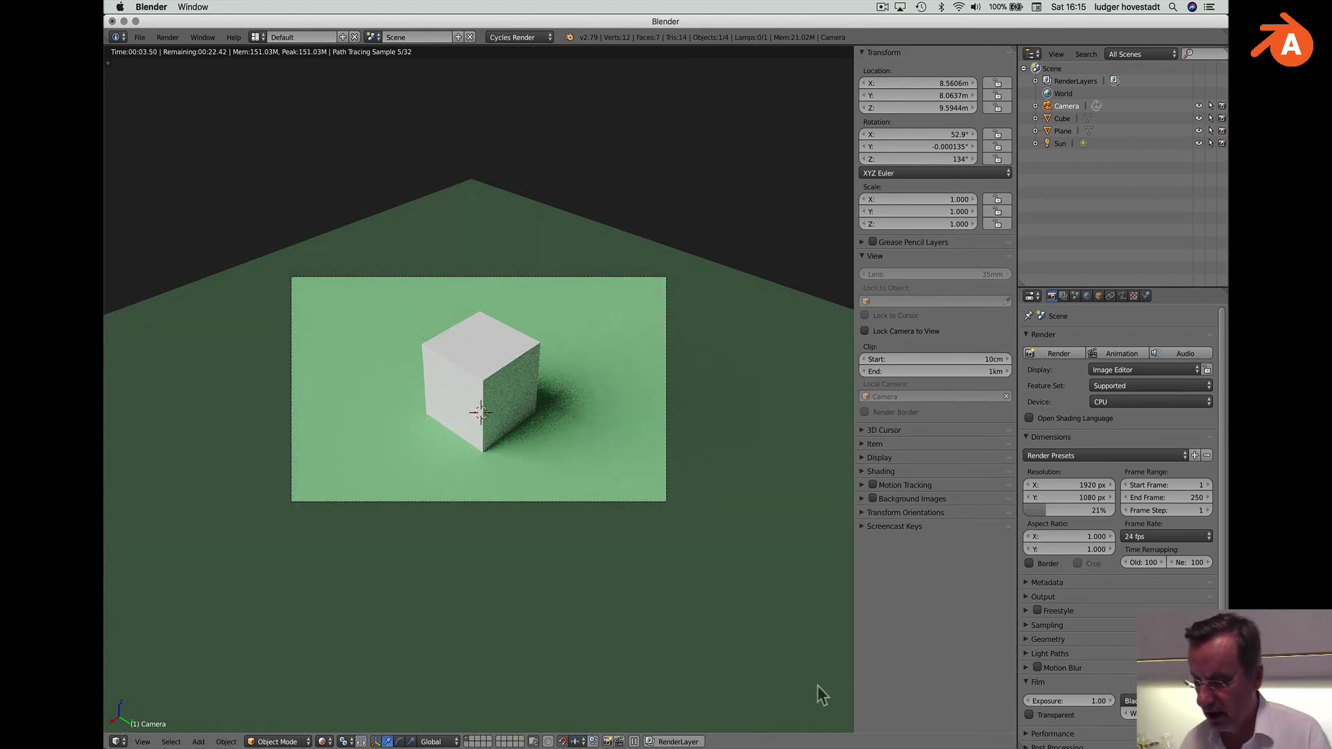
pyautogui.moveTo(1054, 511); pyautogui.dragTo(1115, 510)
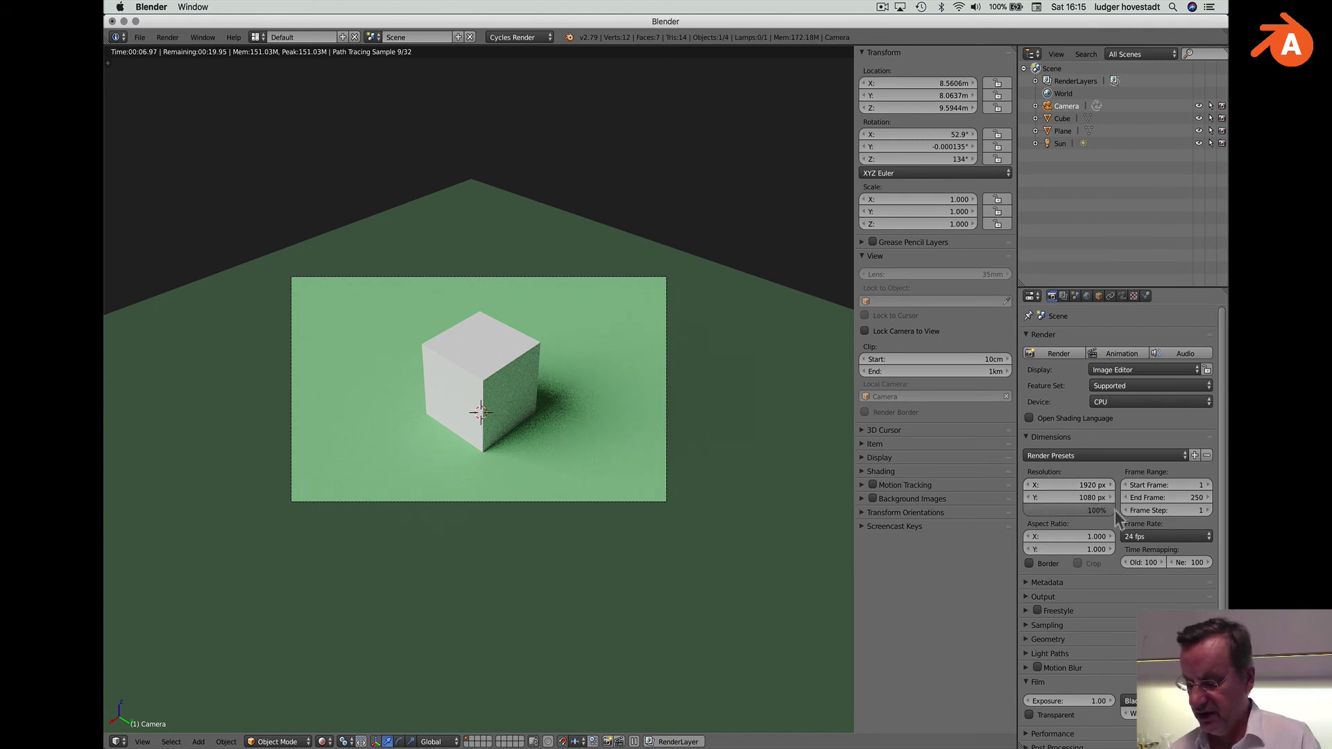
# Render the scene at full 1920×1080 and wait for it to finish.
pyautogui.click(1058, 355)
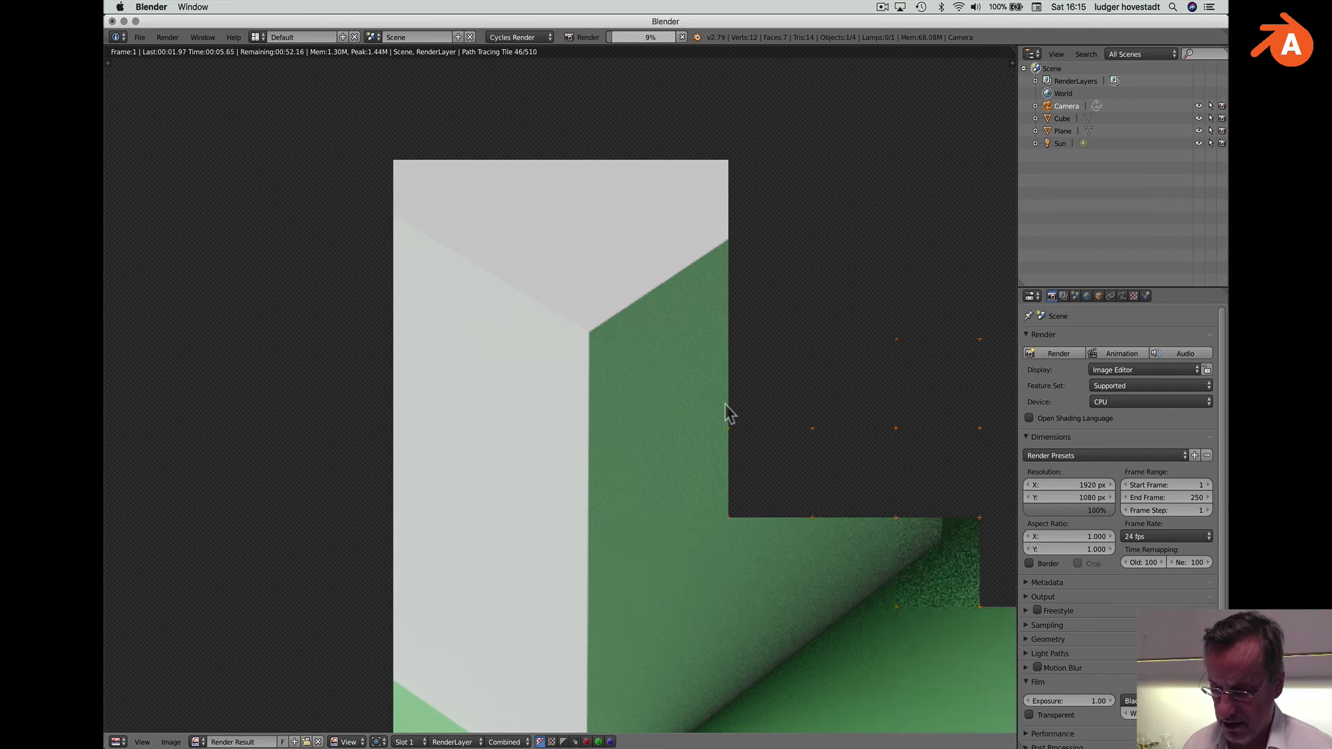
pyautogui.scroll(-3, 726, 413)
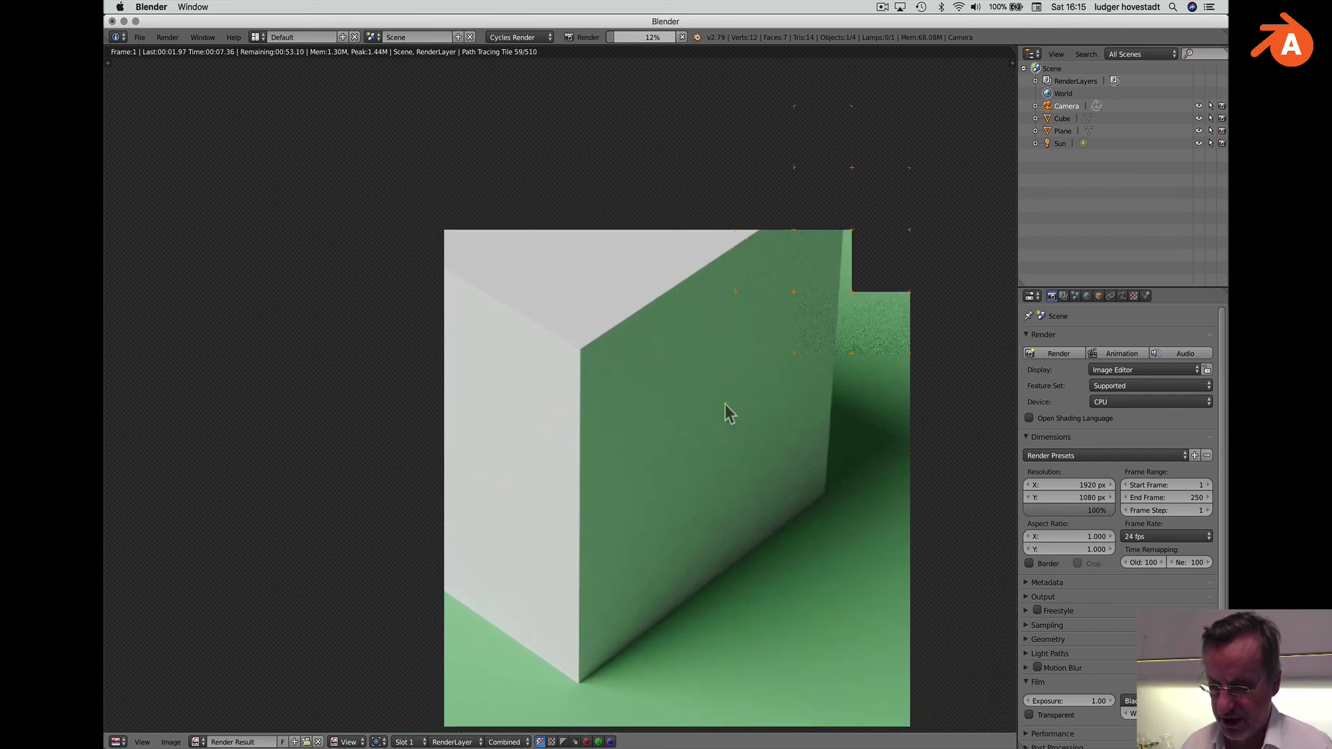
pyautogui.scroll(1, 725, 406)
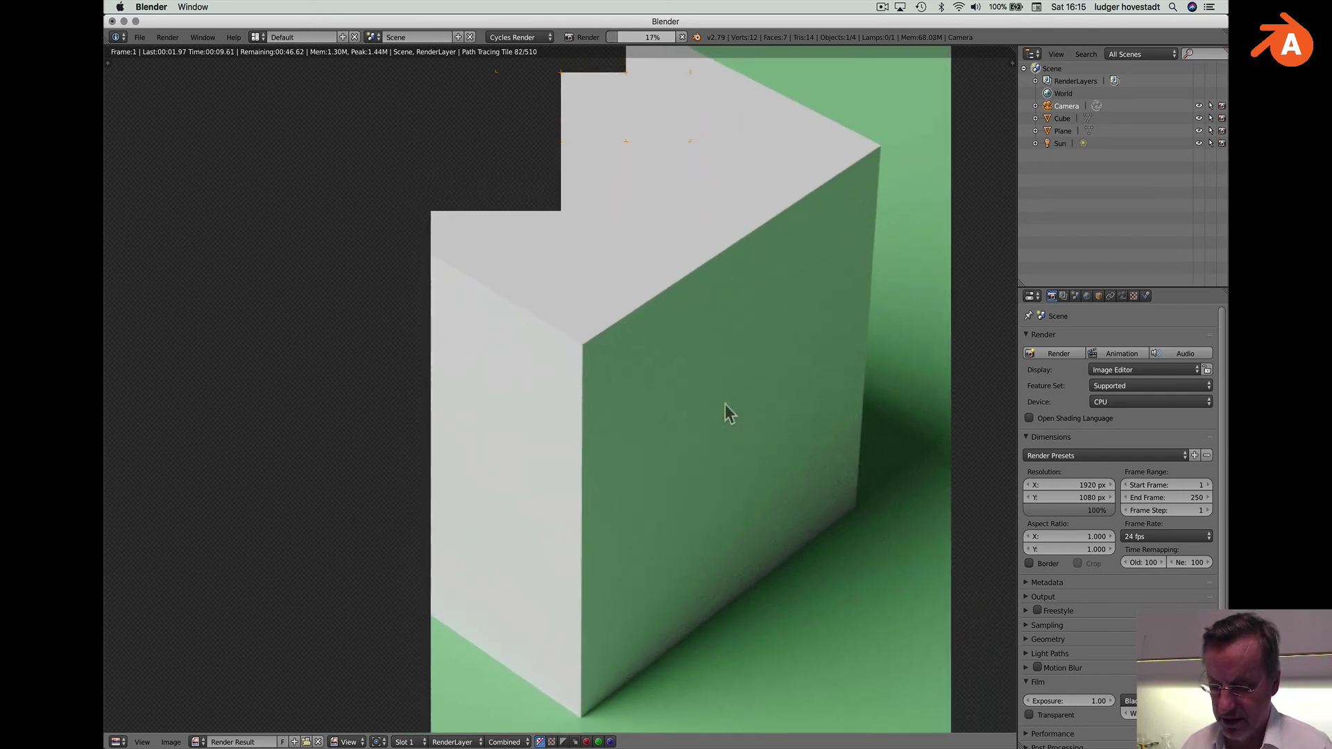
pyautogui.scroll(-1, 726, 404)
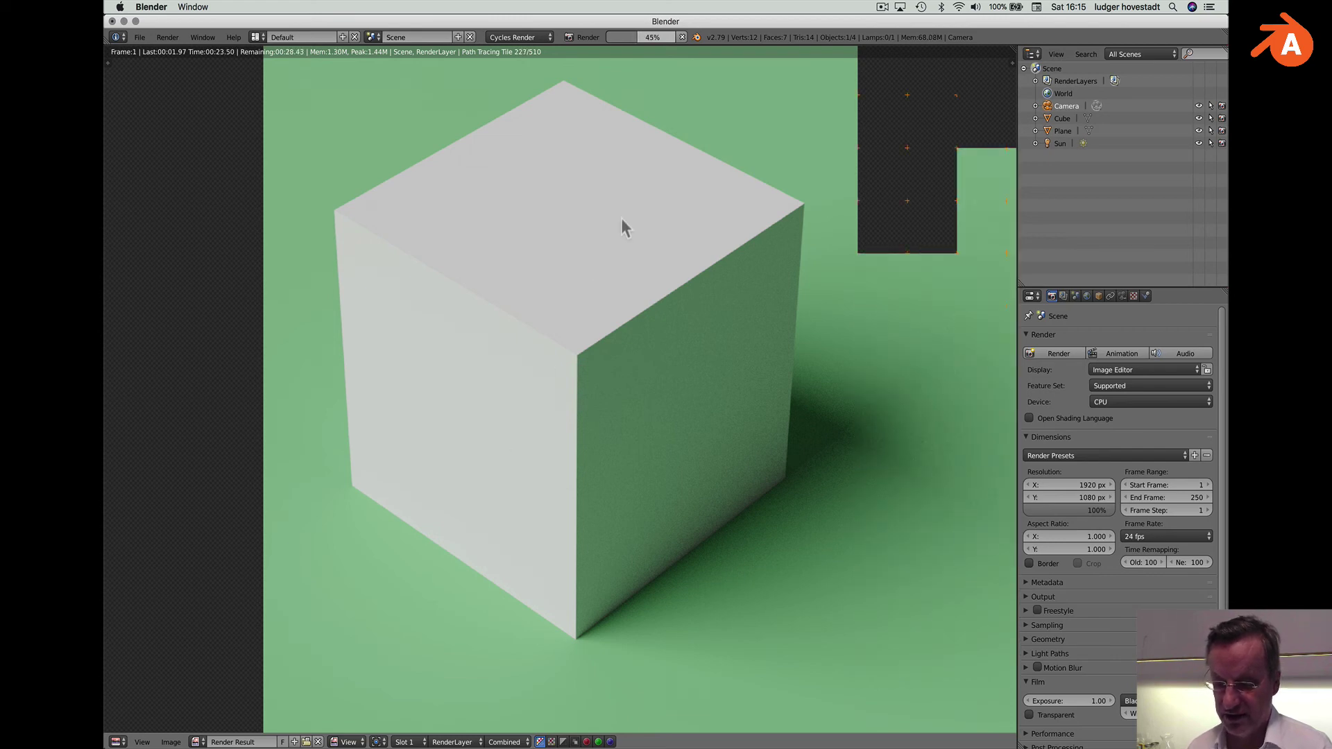
pyautogui.scroll(-3, 626, 254)
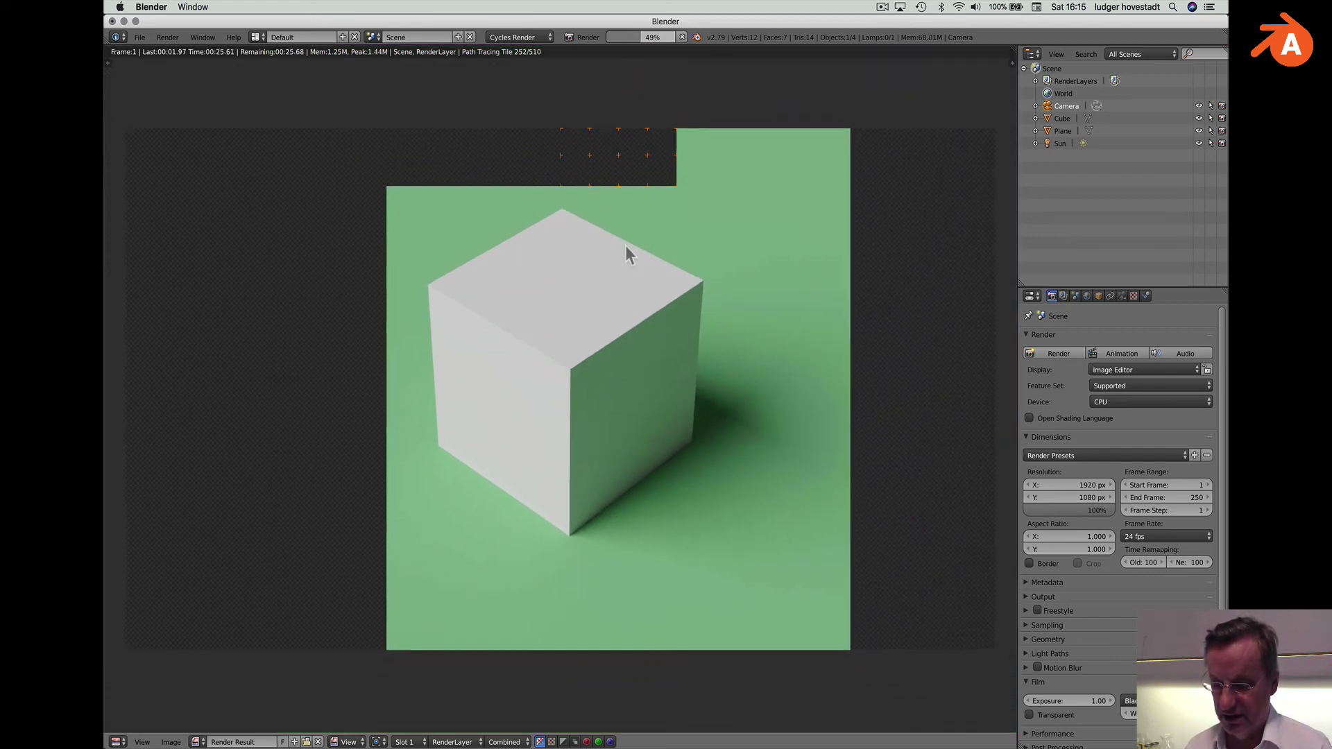
pyautogui.scroll(1, 626, 254)
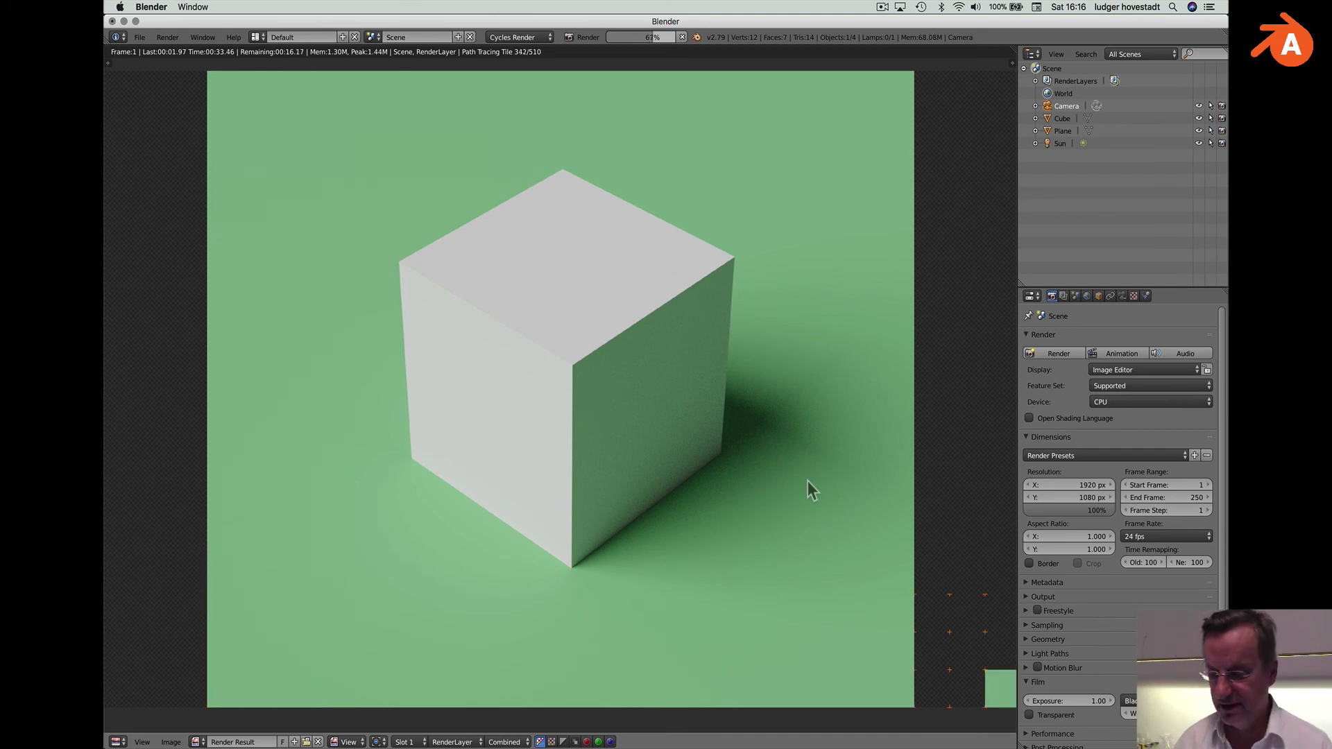
pyautogui.scroll(-2, 807, 480)
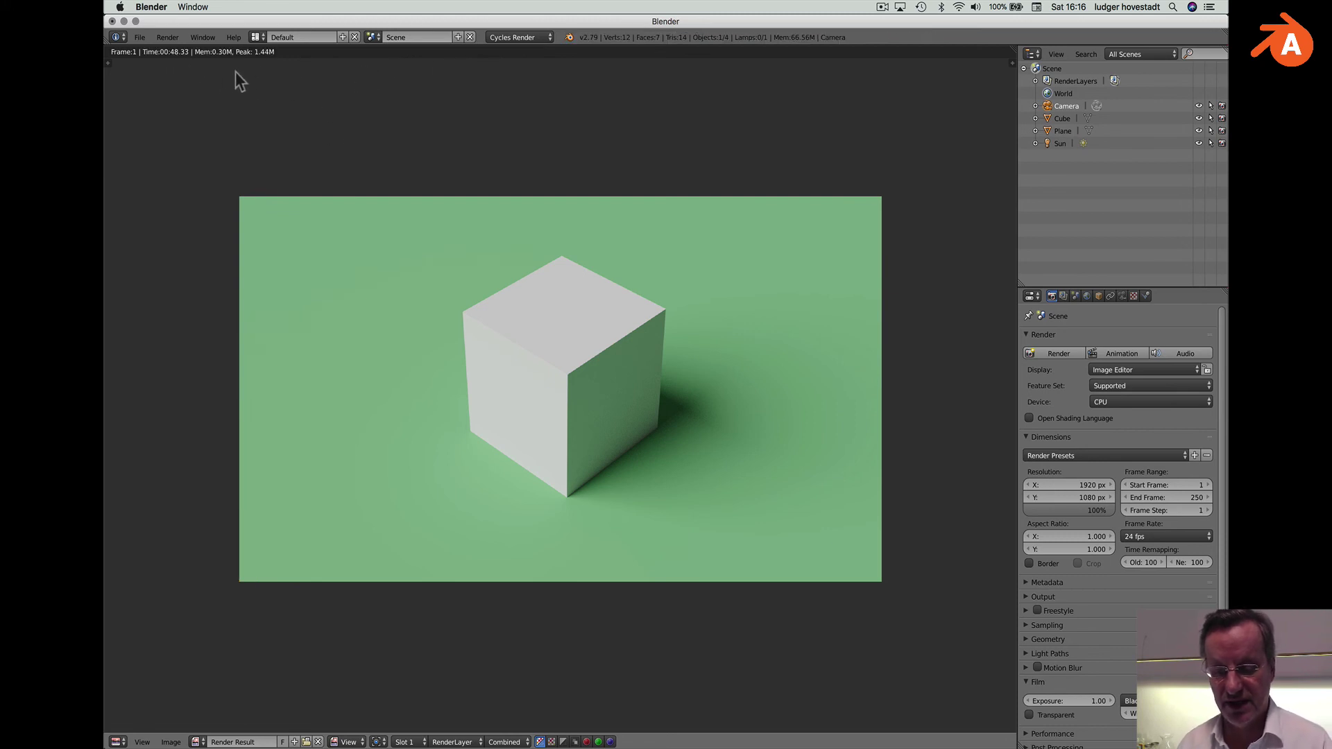
# In the maximized render area's Output settings, change File Format from PNG to JPEG with RGB colour at 90% quality.
pyautogui.hotkey('shift', 'Home')
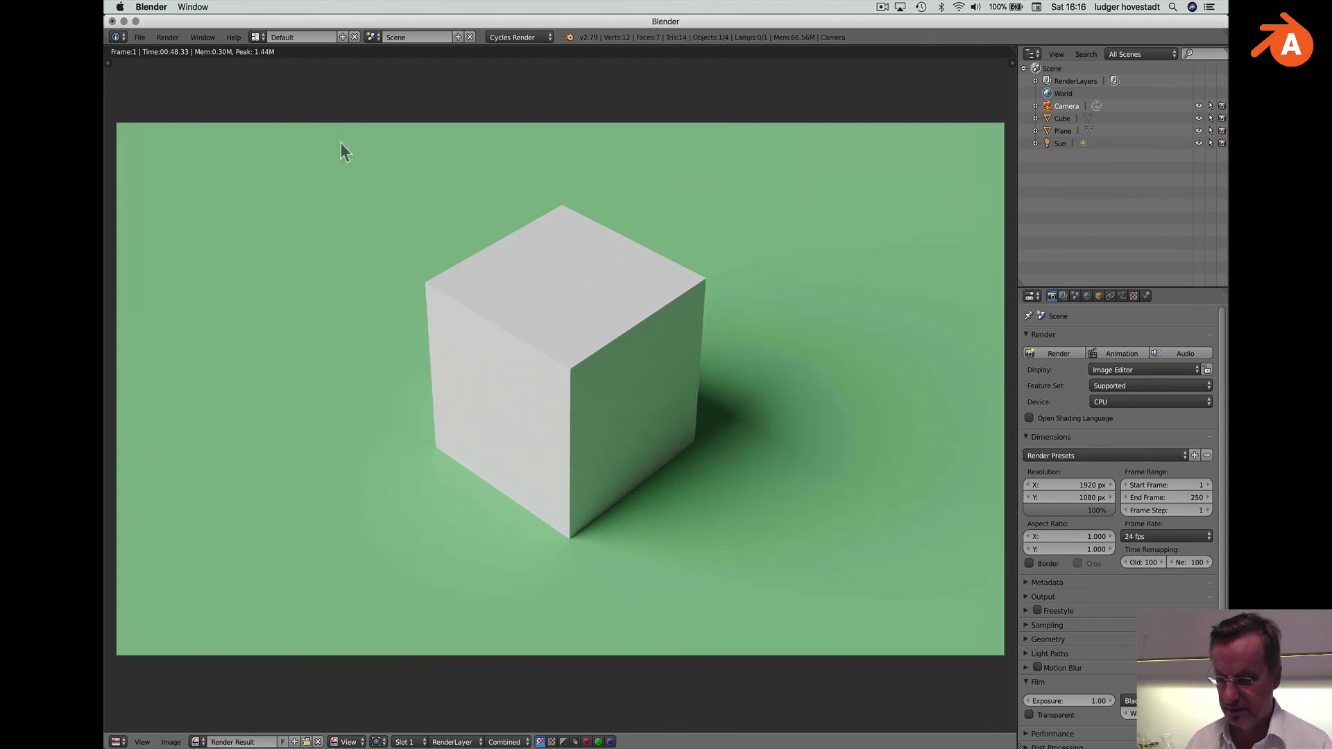
pyautogui.scroll(-1, 340, 143)
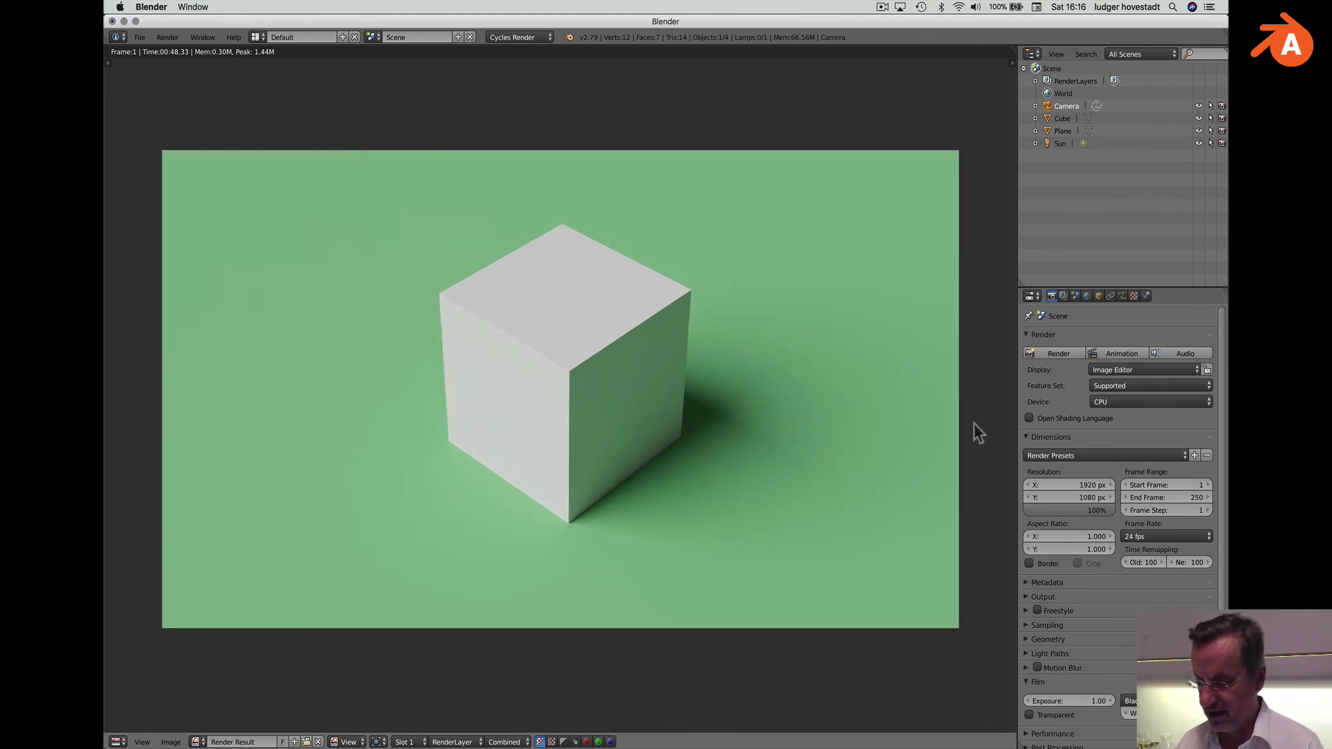
pyautogui.click(1025, 436)
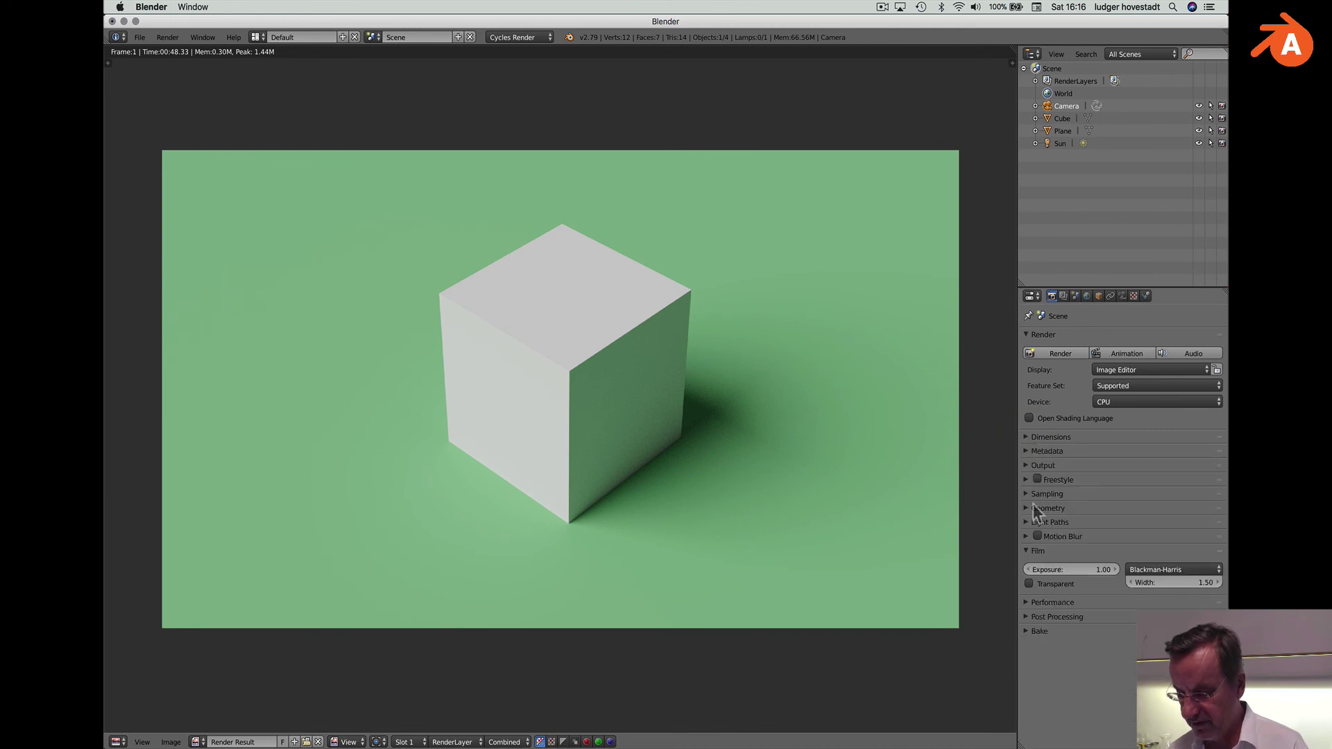
pyautogui.click(1027, 466)
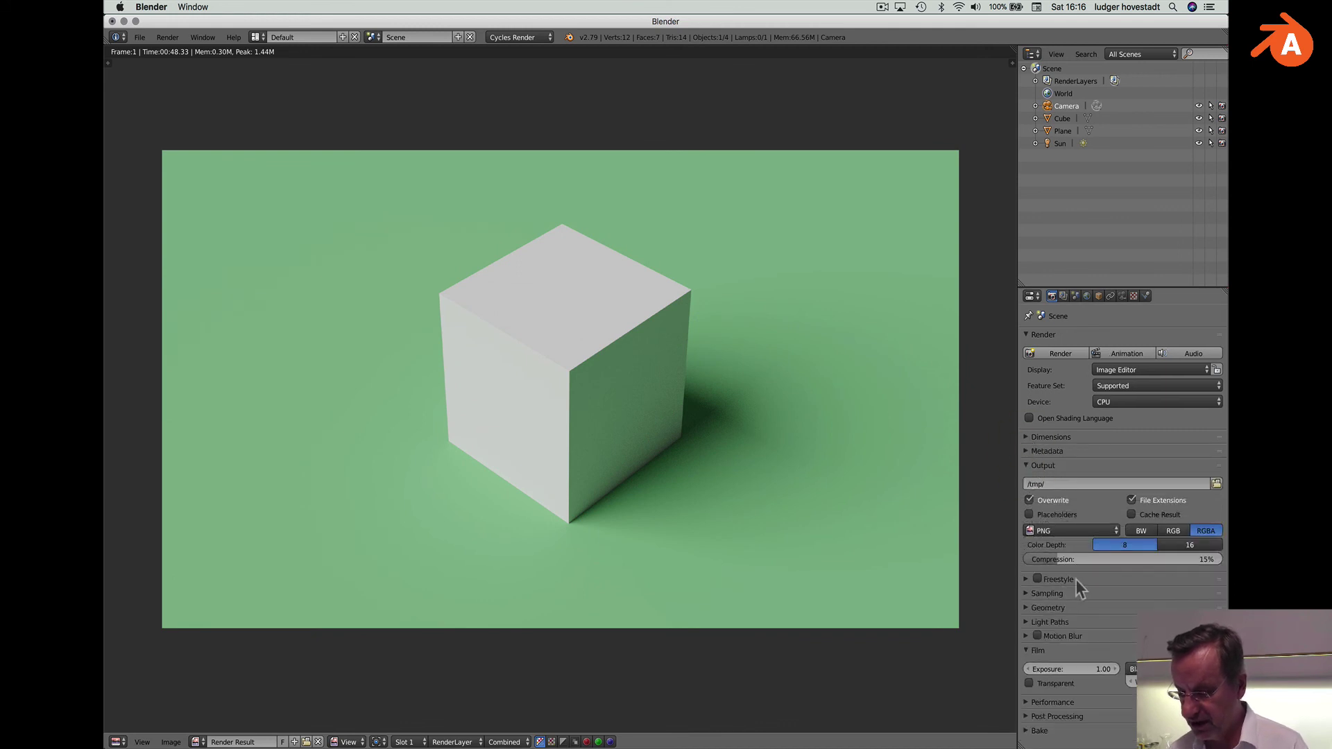
pyautogui.click(1070, 530)
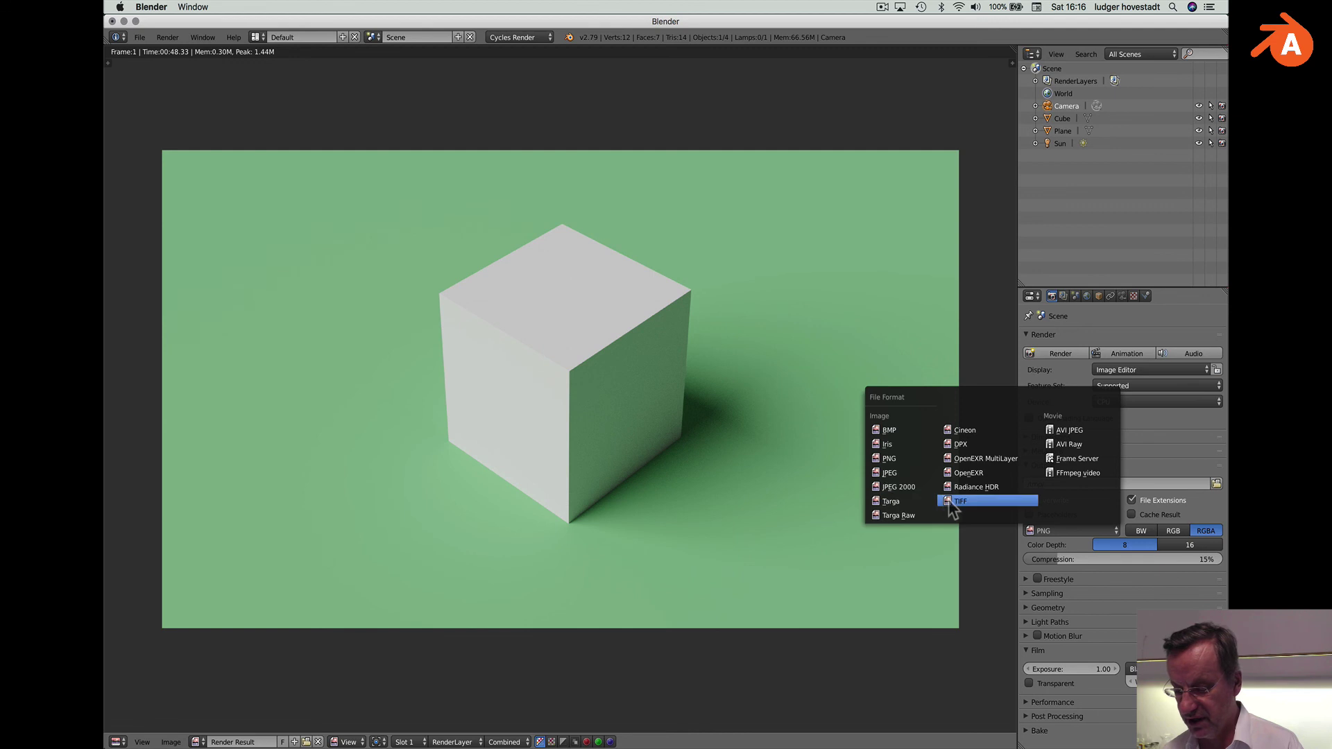
pyautogui.click(879, 472)
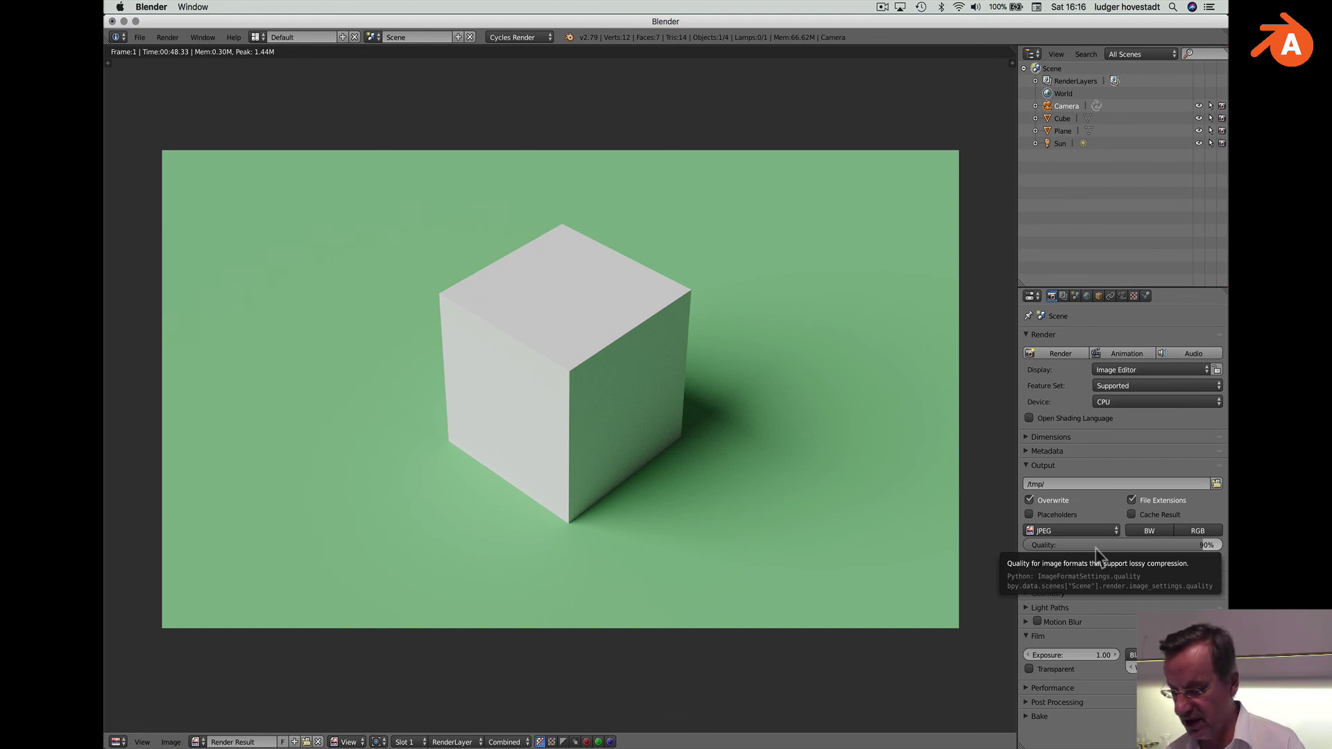
pyautogui.click(1199, 531)
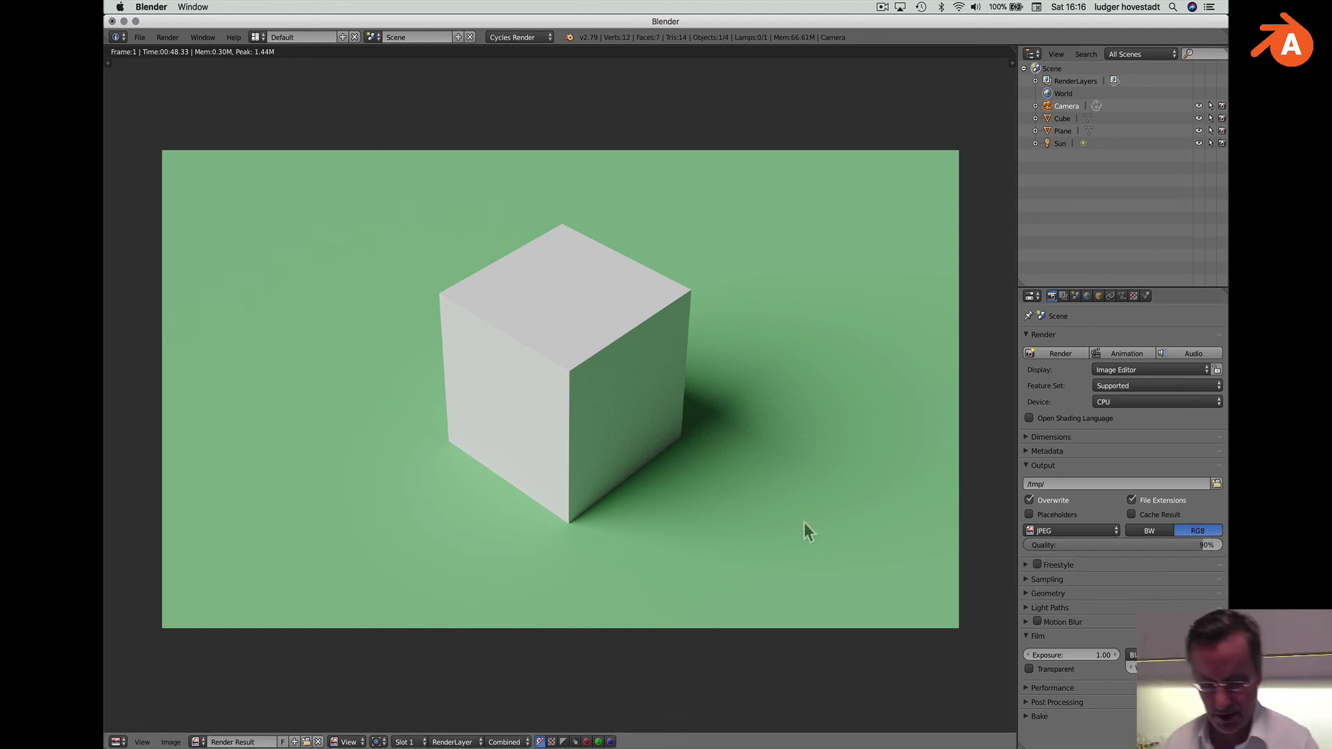
# Save the render as 'second rendering.jpg' in renderlings, then switch the area to 3D View.
pyautogui.click(171, 744)
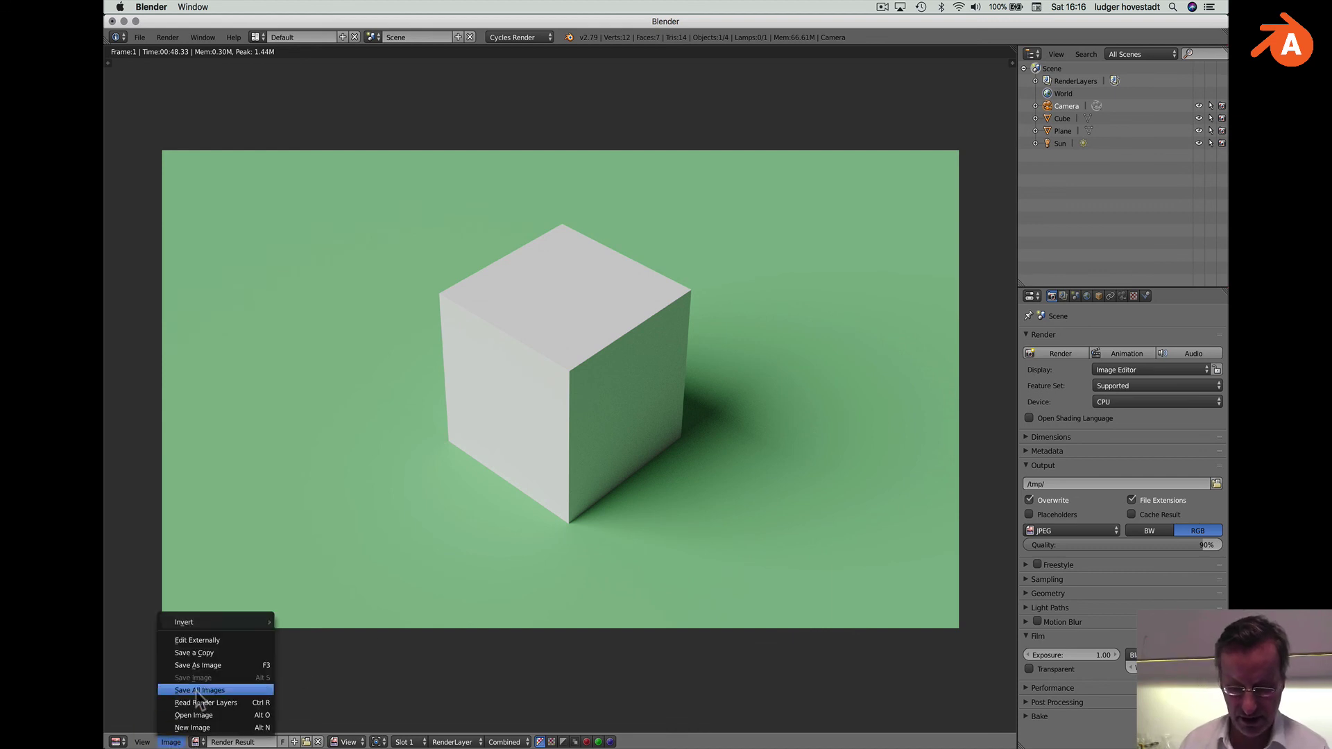
pyautogui.click(197, 666)
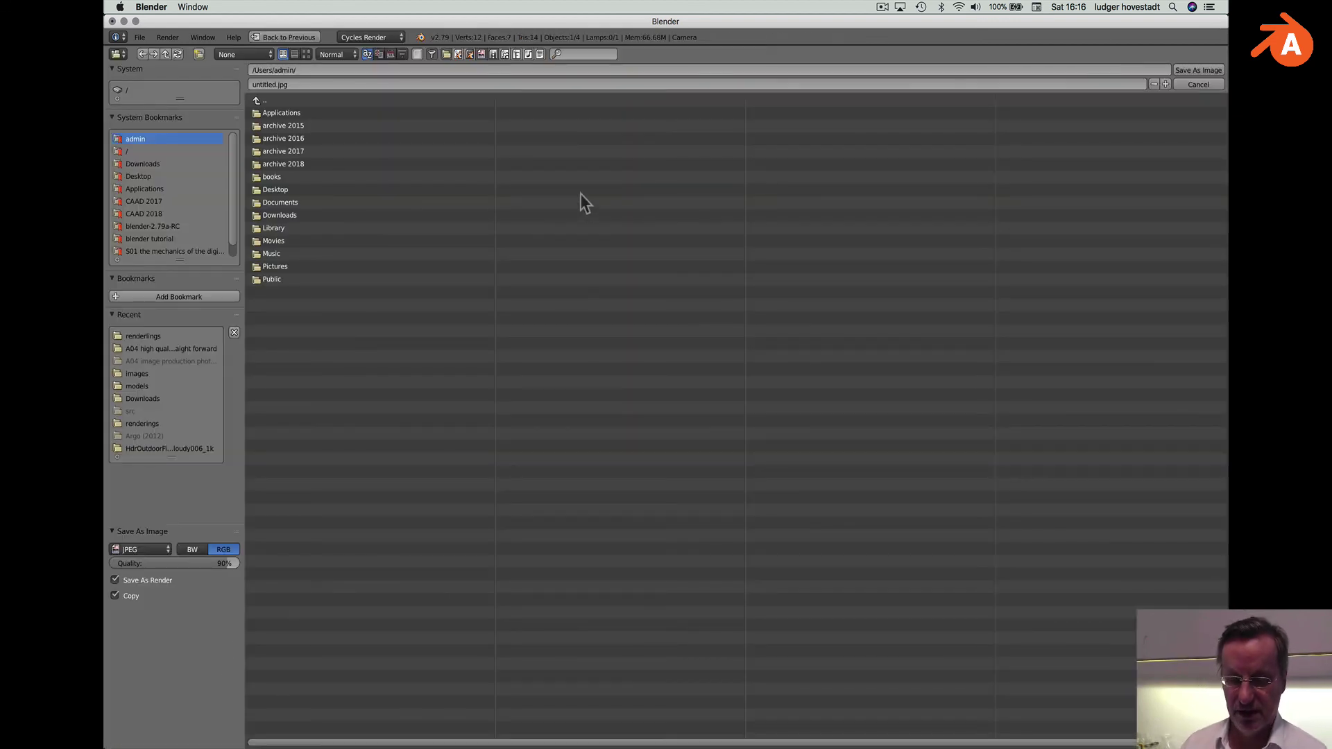
pyautogui.click(143, 337)
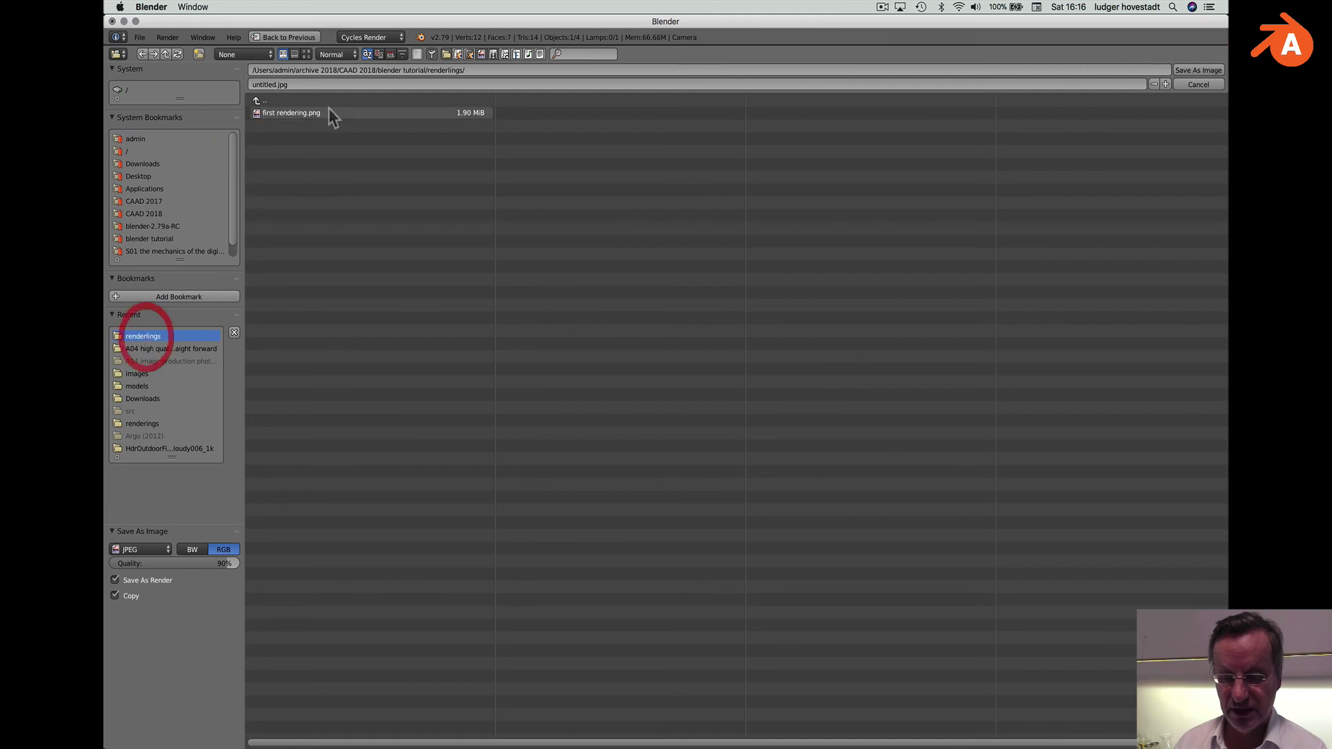
pyautogui.click(266, 85)
pyautogui.write('second rend')
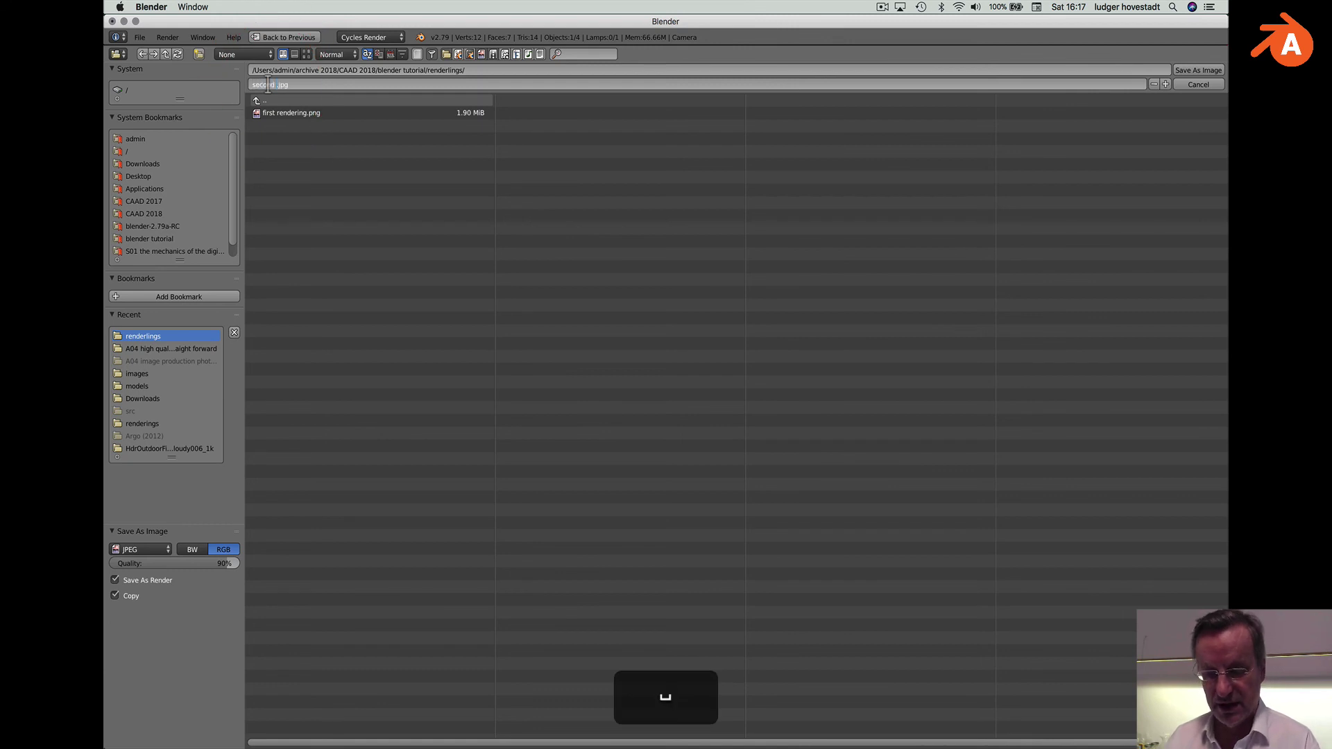
pyautogui.write('ering')
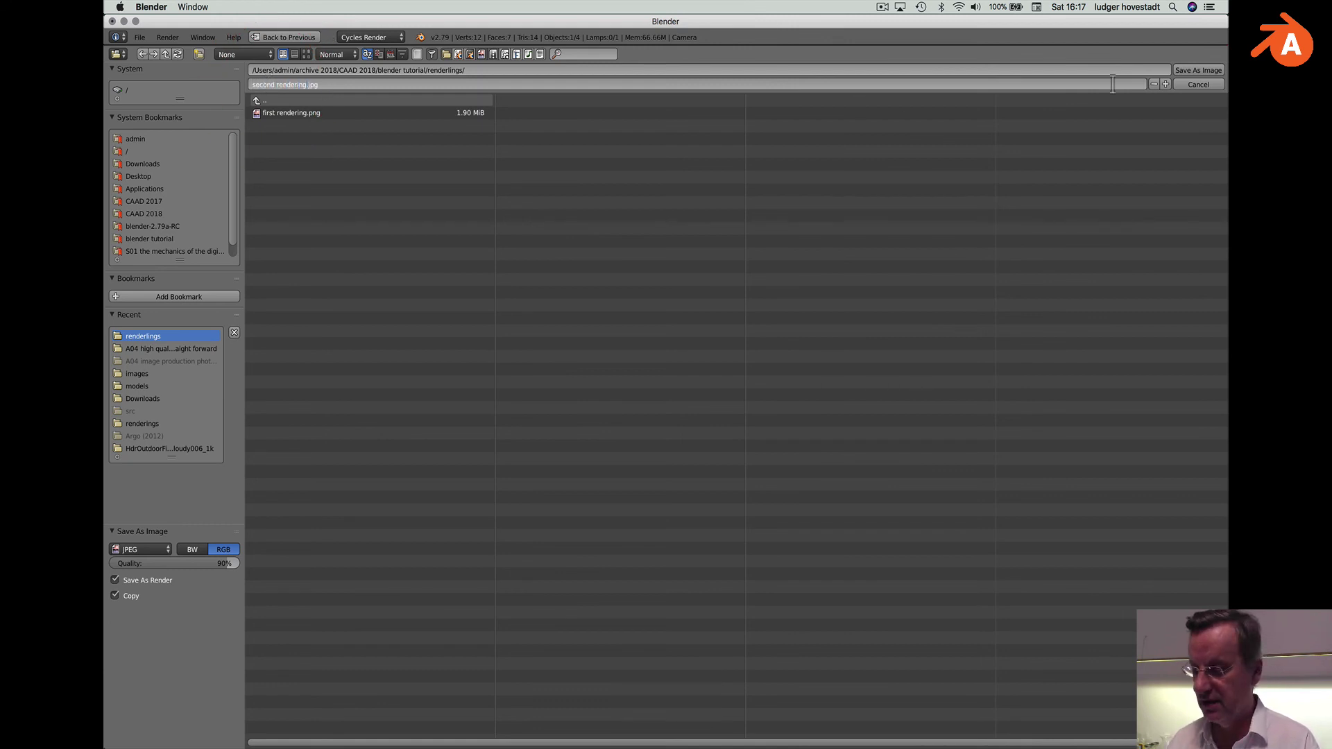
pyautogui.click(1208, 71)
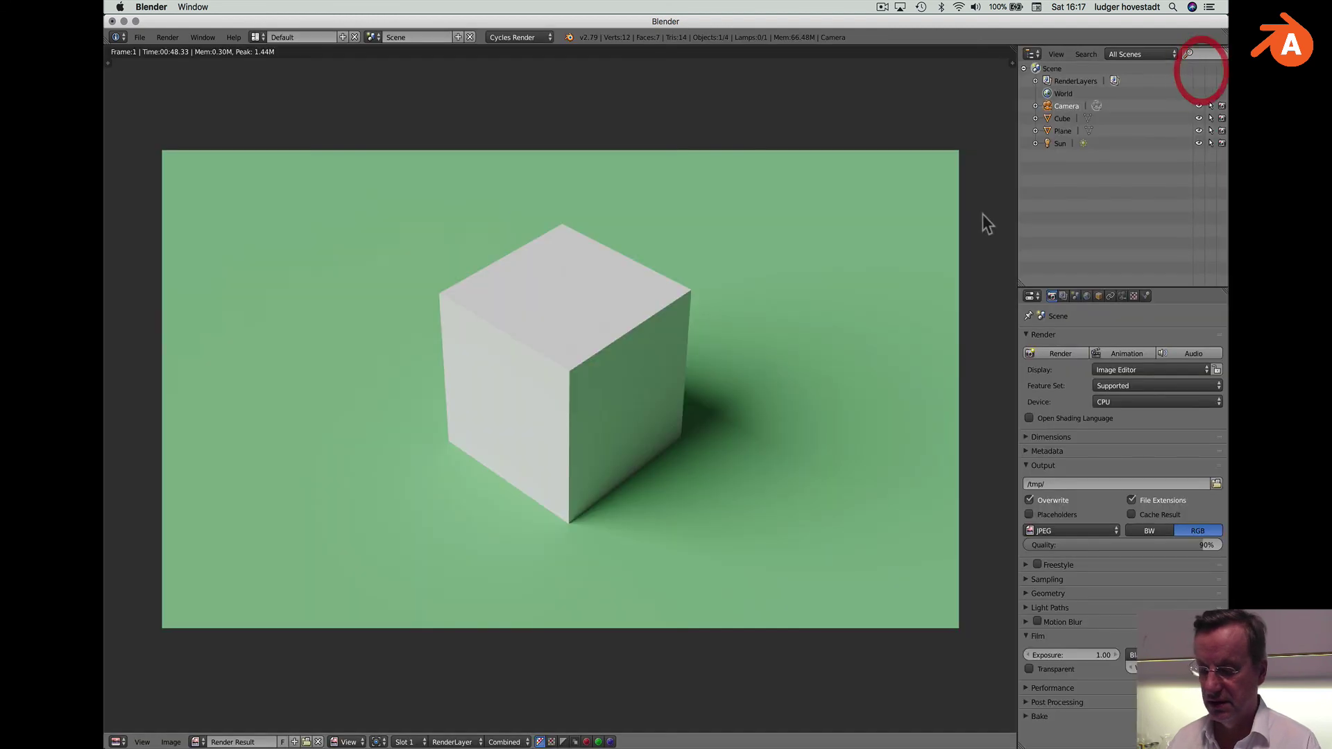
pyautogui.click(118, 742)
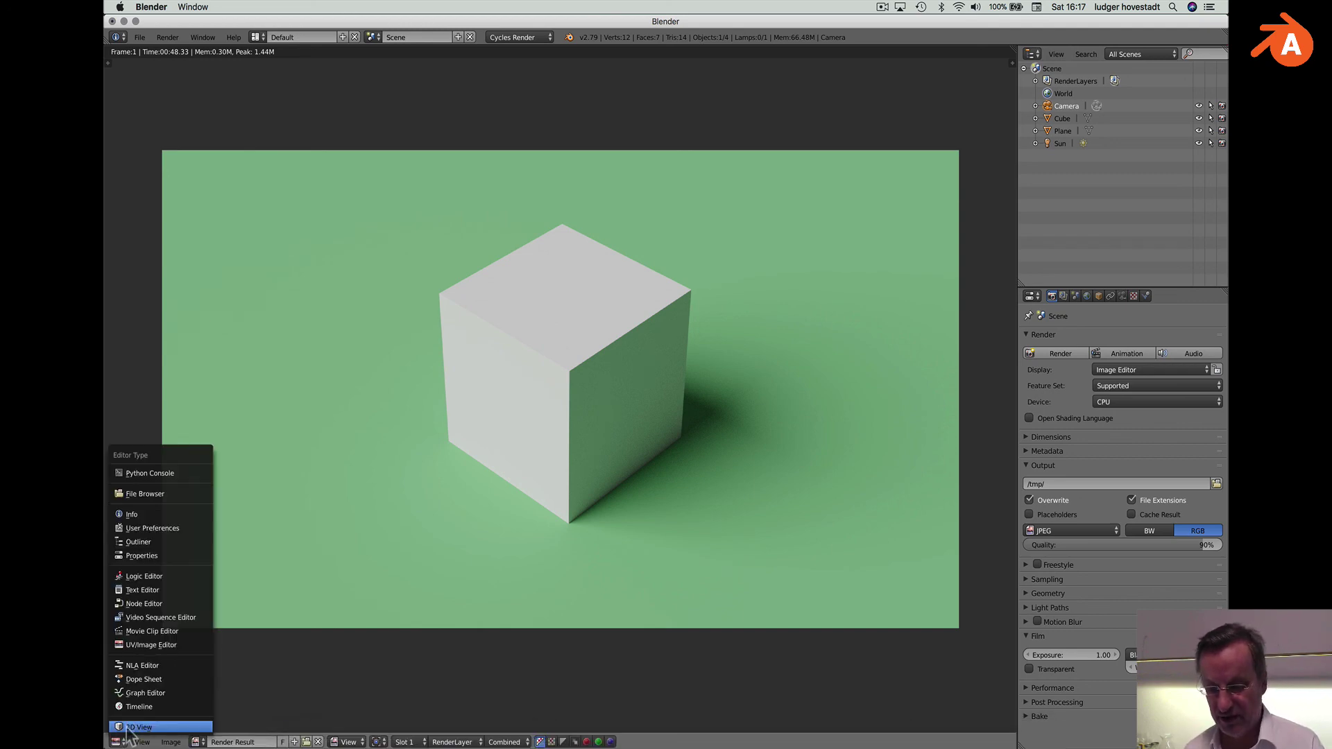
pyautogui.click(139, 727)
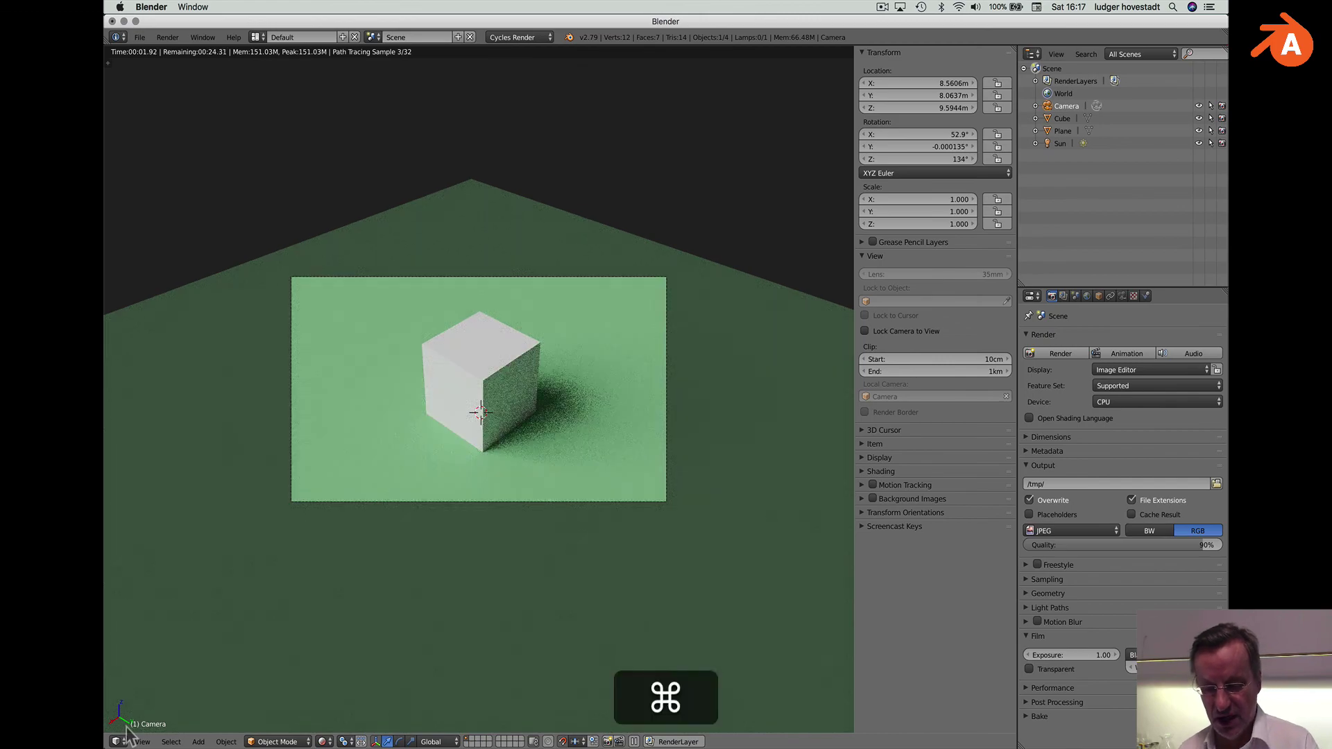
# In Finder, open blender tutorial > renderlings to show first rendering.png and second rendering.jpg.
pyautogui.press('super+Tab')
pyautogui.click(419, 395)
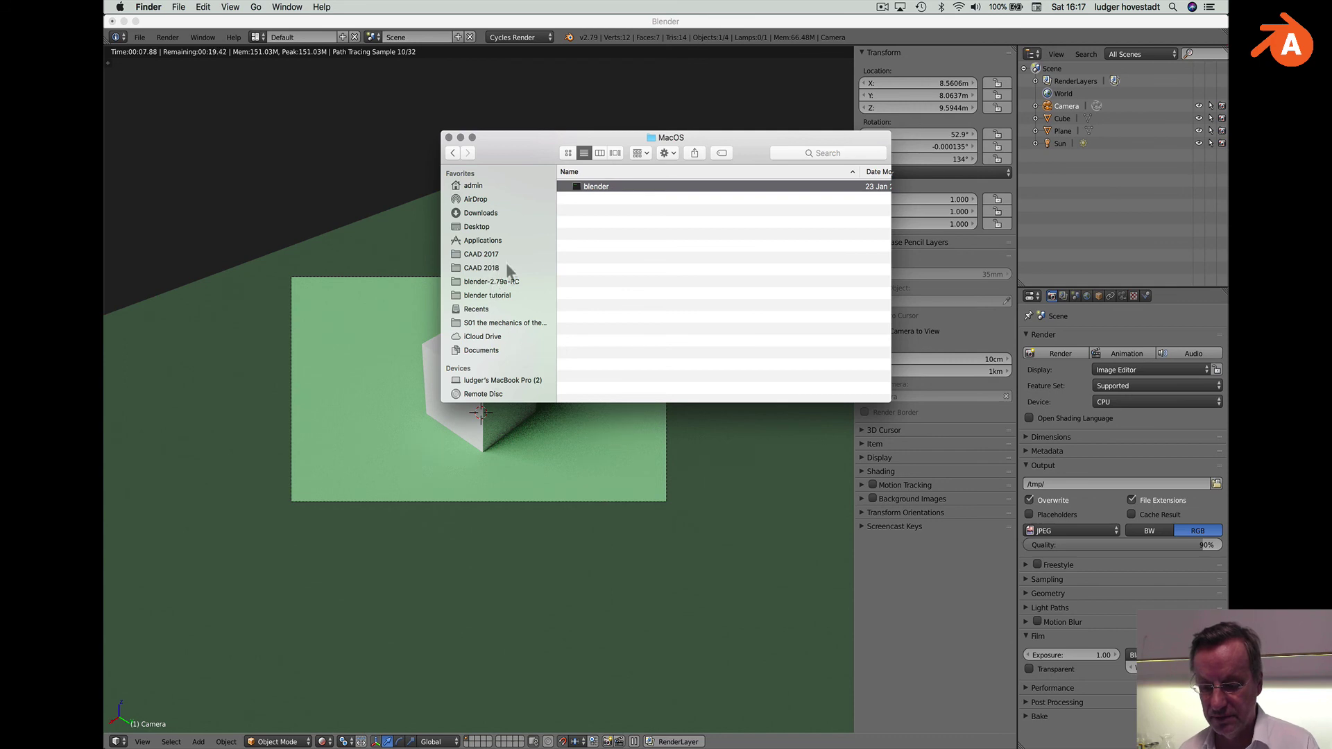
pyautogui.click(494, 297)
pyautogui.doubleClick(600, 201)
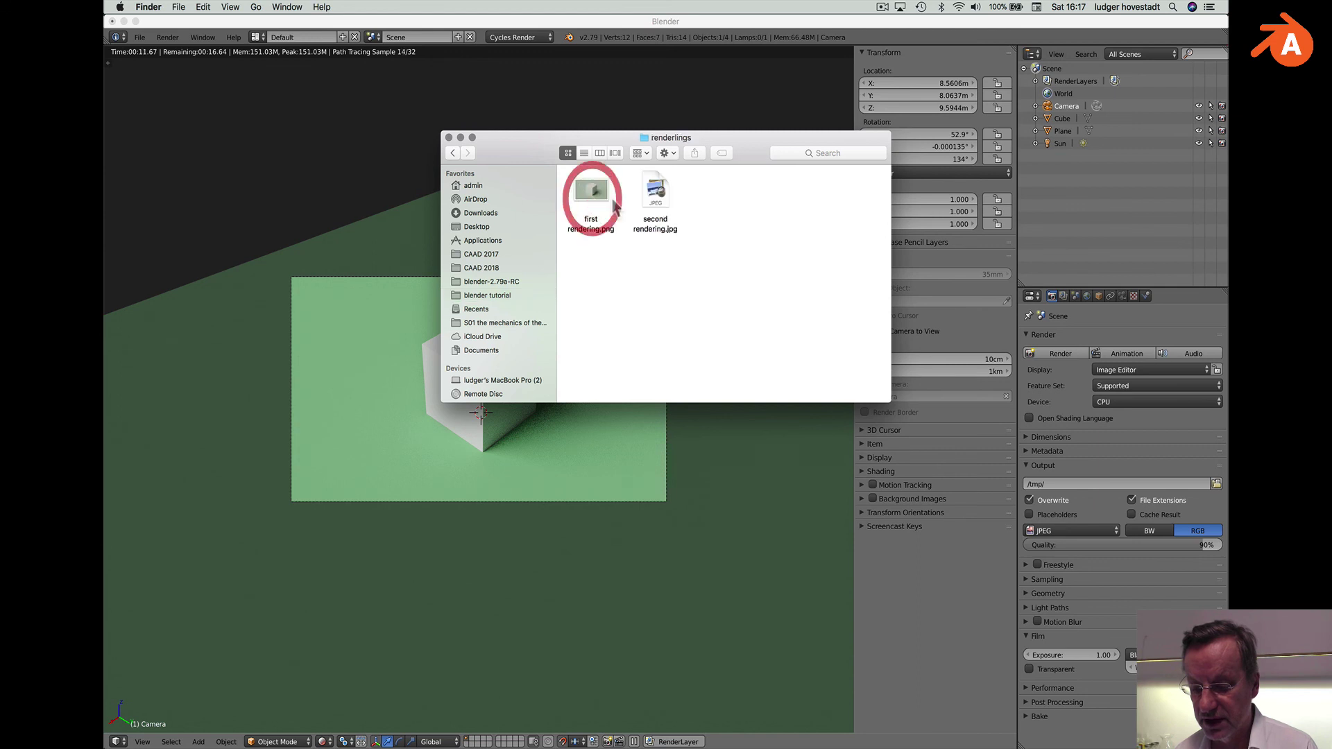
# Open second rendering.jpg in Preview full screen and zoom to inspect the cube's shadow.
pyautogui.doubleClick(655, 196)
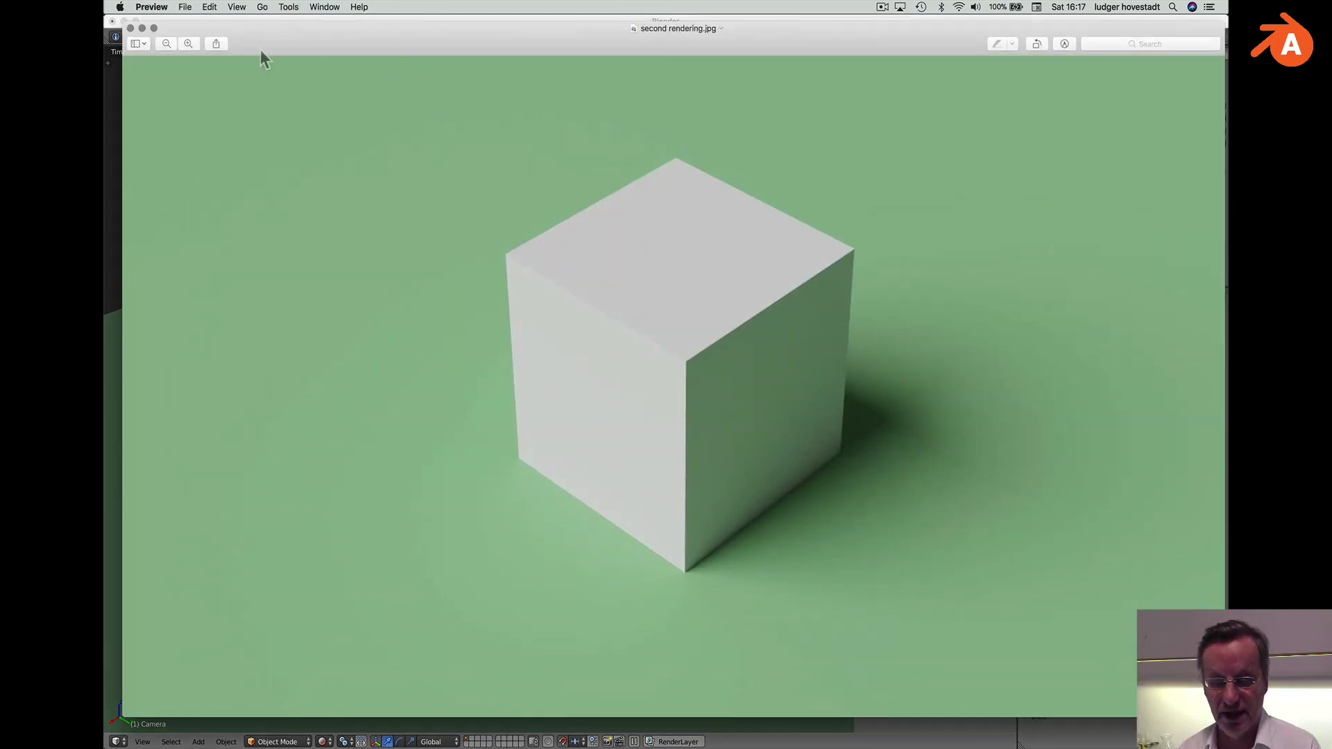
pyautogui.click(154, 28)
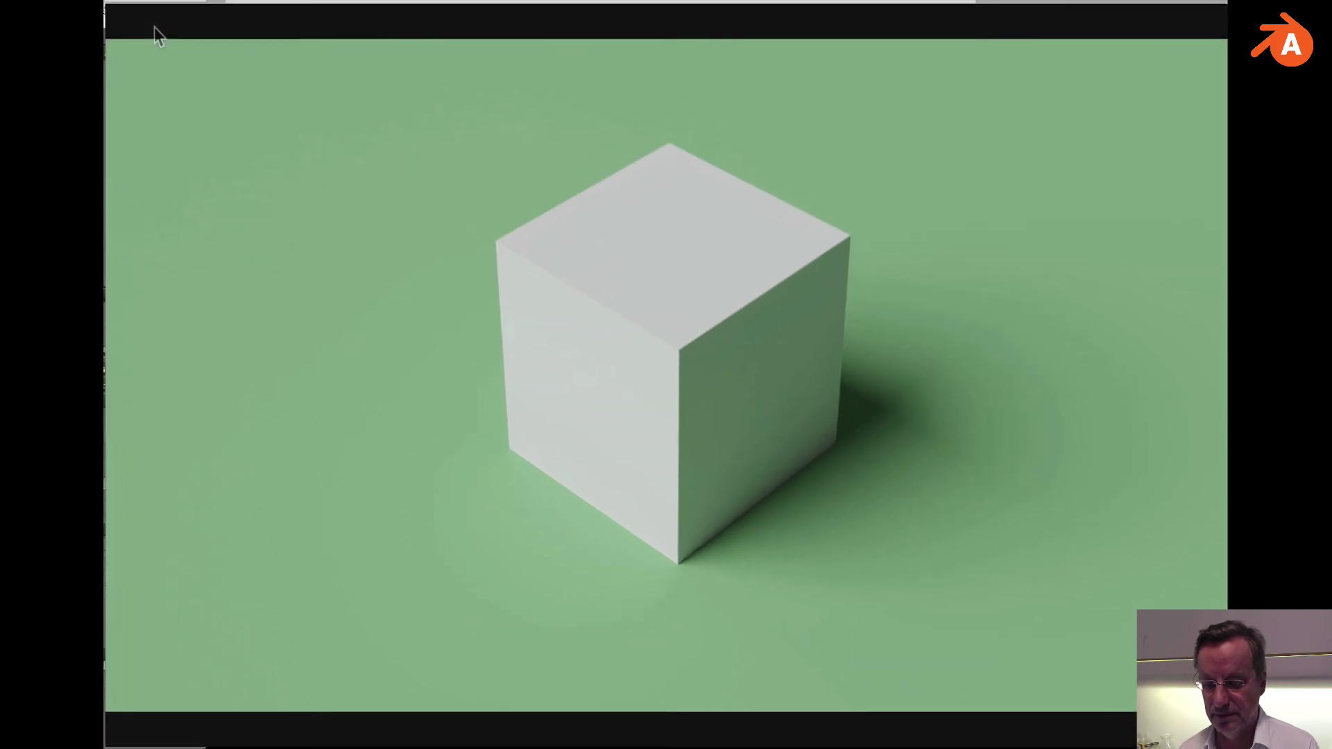
pyautogui.scroll(3, 731, 307)
pyautogui.scroll(-2, 733, 308)
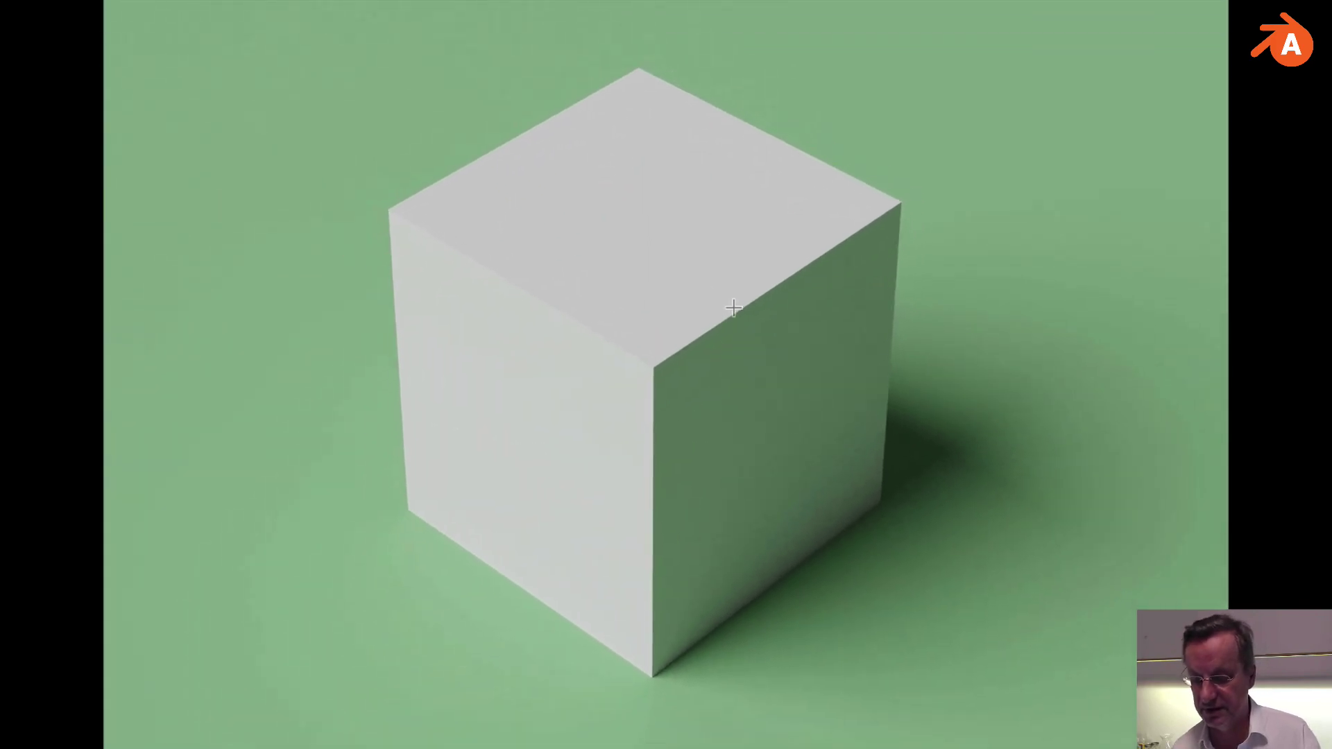